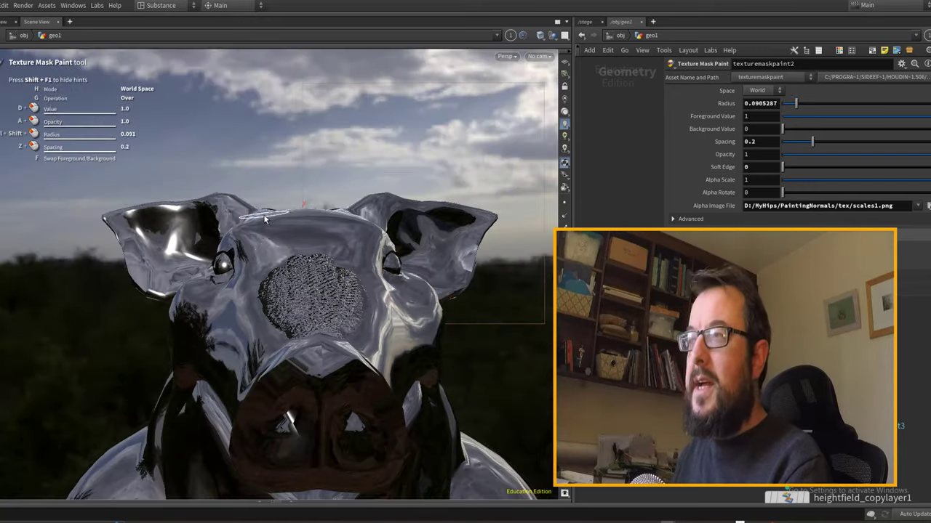
Stamp the scales alpha from the pig's forehead down to its snout, enlarging the brush radius to about 0.222.
drag(269, 225, 305, 215)
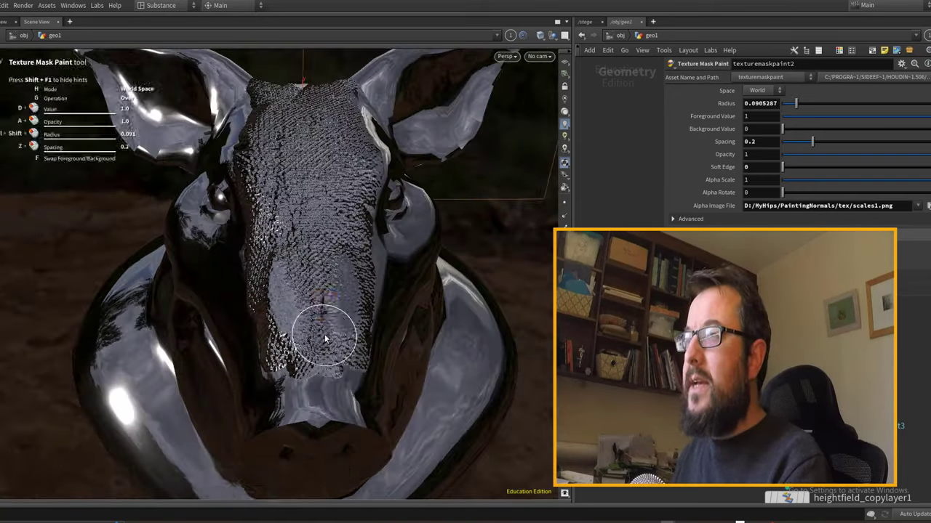
key(s)
scroll(283, 286, up, 9)
drag(309, 313, 309, 130)
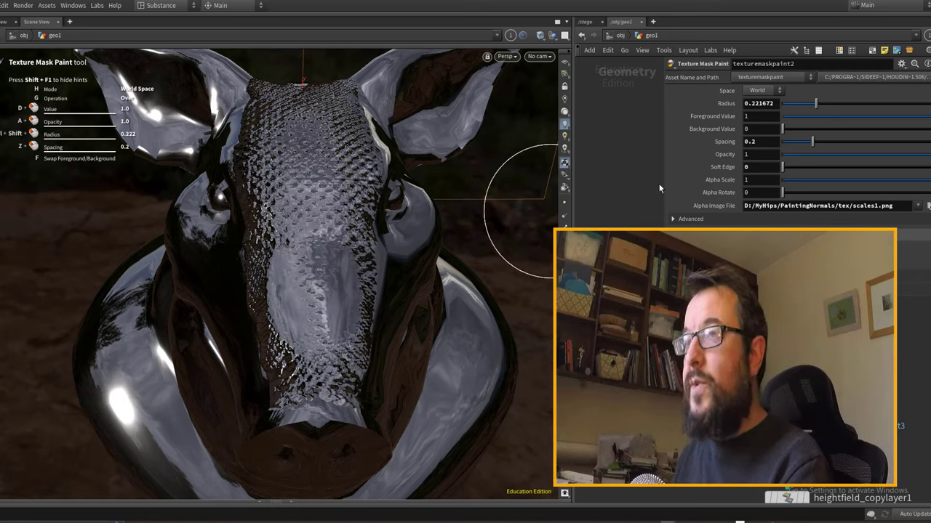
scroll(698, 174, up, 4)
click(759, 157)
mouse_move(318, 166)
mouse_down()
mouse_move(276, 172)
mouse_move(324, 370)
mouse_move(313, 378)
mouse_up()
Try stamping scales along the side of the pig's snout and undo the painted strokes.
alt+drag(312, 371, 436, 278)
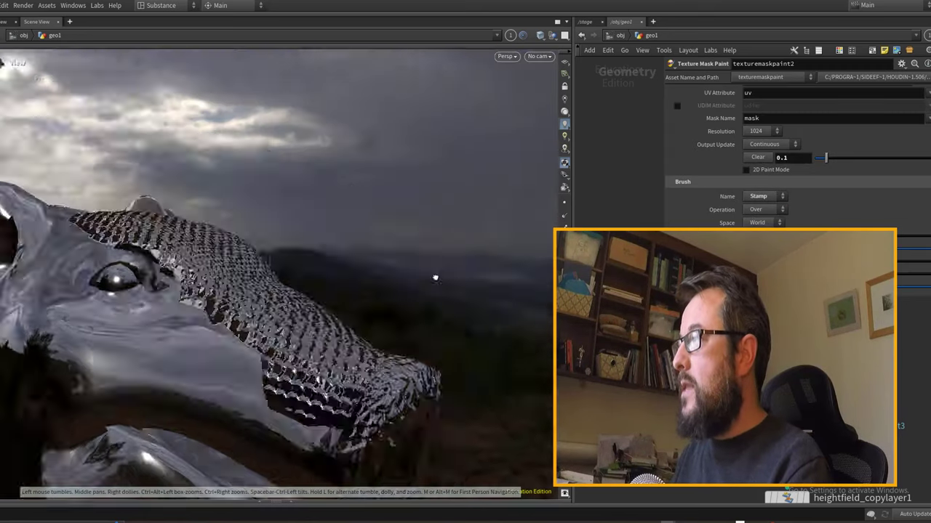
alt+middle_drag(435, 277, 468, 187)
drag(269, 265, 367, 342)
key(ctrl+z)
key(ctrl+z)
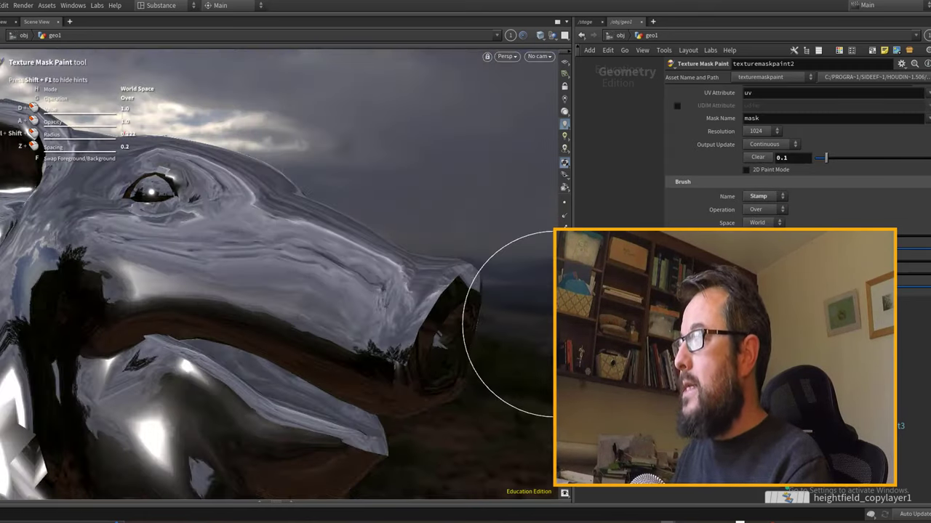
Raise the stamp spacing to about 0.569 and undo a test stroke on the pig's cheek.
key(z)
drag(254, 267, 223, 238)
mouse_move(142, 257)
mouse_down()
mouse_move(254, 275)
mouse_move(221, 294)
mouse_move(191, 295)
mouse_up()
key(ctrl+z)
Stamp the scales alpha over the side of the pig's snout, its cheek and its lower jaw.
mouse_move(109, 269)
mouse_down()
mouse_move(305, 284)
mouse_move(372, 301)
mouse_up()
mouse_move(371, 301)
alt+mouse_down()
mouse_move(240, 298)
mouse_move(342, 291)
alt+mouse_up()
mouse_move(164, 254)
mouse_down()
mouse_move(204, 345)
mouse_move(312, 384)
mouse_move(247, 341)
mouse_move(120, 357)
mouse_up()
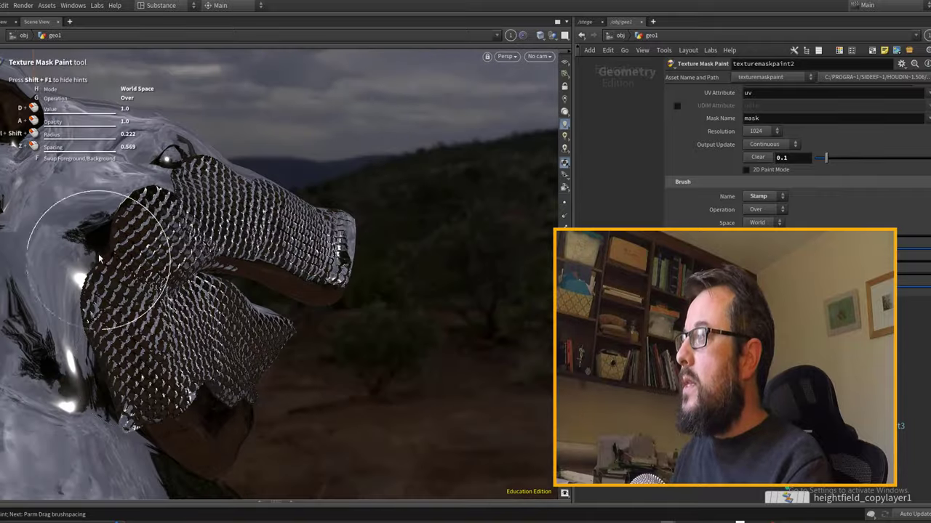
mouse_move(120, 225)
alt+mouse_down()
mouse_move(202, 189)
mouse_move(156, 182)
alt+mouse_up()
drag(225, 149, 288, 239)
key(ctrl+z)
drag(191, 164, 313, 358)
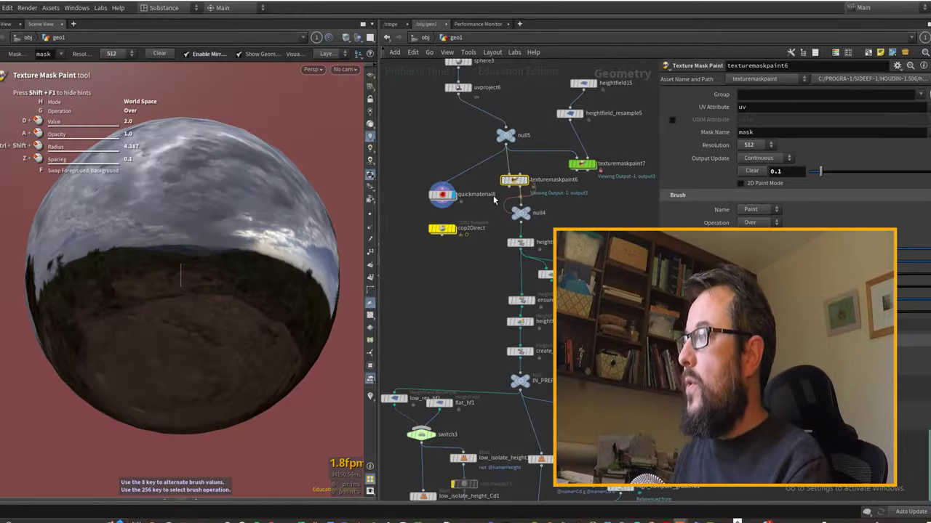
Enlarge the texturemaskpaint6 brush radius to about 5.912 and paint mirrored eyes, a nose and a smile on the reflective sphere.
drag(514, 184, 513, 179)
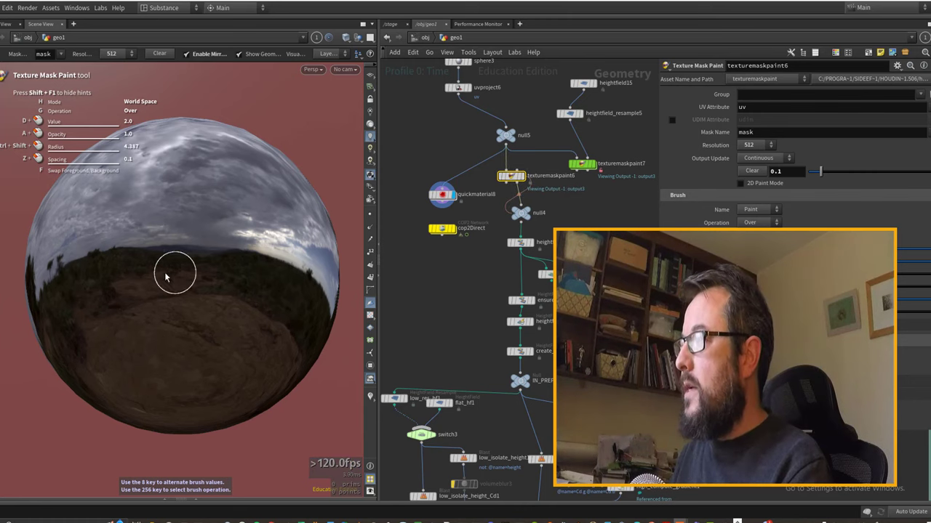
ctrl+shift+drag(144, 262, 182, 253)
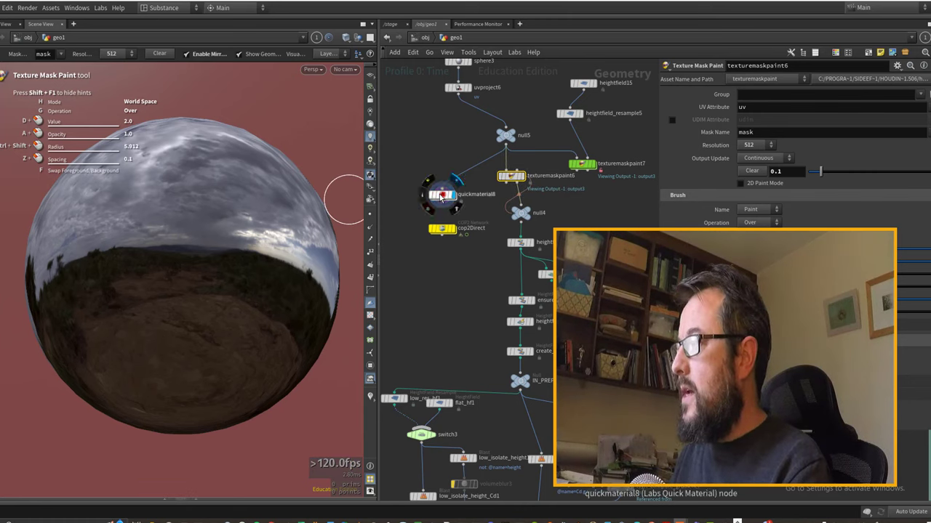
mouse_move(124, 255)
mouse_down()
mouse_move(129, 233)
mouse_move(116, 251)
mouse_move(120, 233)
mouse_move(122, 269)
mouse_move(88, 251)
mouse_move(105, 215)
mouse_move(139, 265)
mouse_move(109, 284)
mouse_move(95, 258)
mouse_move(120, 244)
mouse_move(133, 268)
mouse_move(107, 271)
mouse_up()
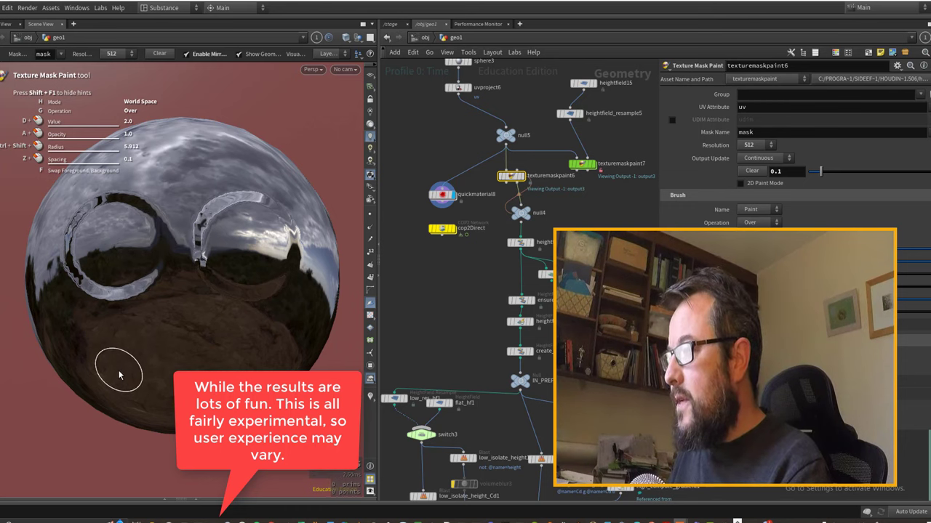
drag(118, 374, 179, 390)
key(Escape)
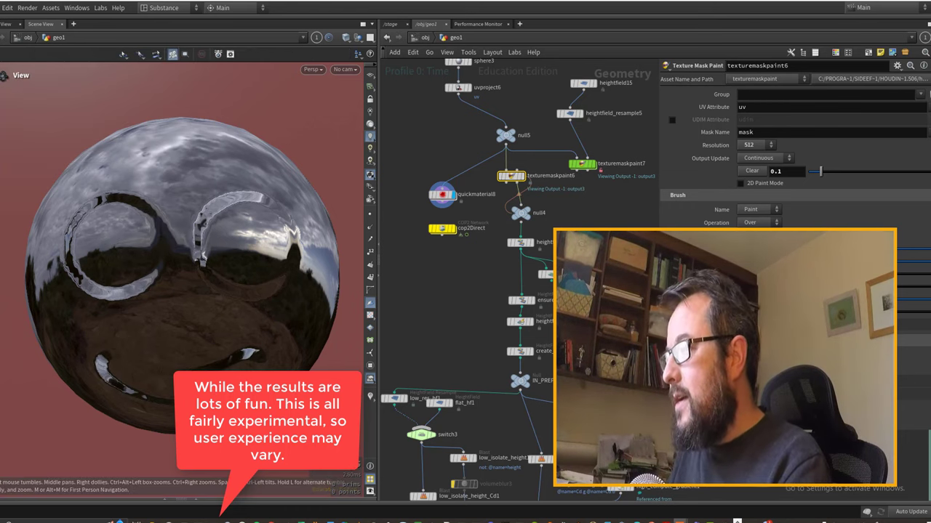
mouse_move(251, 360)
mouse_down()
mouse_move(228, 332)
mouse_move(181, 348)
mouse_move(222, 339)
mouse_move(206, 381)
mouse_move(227, 341)
mouse_up()
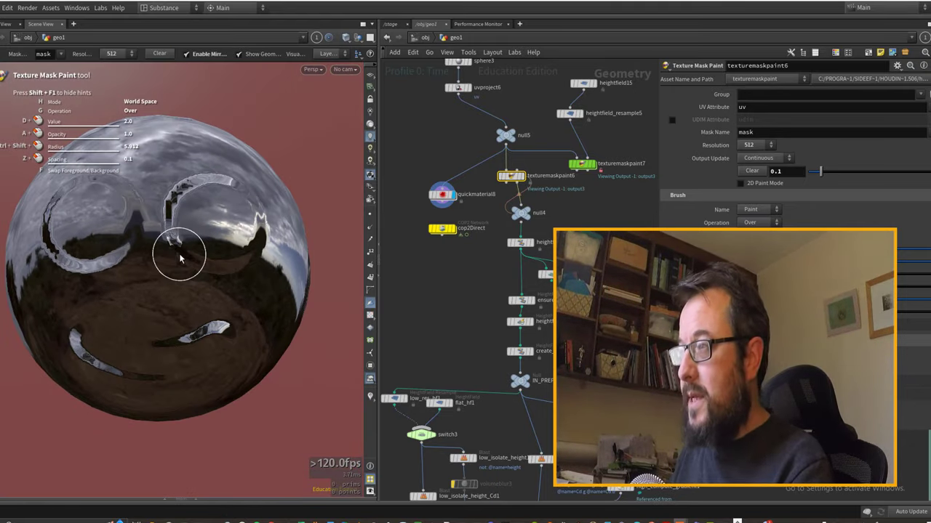
key(Escape)
mouse_move(187, 297)
mouse_down()
mouse_move(245, 276)
mouse_move(191, 273)
mouse_up()
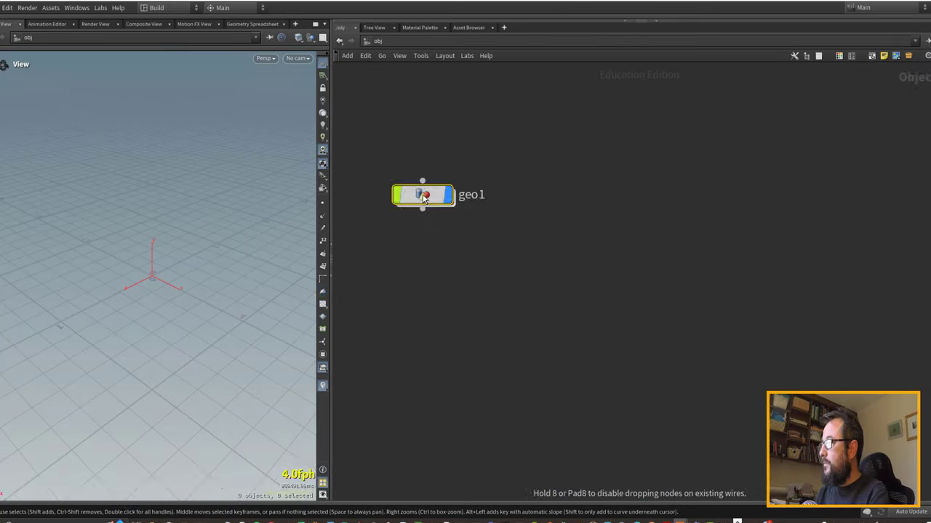
Create a polygon sphere inside geo1 and connect a UV Project node to its output.
key(Tab)
text(sp)
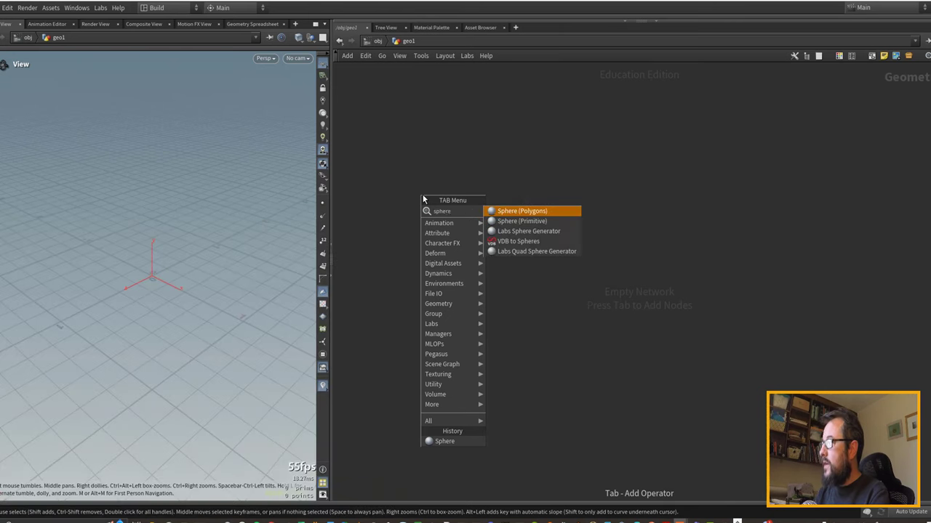
key(Return)
click(456, 196)
key(Tab)
text(u)
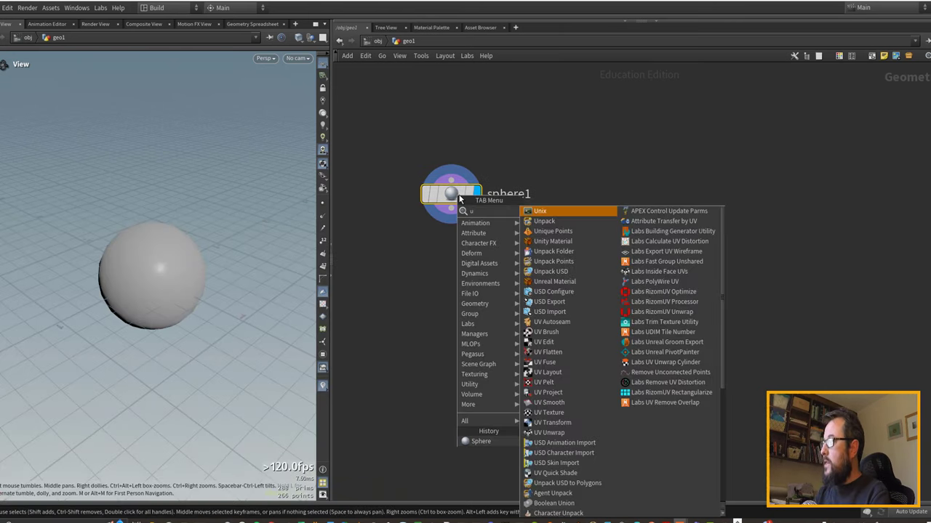
text(vproj)
key(Return)
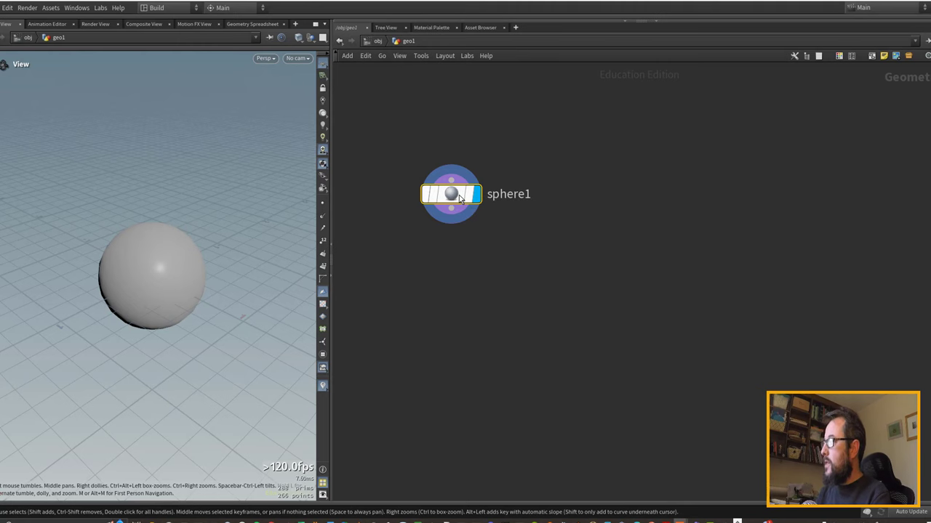
Show the UV Project parameters, set the projection to Polar and initialize it to the best plane.
key(p)
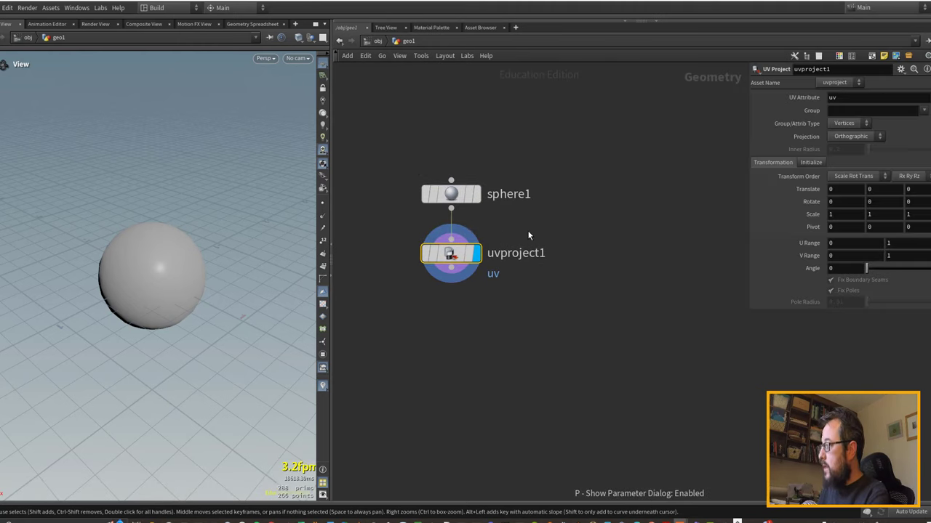
drag(750, 149, 630, 152)
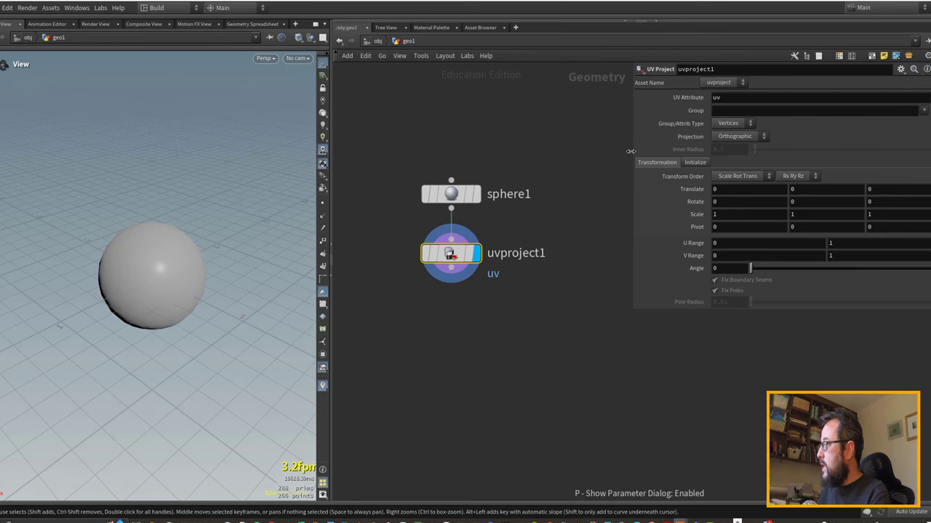
click(695, 162)
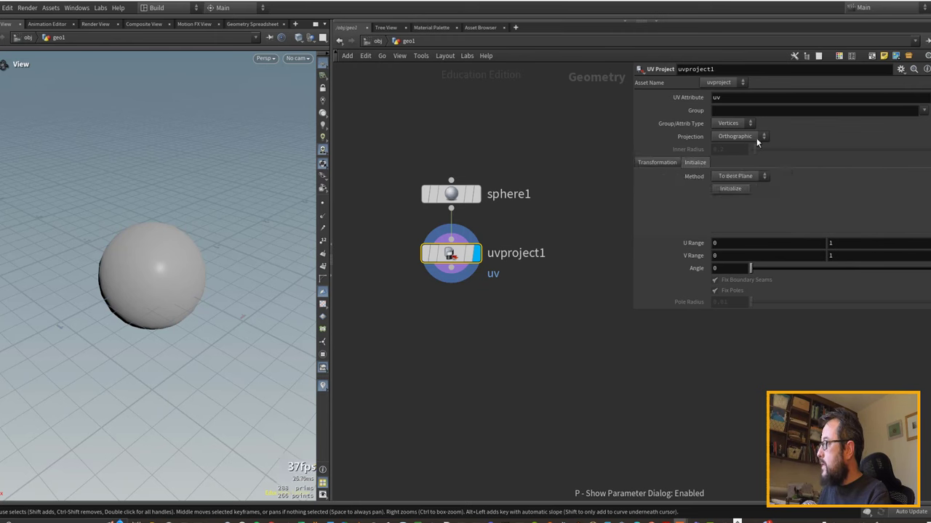
click(757, 140)
click(750, 162)
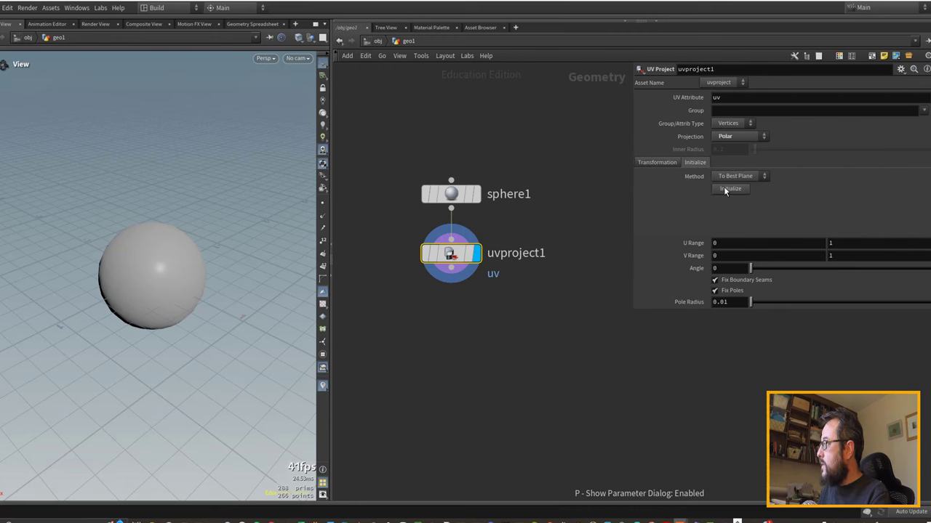
click(724, 189)
Append a Null after the UV Project node and rename it GEO_OUT.
key(Tab)
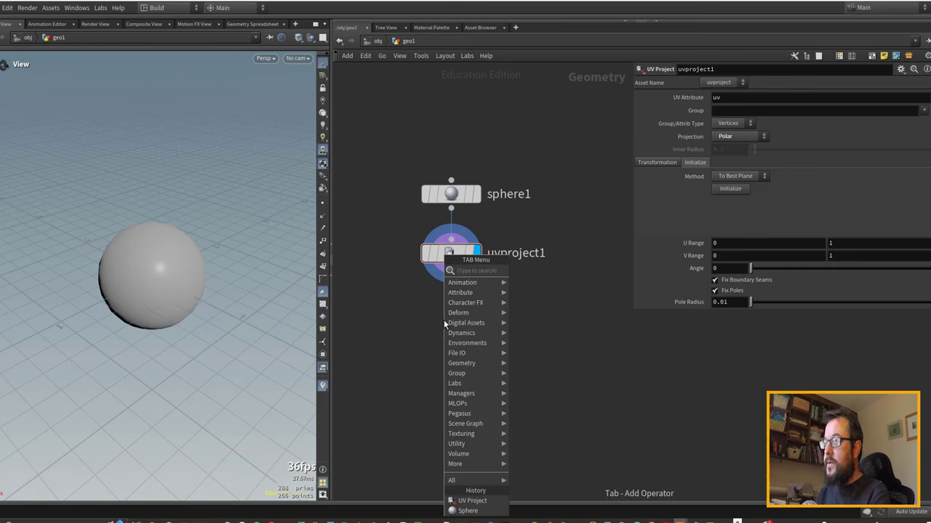
text(null)
key(Return)
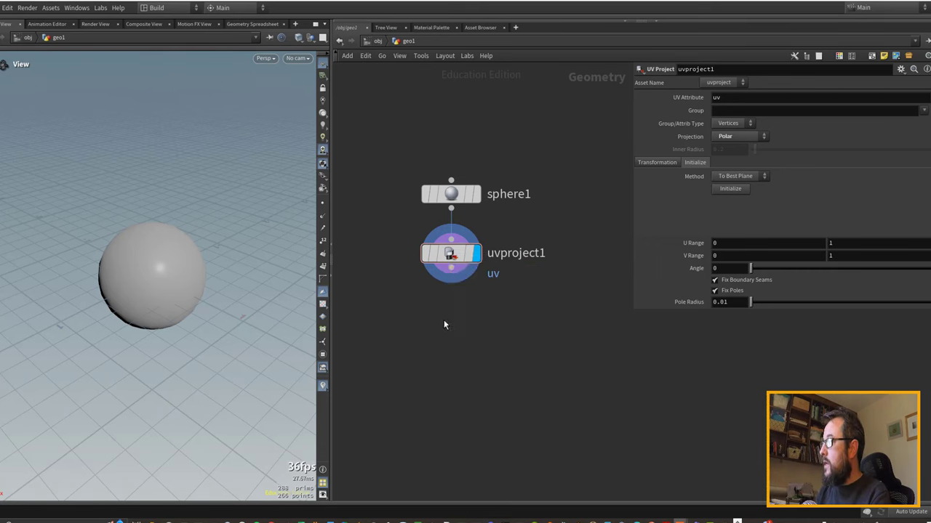
click(443, 320)
double_click(491, 318)
text(GEO_IUT)
key(Return)
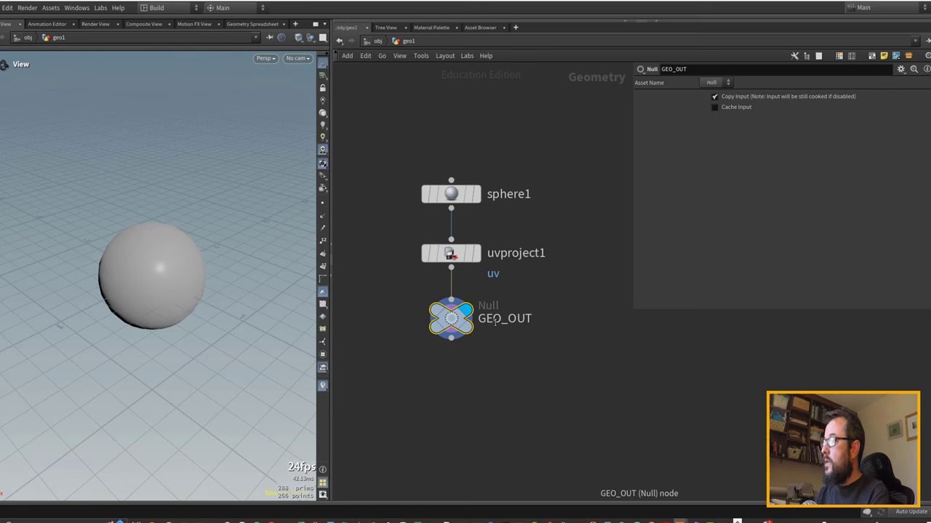
Add a Texture Mask Paint node after GEO_OUT and paint a curved mask stroke across the sphere.
key(Tab)
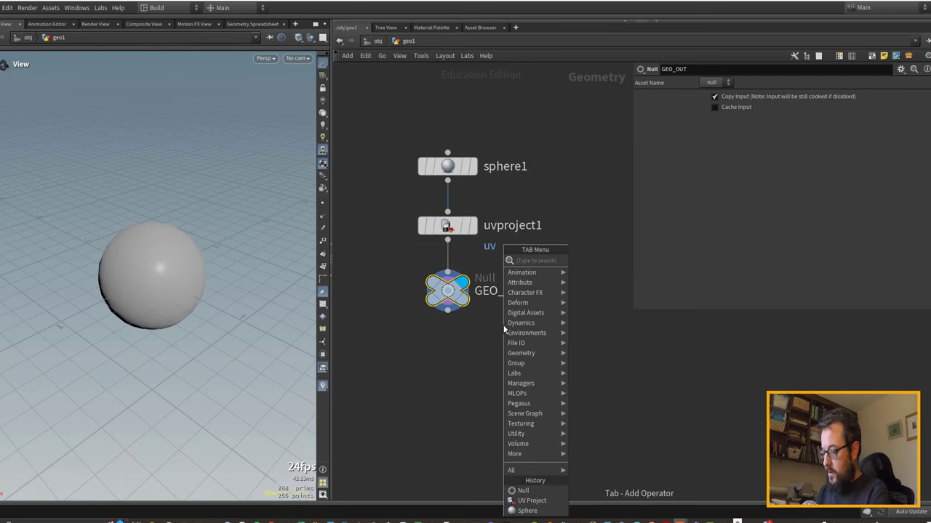
text(textur)
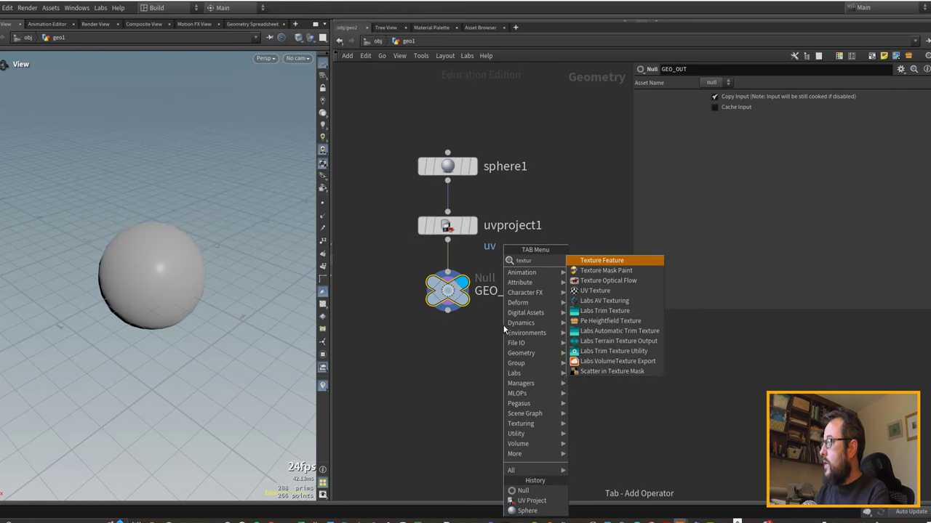
key(Escape)
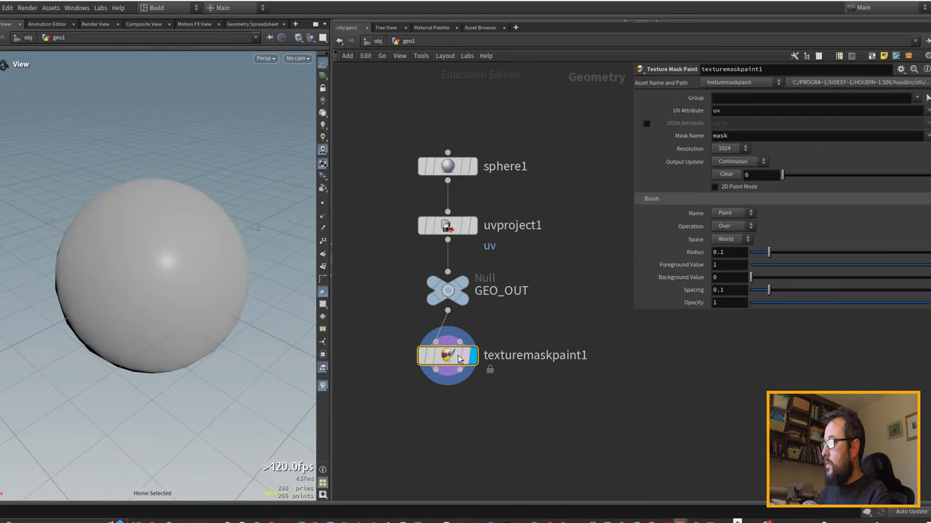
drag(459, 357, 476, 360)
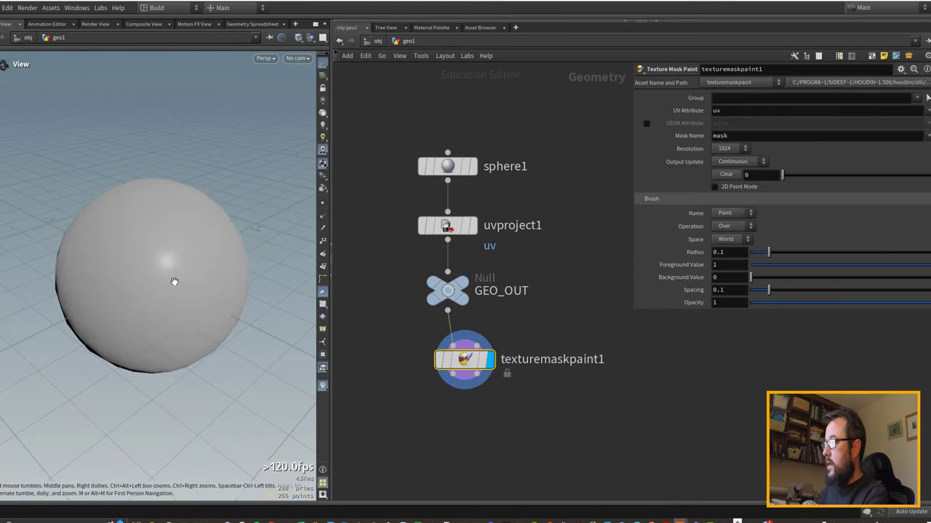
mouse_move(116, 251)
mouse_down()
mouse_move(201, 281)
mouse_move(214, 273)
mouse_up()
middle_drag(476, 400, 462, 332)
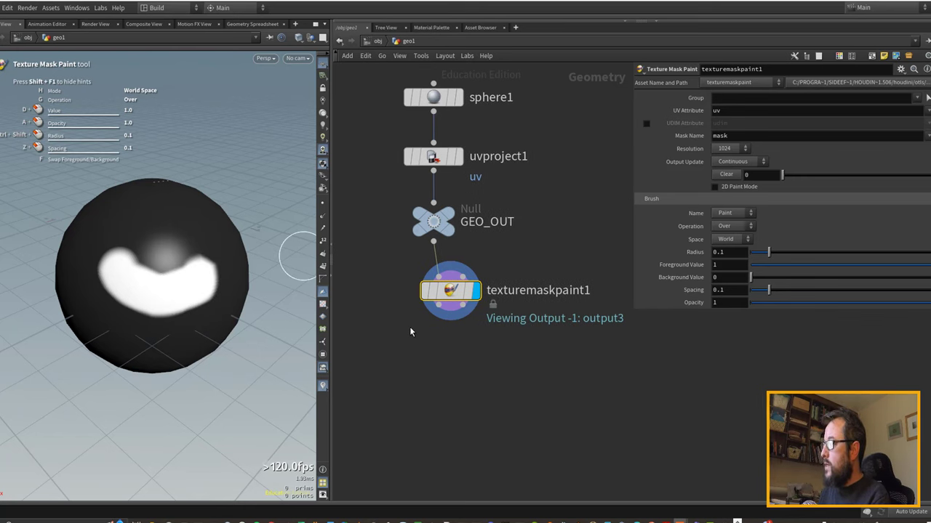
Add a Null and connect it to the Mask Volumes output of texturemaskpaint1.
drag(438, 312, 364, 386)
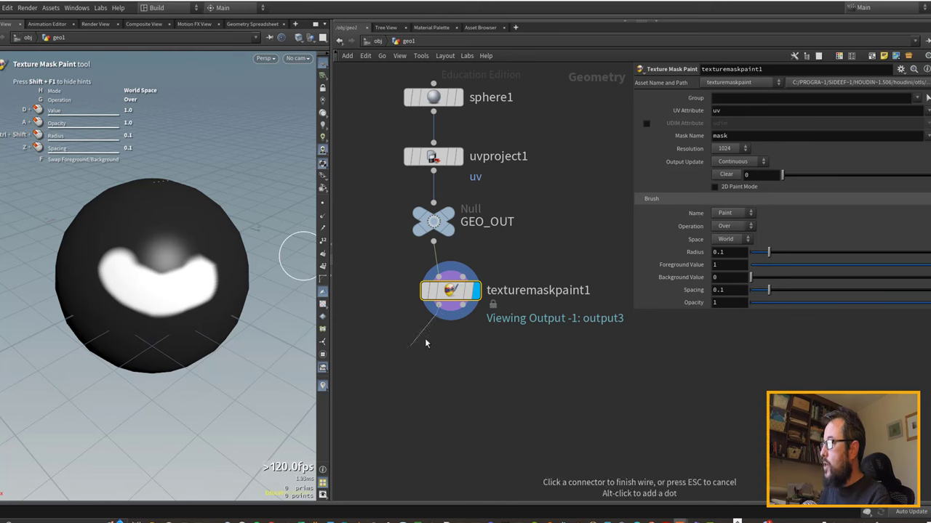
click(432, 339)
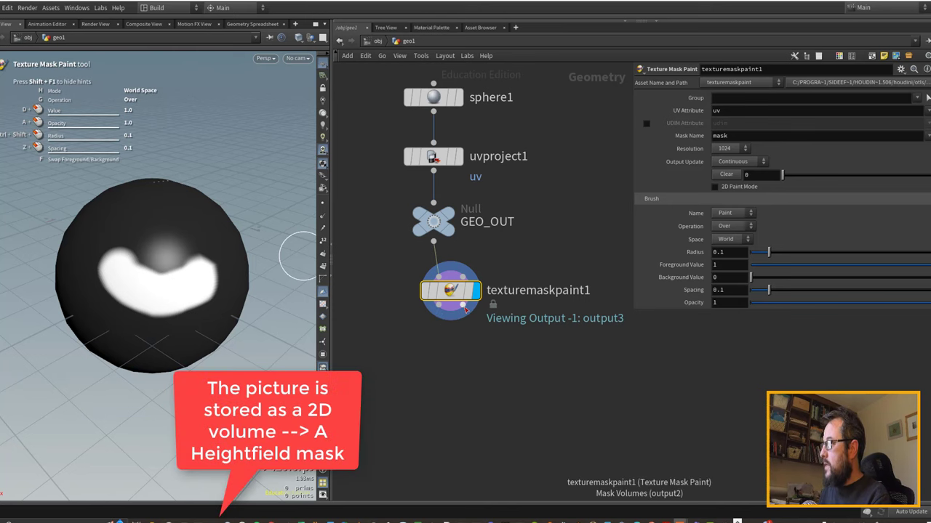
key(Tab)
text(null)
key(Return)
click(478, 370)
drag(463, 305, 478, 352)
drag(478, 366, 464, 365)
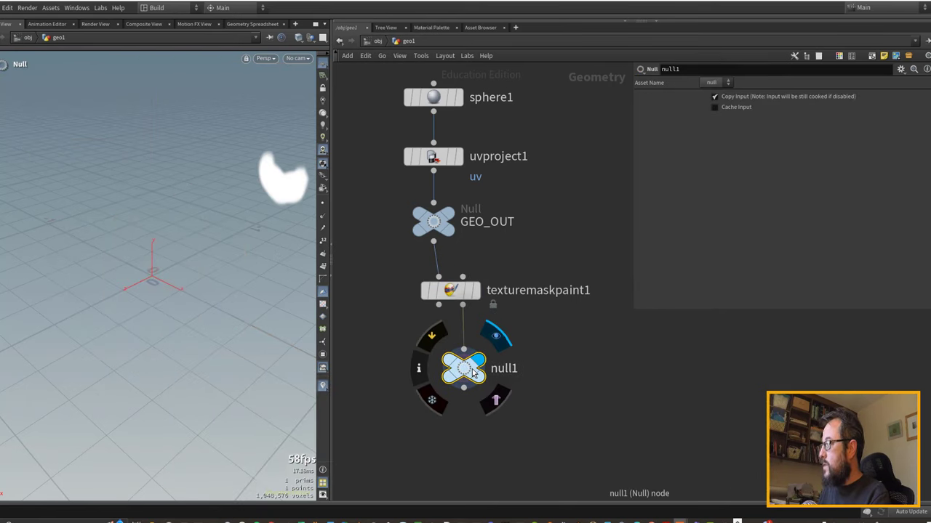
Rename the Null below texturemaskpaint1 as OUT_TO_COPS.
middle_click(474, 373)
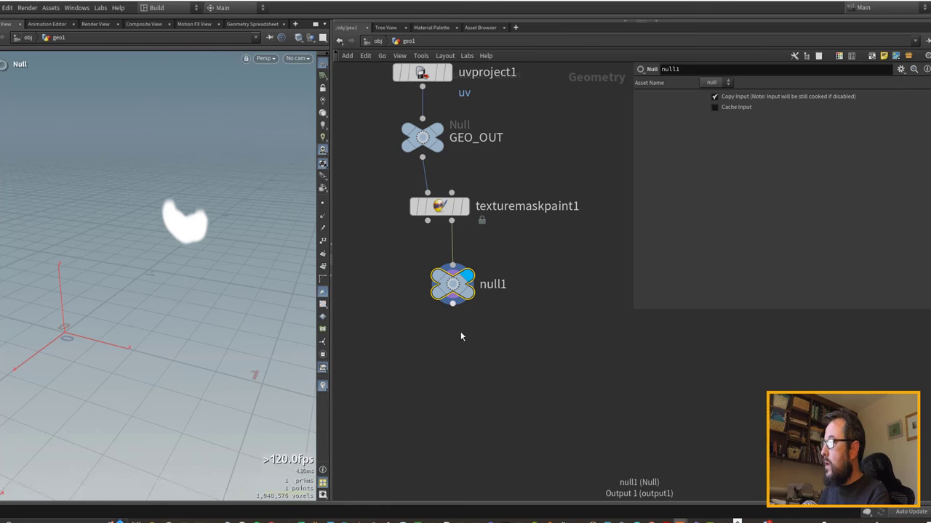
double_click(492, 287)
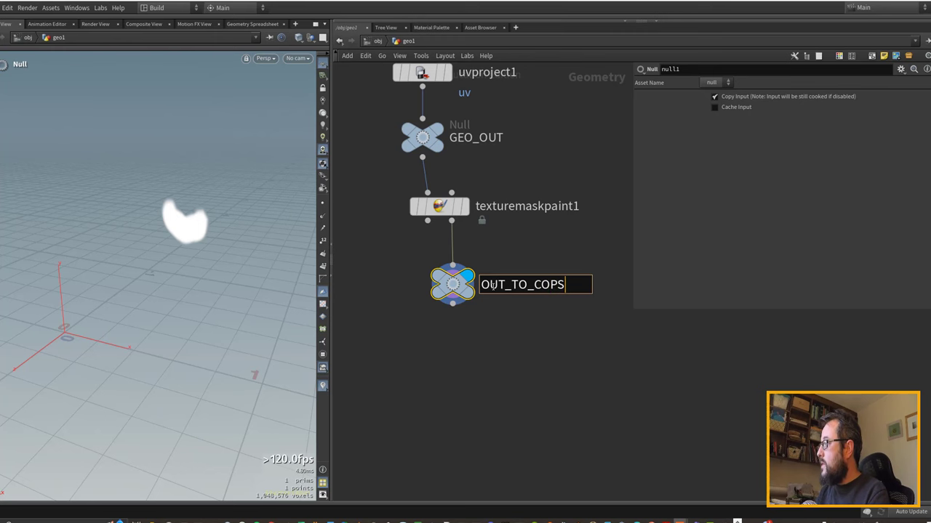
text(OUT_TO_COPS)
key(Return)
Add a COP2 Network node beside the existing geometry node chain.
middle_drag(603, 193, 547, 273)
key(Tab)
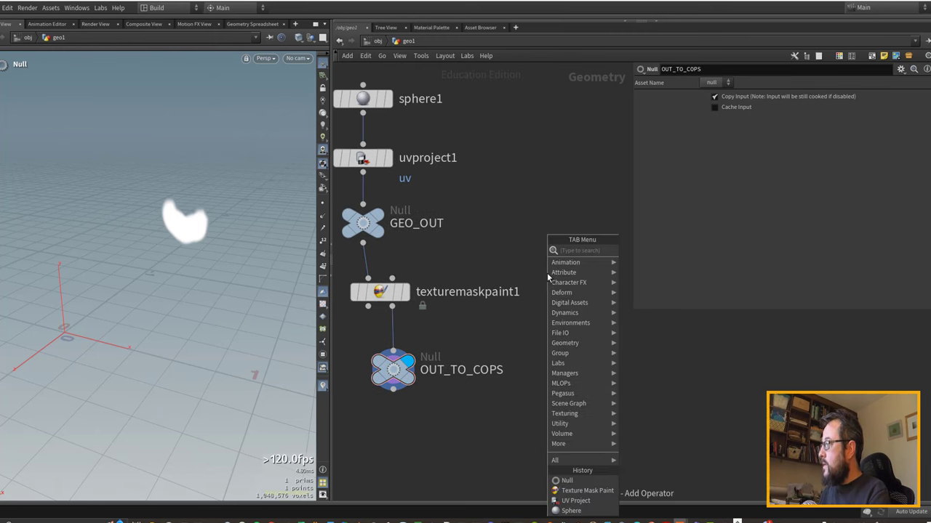
text(cop)
key(Return)
click(547, 273)
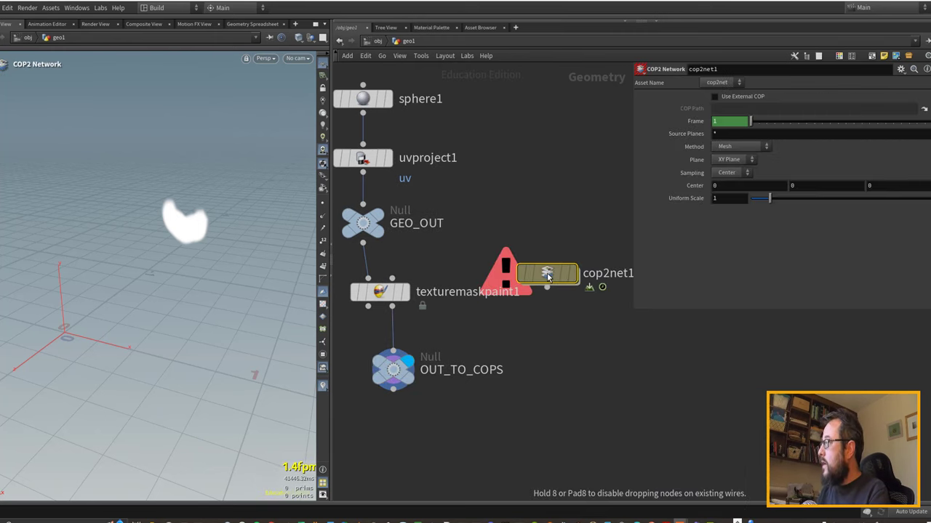
Add a SOP Import node inside the cop2net1 network.
double_click(547, 273)
key(Tab)
text(sopim)
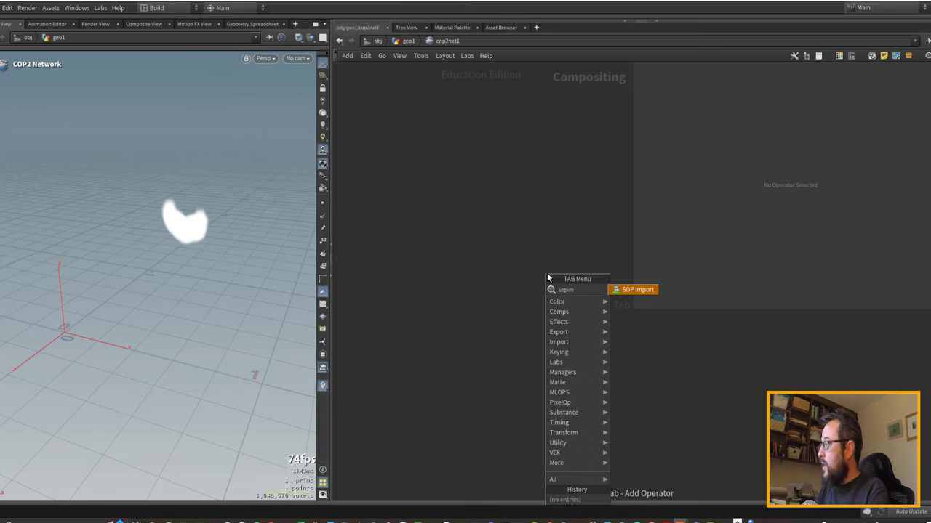
key(Return)
click(548, 276)
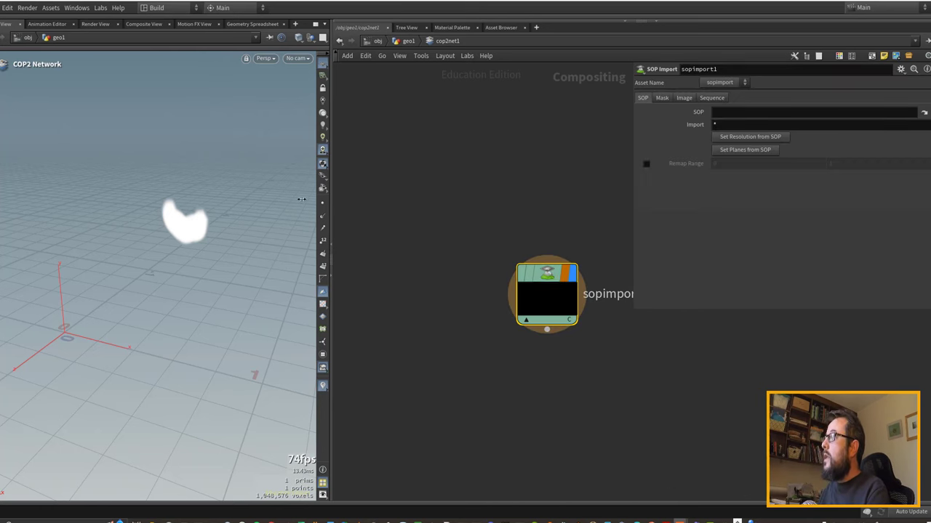
Switch to the Substance desktop layout, show the geo1 and cop2net1 networks side by side, and resize the composite view below the scene view.
click(172, 8)
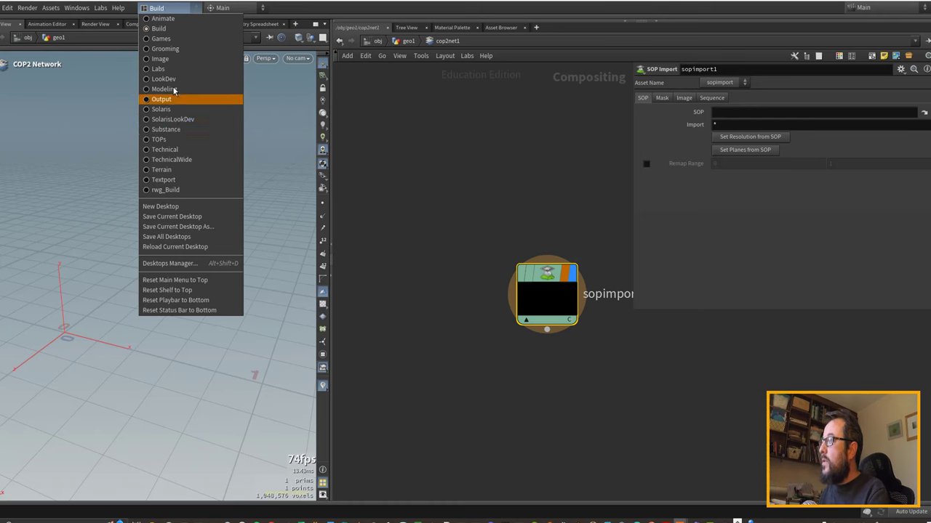
click(179, 130)
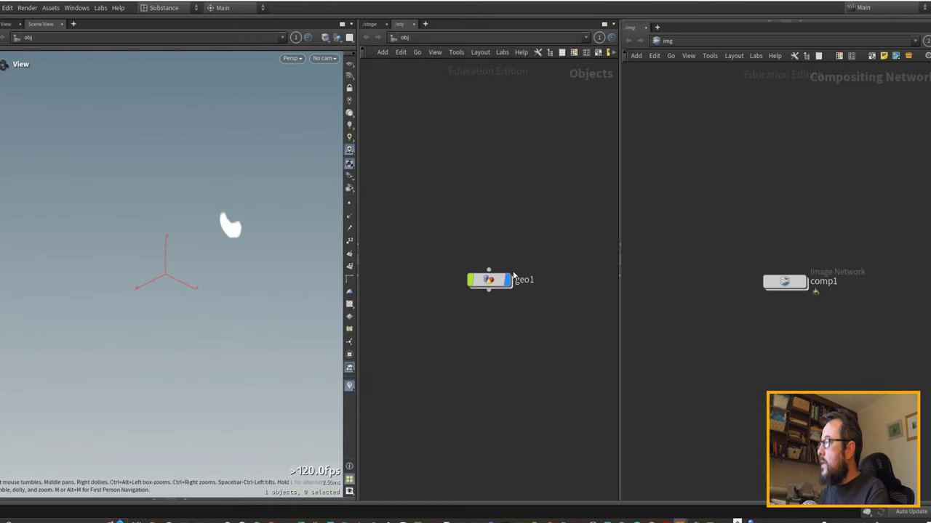
double_click(489, 278)
click(785, 282)
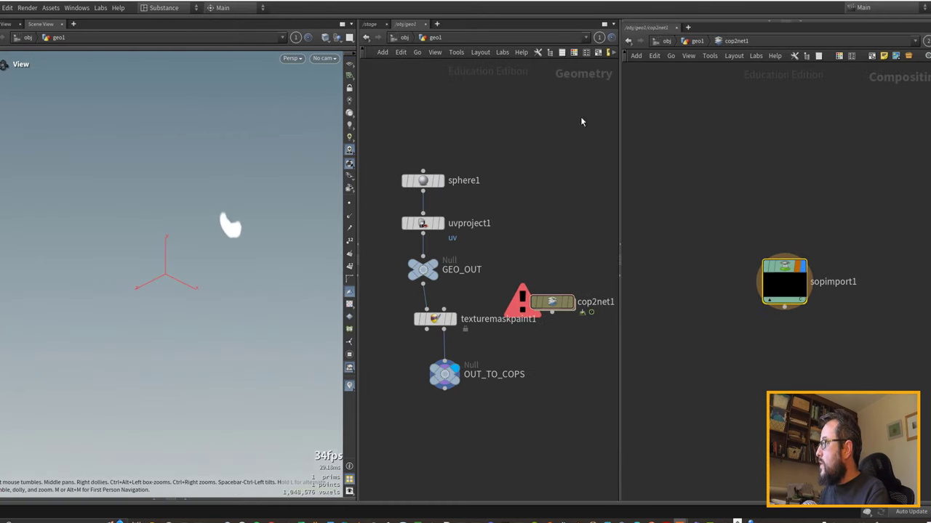
drag(722, 211, 695, 320)
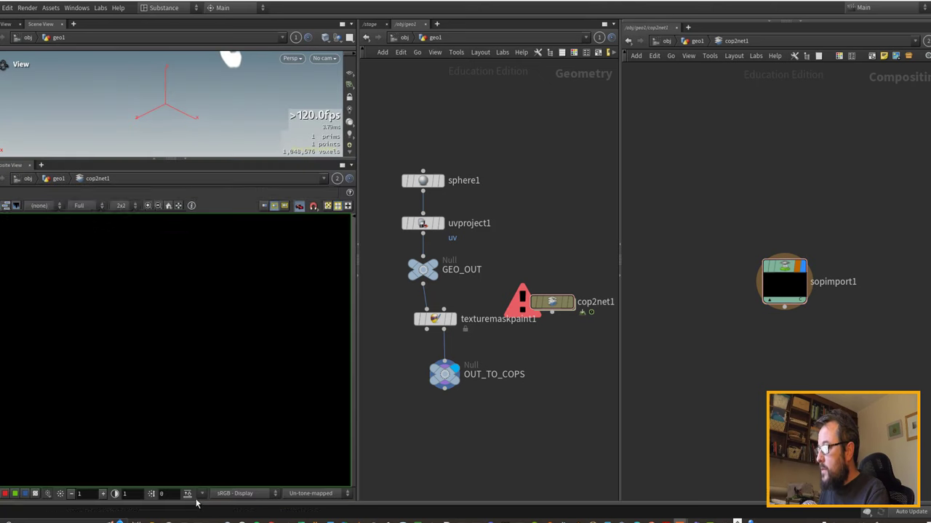
drag(198, 499, 227, 283)
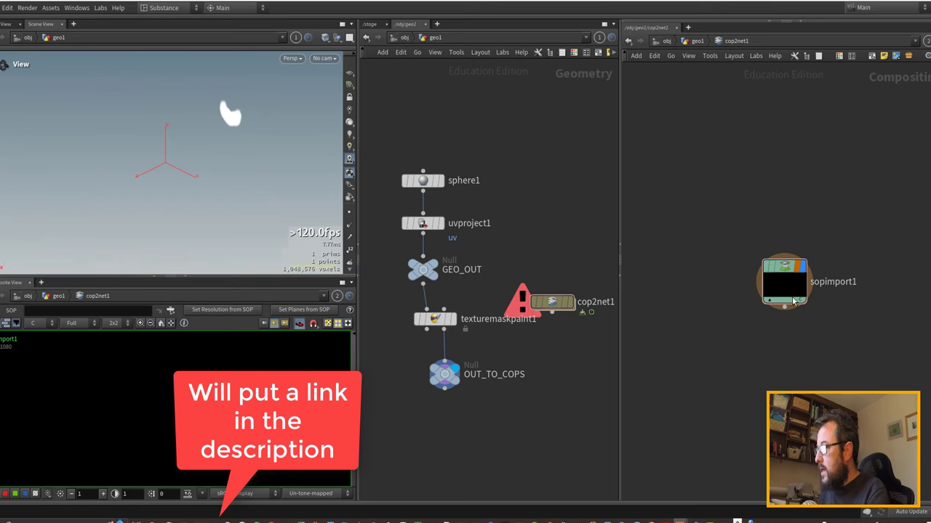
drag(791, 269, 740, 282)
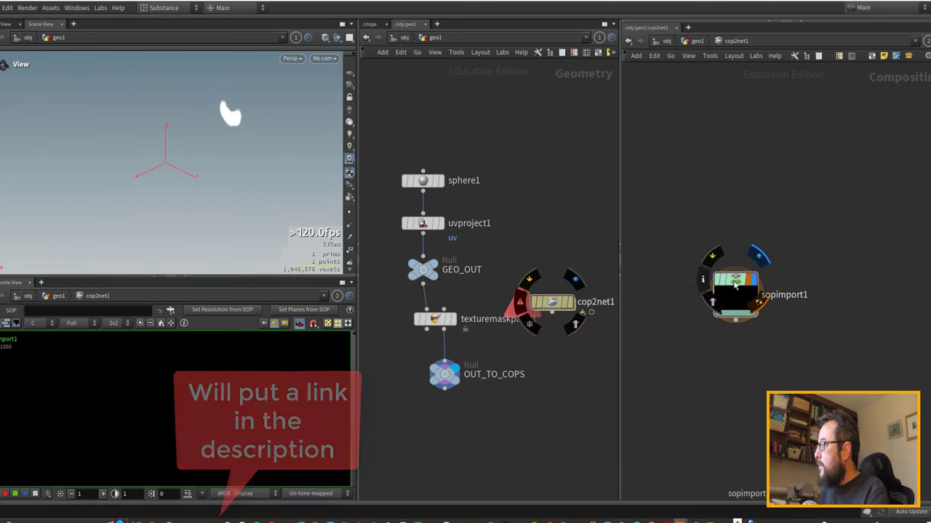
drag(558, 305, 548, 306)
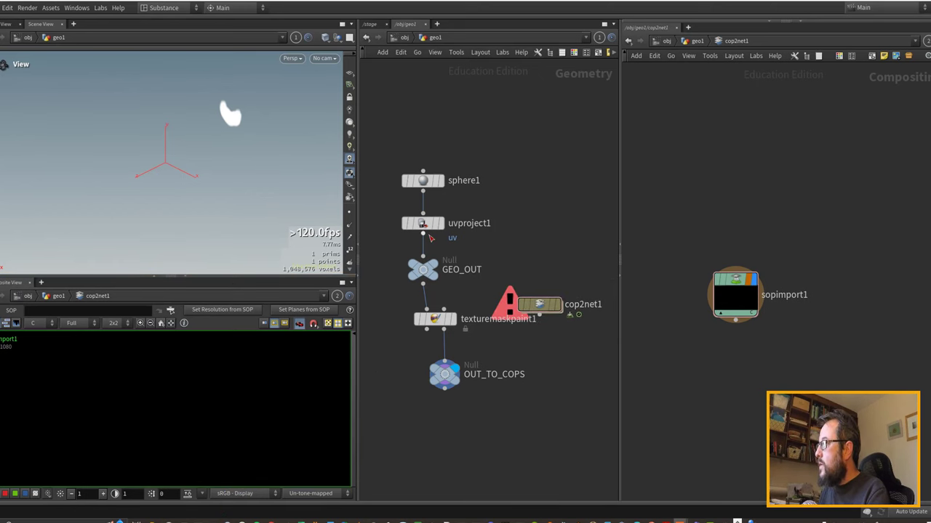
Check the mask resolution on texturemaskpaint1 and set the composite project resolution to 1024 by 1024 to match.
click(435, 319)
middle_click(437, 320)
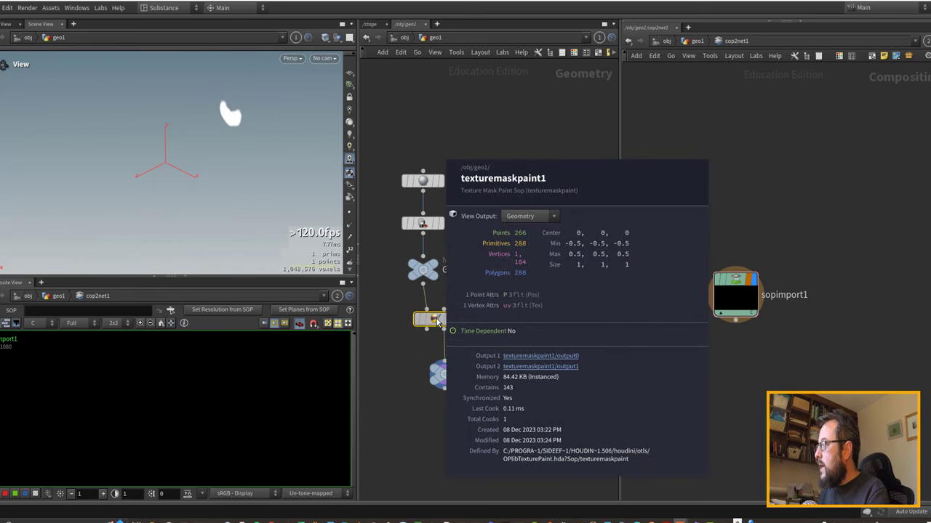
key(p)
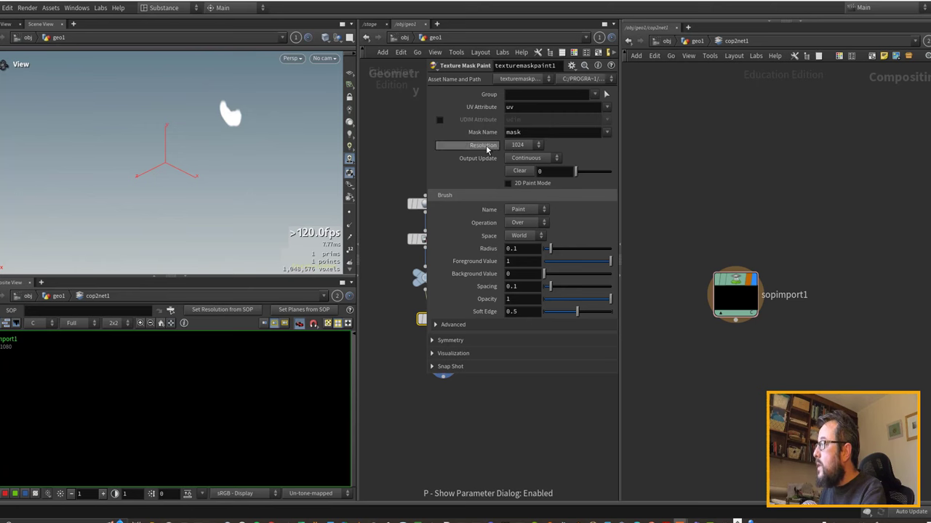
key(p)
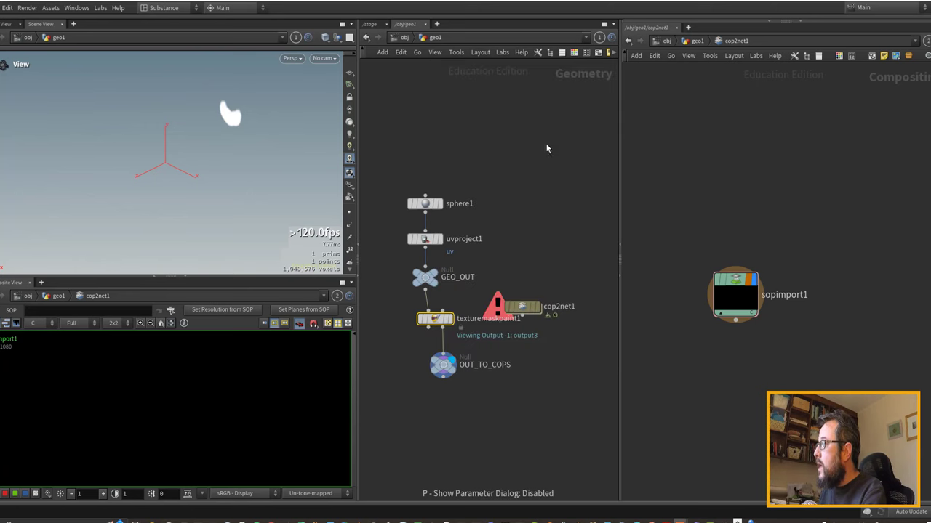
middle_drag(749, 225, 766, 204)
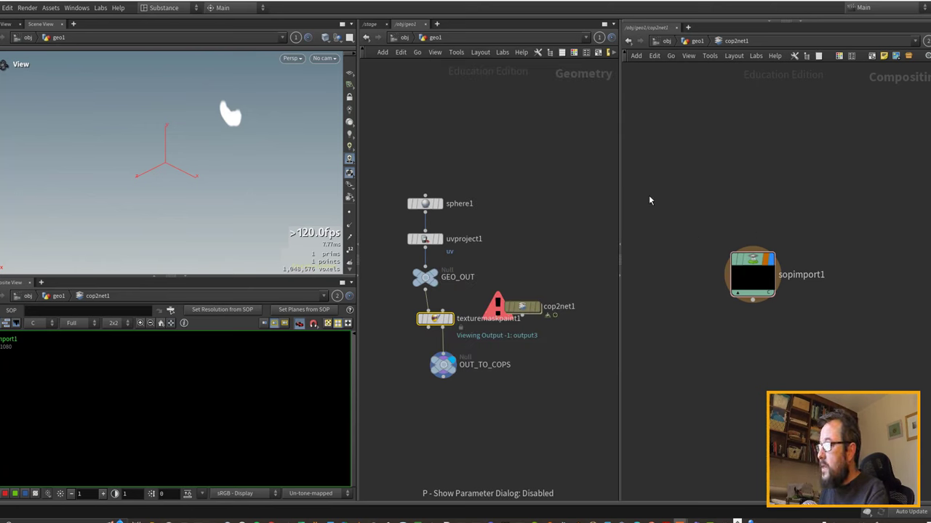
click(8, 9)
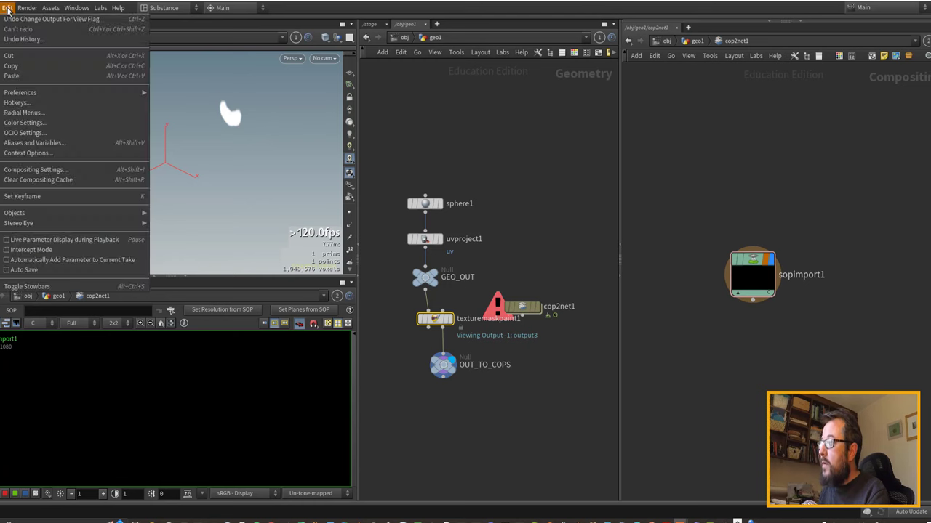
click(73, 170)
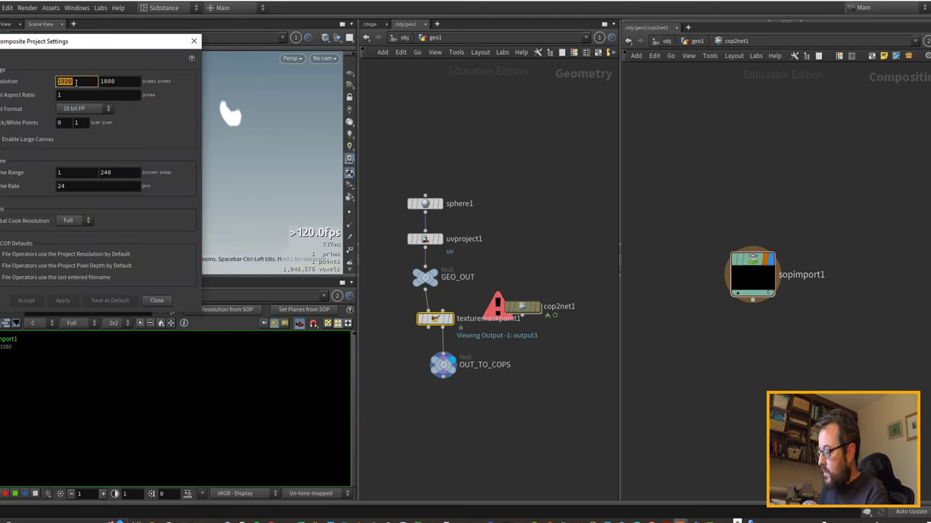
click(76, 82)
text(1024)
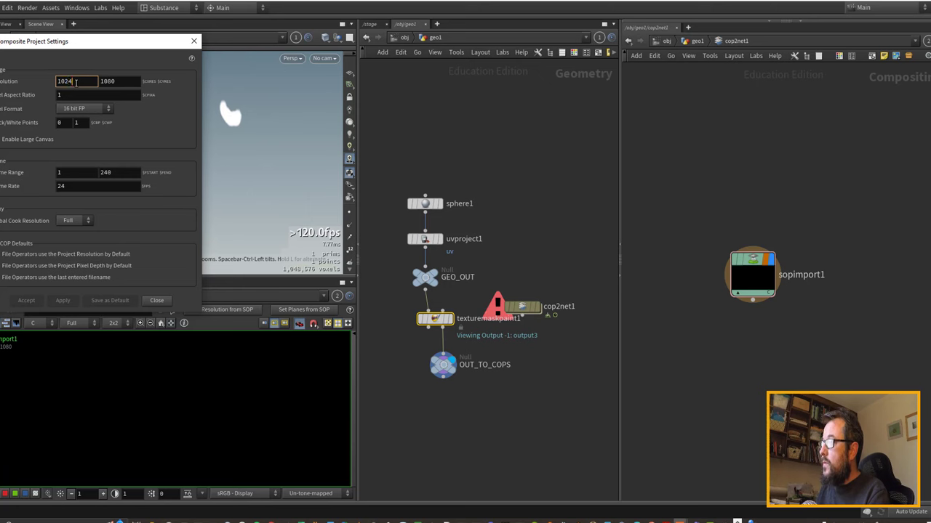
key(Tab)
text(10)
click(26, 300)
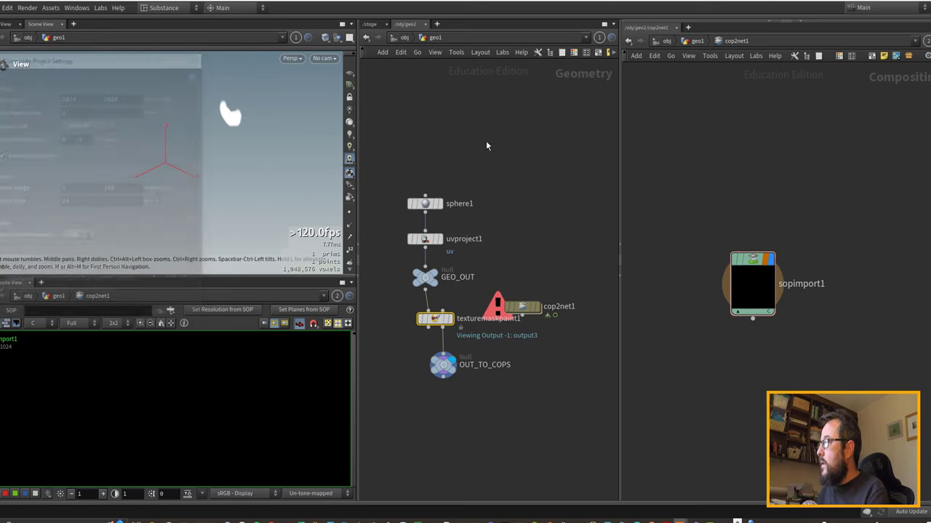
Set the SOP source of sopimport1 to /obj/geo1/OUT_TO_COPS and frame the imported mask in the composite view.
middle_drag(780, 195, 725, 181)
key(p)
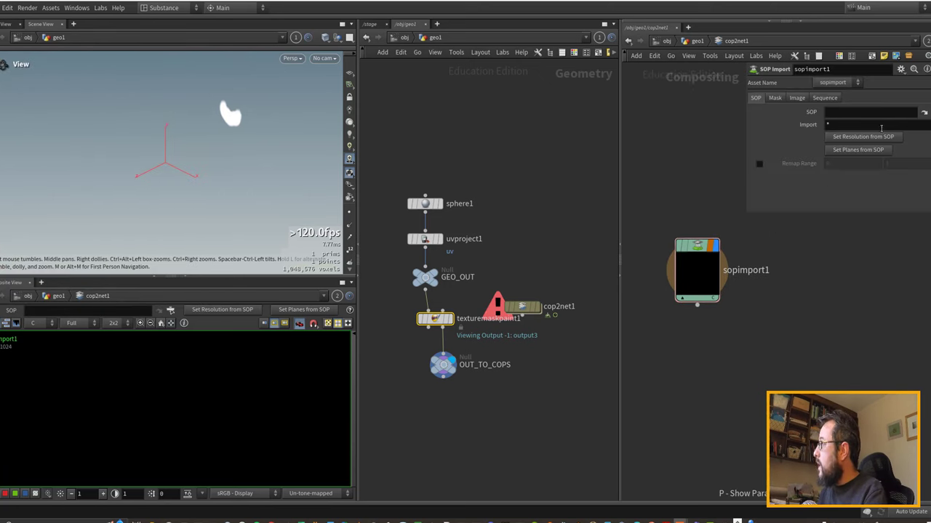
click(924, 112)
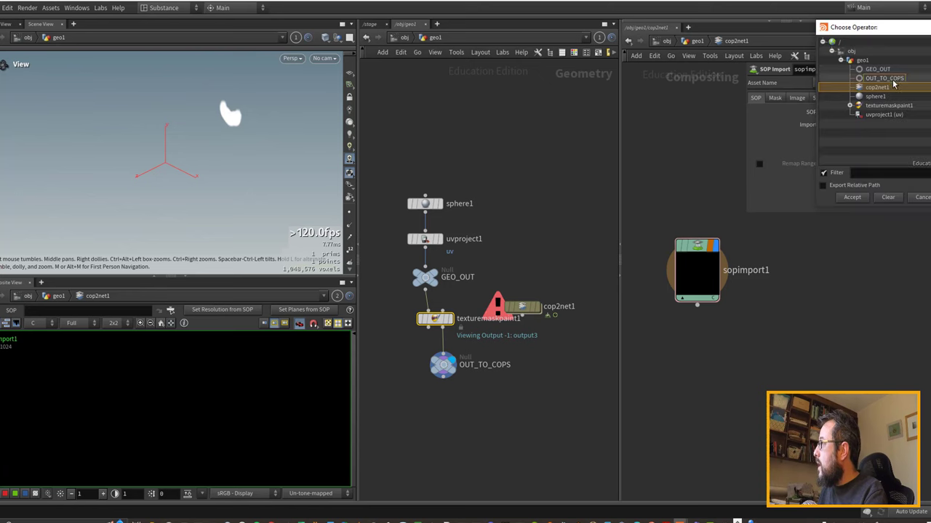
click(894, 82)
click(850, 197)
key(h)
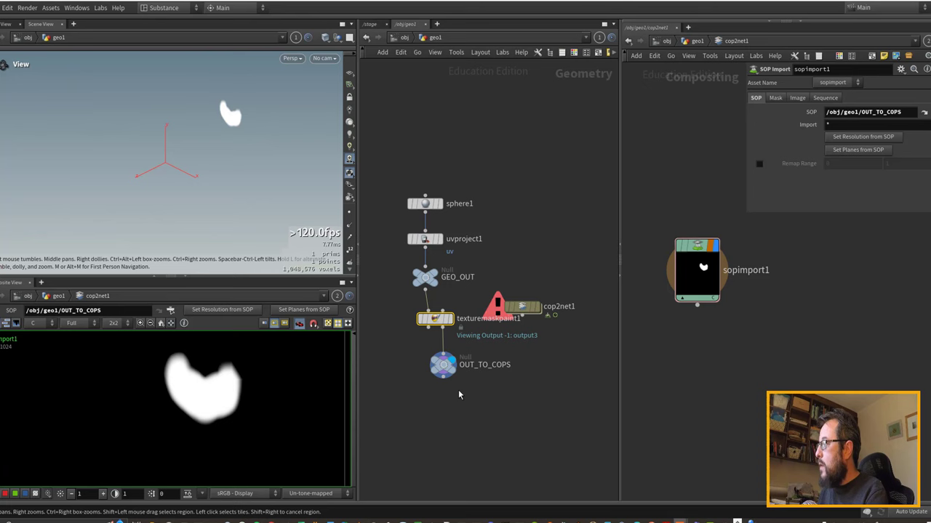
Add a Labs Quick Material node fed by GEO_OUT in the geometry network, display it and show its parameters.
middle_drag(705, 357, 715, 331)
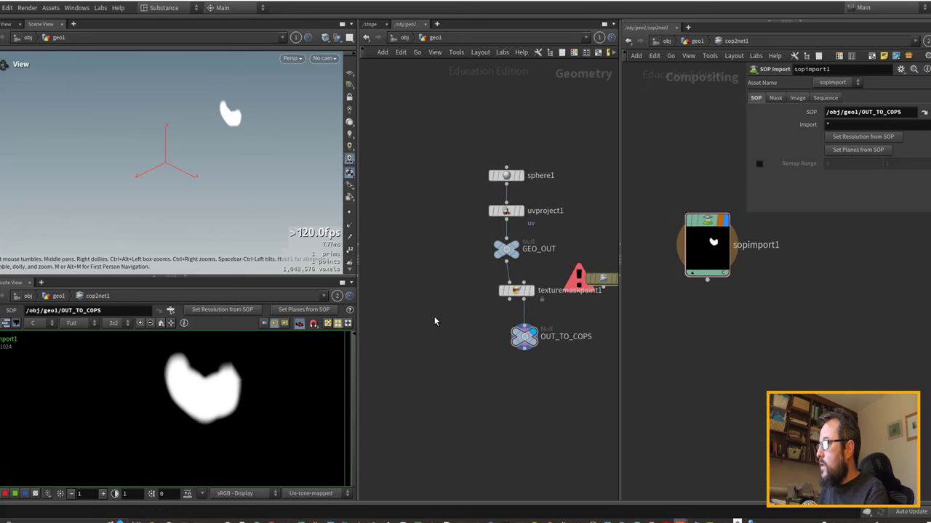
key(Tab)
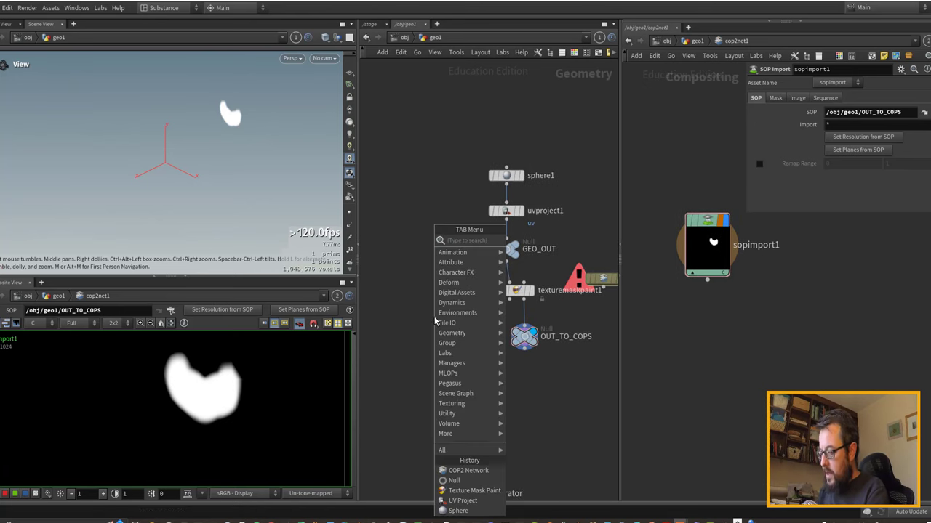
text(quick)
key(Return)
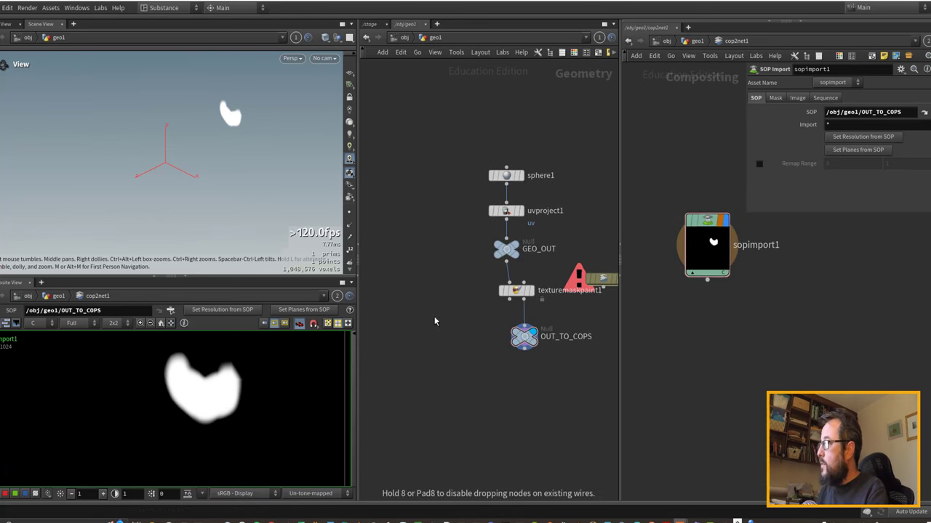
click(434, 320)
key(p)
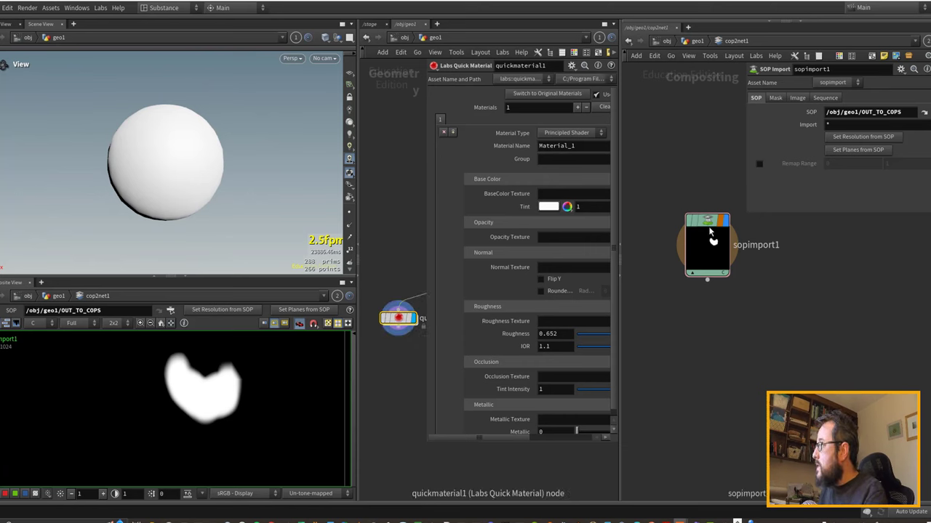
Add a Null named TO_SOPS below sopimport1 in the COP2 network and connect sopimport1 to it.
key(Tab)
text(null)
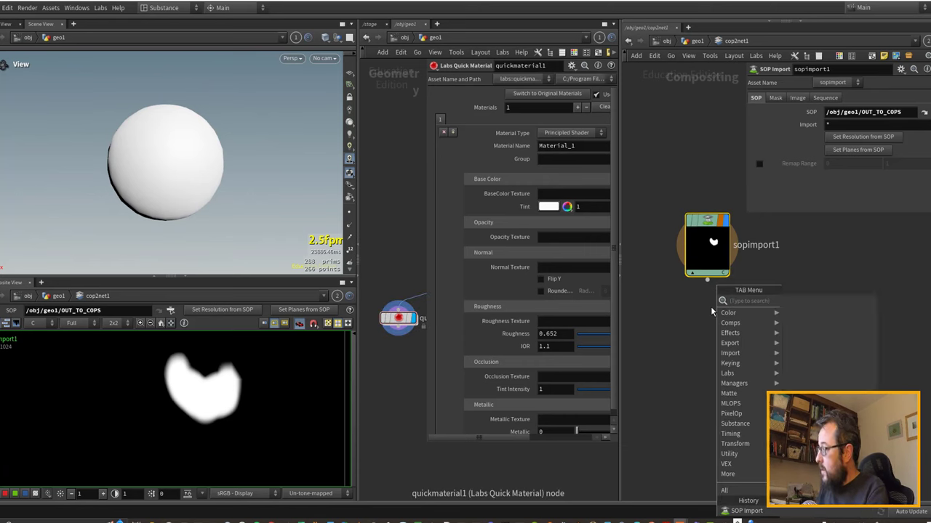
key(Return)
click(710, 371)
drag(711, 370, 711, 404)
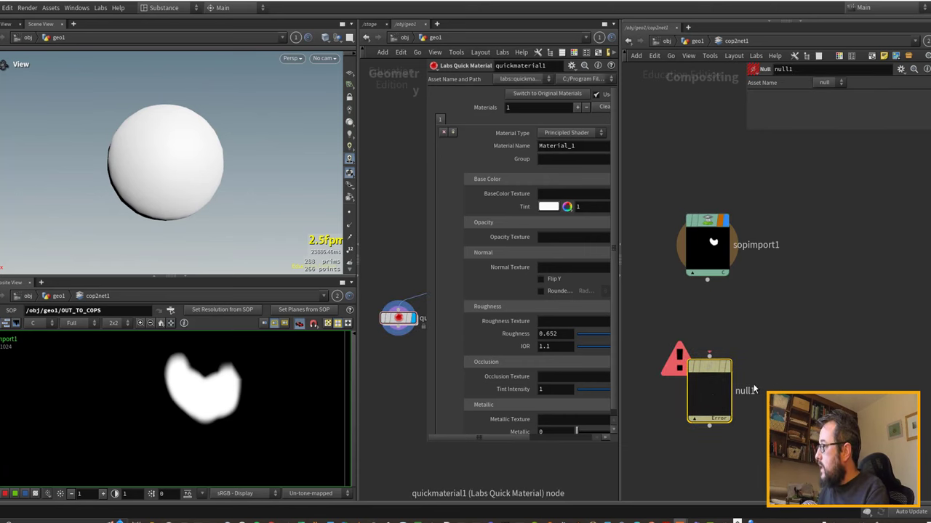
double_click(746, 392)
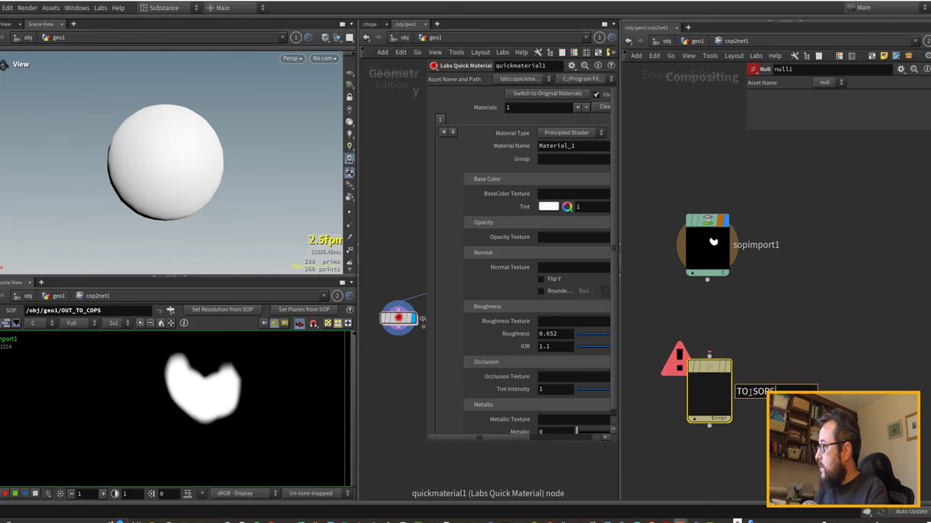
key(Return)
drag(708, 280, 709, 356)
Set quickmaterial1's BaseColor Texture to op:/obj/geo1/cop2net1/TO_SOPS and inspect the textured sphere in the viewport.
drag(709, 389, 542, 196)
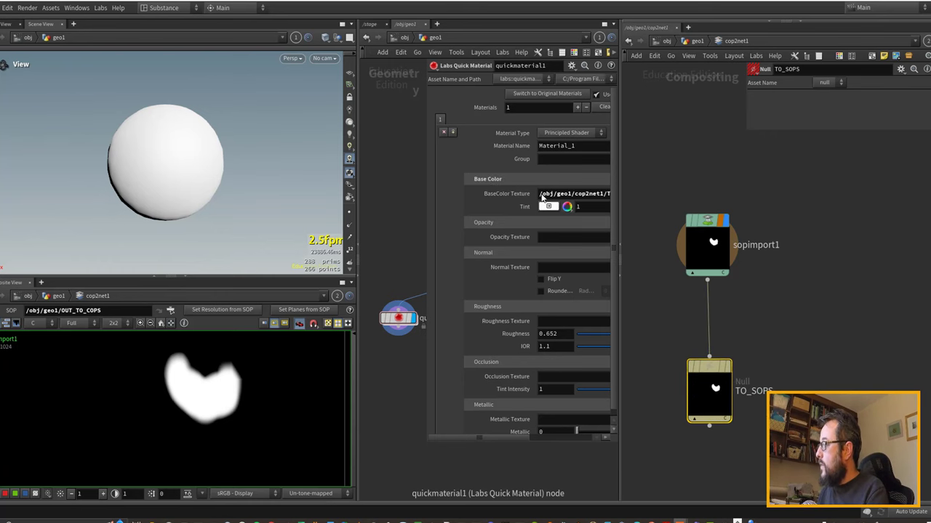
drag(620, 192, 742, 195)
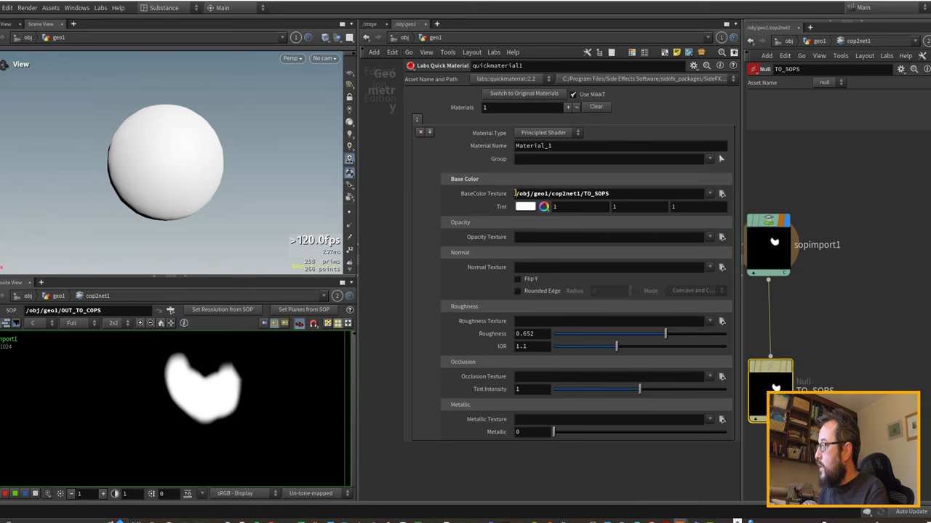
click(515, 193)
text(op:)
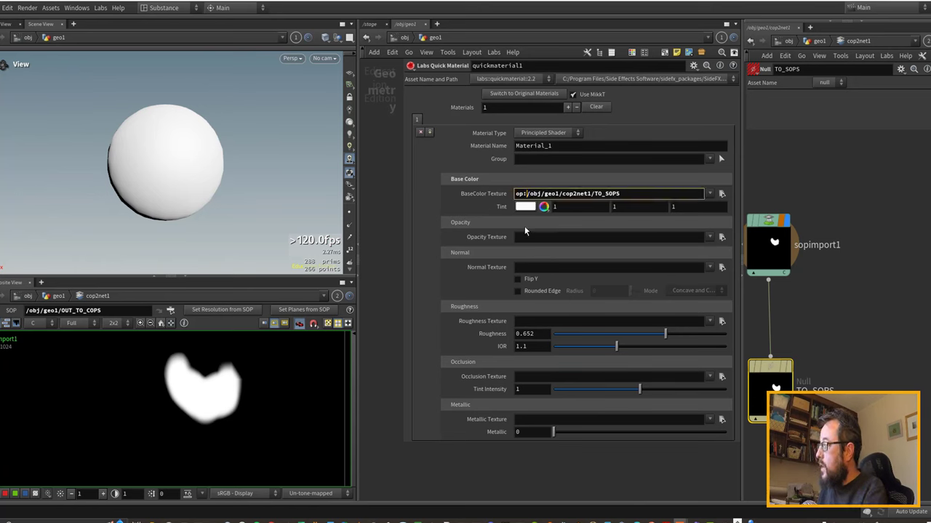
key(Return)
drag(201, 170, 371, 115)
middle_drag(260, 157, 209, 142)
key(w)
key(w)
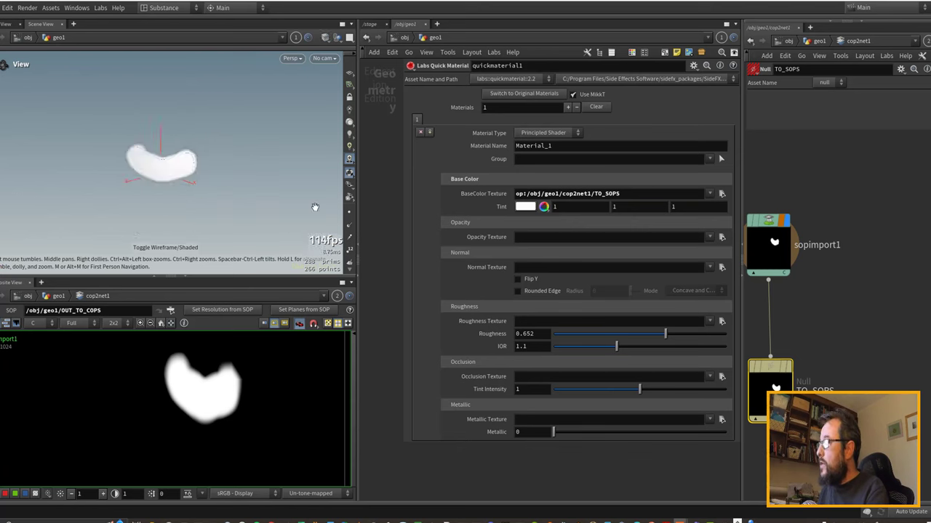
Insert a Delete node between sopimport1 and TO_SOPS in the COP2 network.
middle_drag(764, 288, 817, 271)
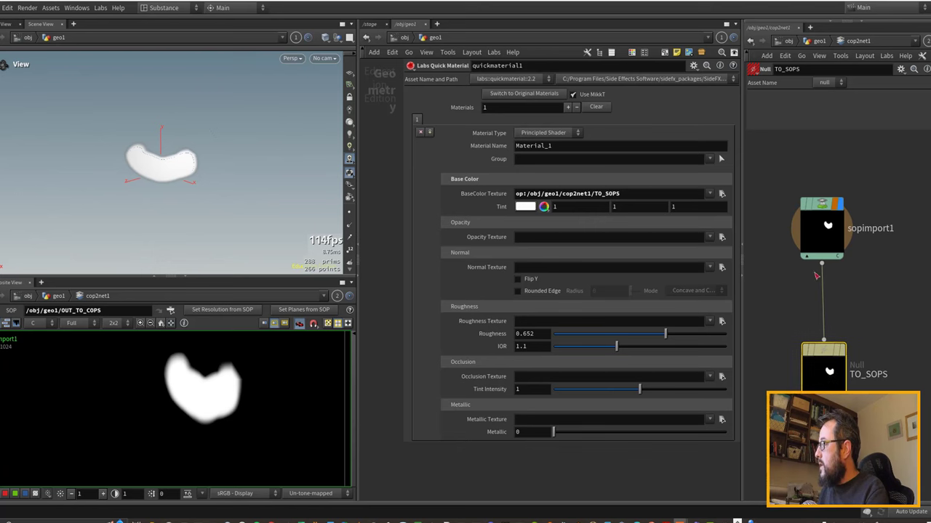
click(845, 295)
key(Tab)
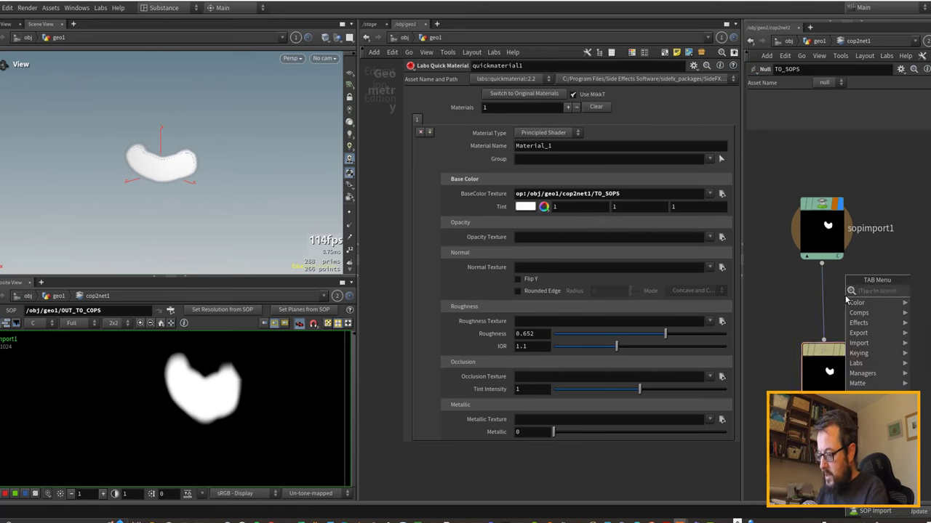
text(delet)
key(Return)
click(846, 298)
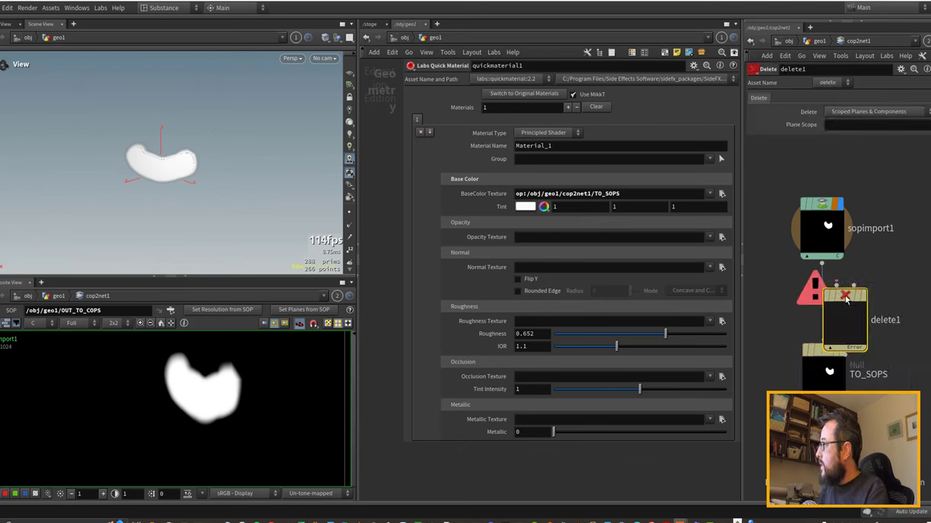
drag(846, 298, 824, 280)
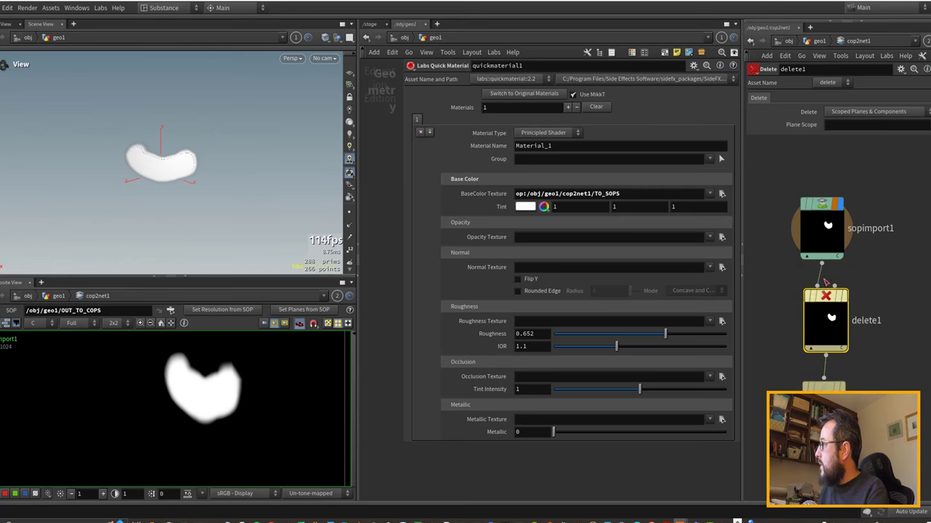
Set delete1's Plane Scope so the mask's transparency is removed, and inspect the textured sphere.
click(921, 126)
click(930, 160)
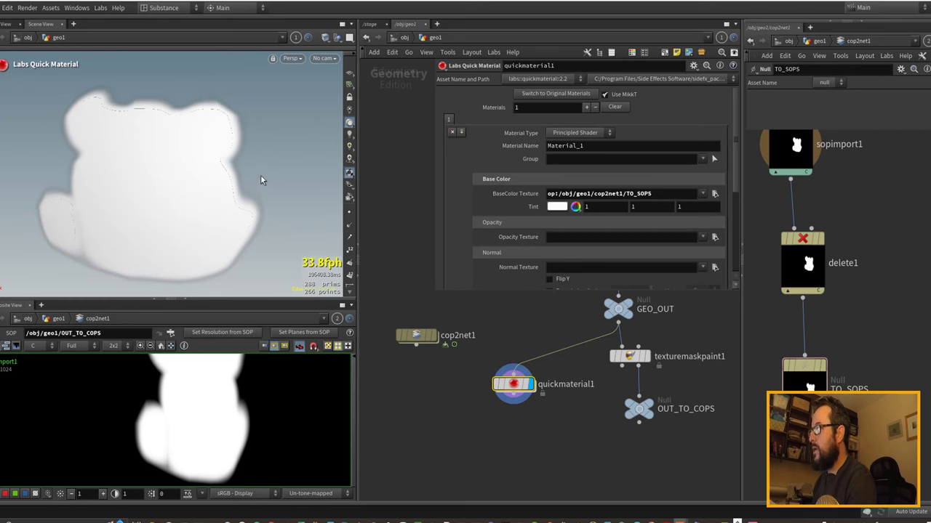
alt+drag(262, 182, 239, 198)
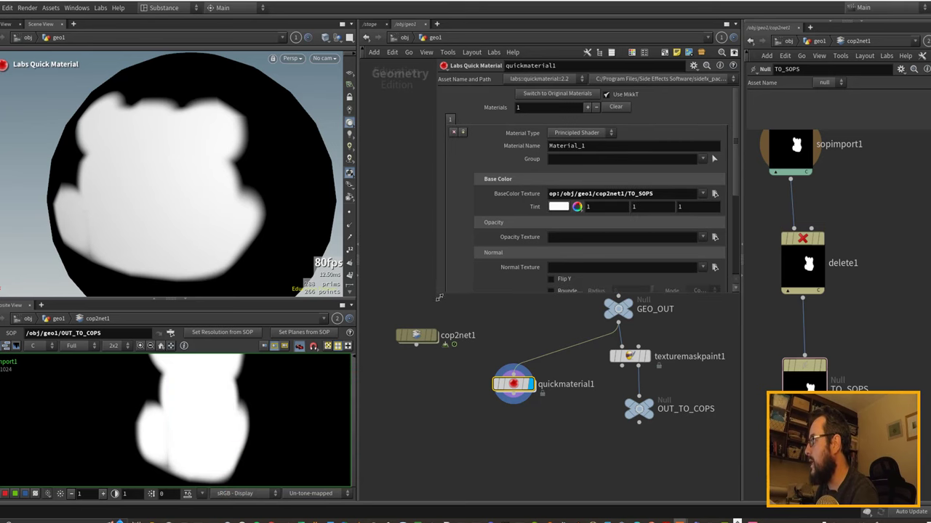
Activate texturemaskpaint1's paint tool and paint a further stroke along the side of the mask on the sphere.
drag(502, 379, 496, 367)
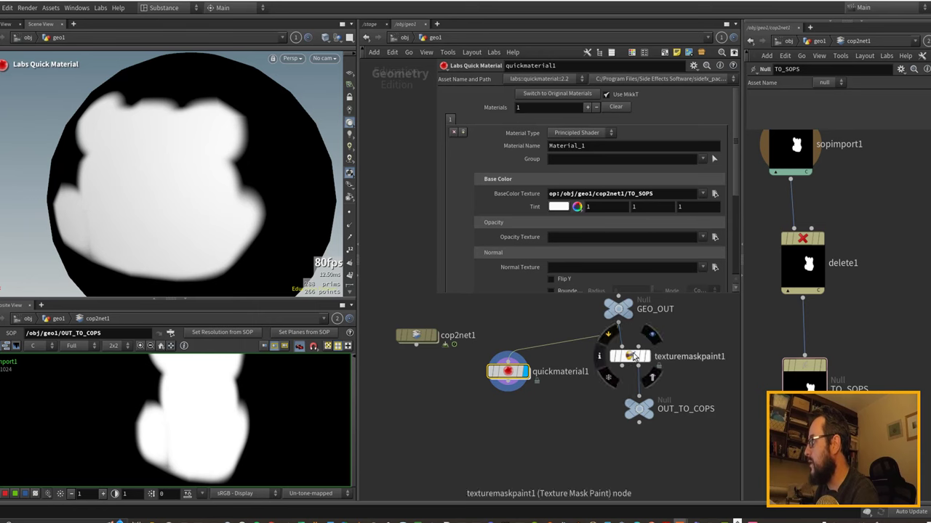
click(630, 356)
key(Return)
mouse_move(258, 169)
mouse_down()
mouse_move(239, 145)
mouse_move(260, 222)
mouse_up()
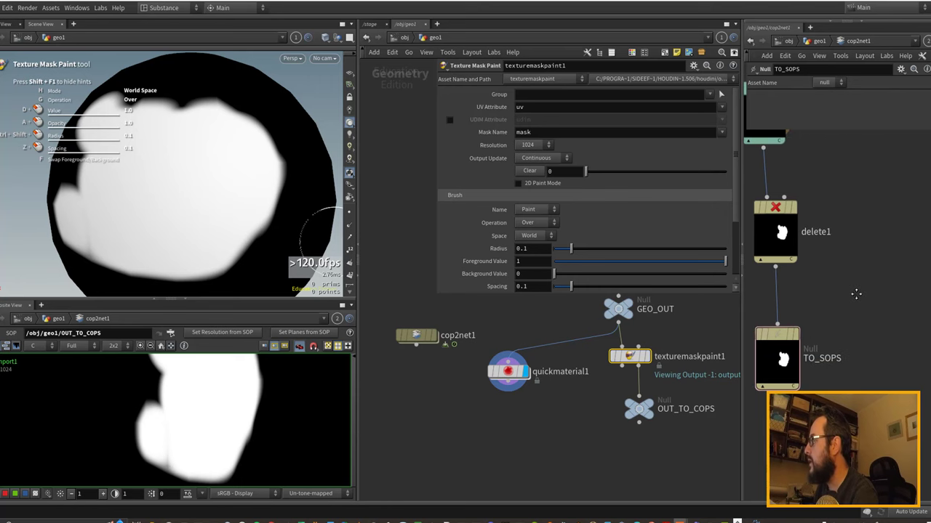
Insert a Labs Normal From Grayscale node between delete1 and TO_SOPS in the COP2 network.
key(Tab)
text(labs)
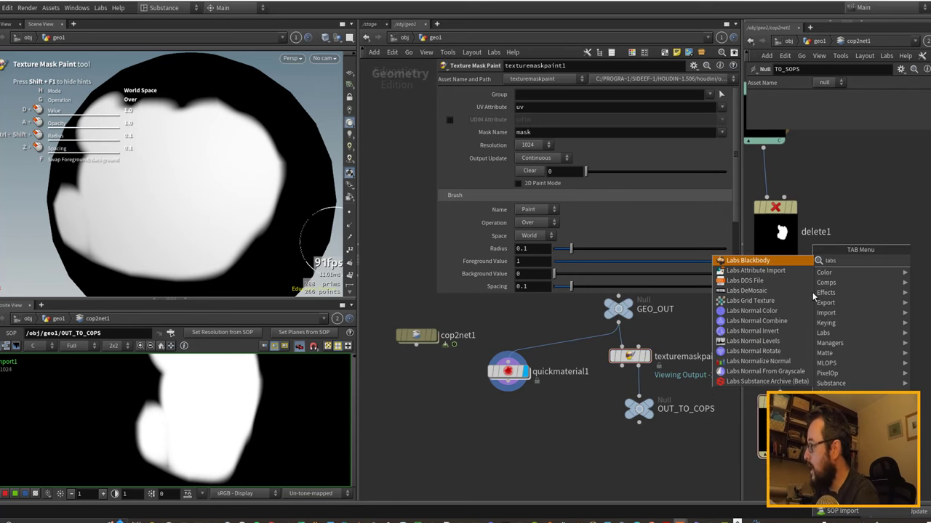
text( gra)
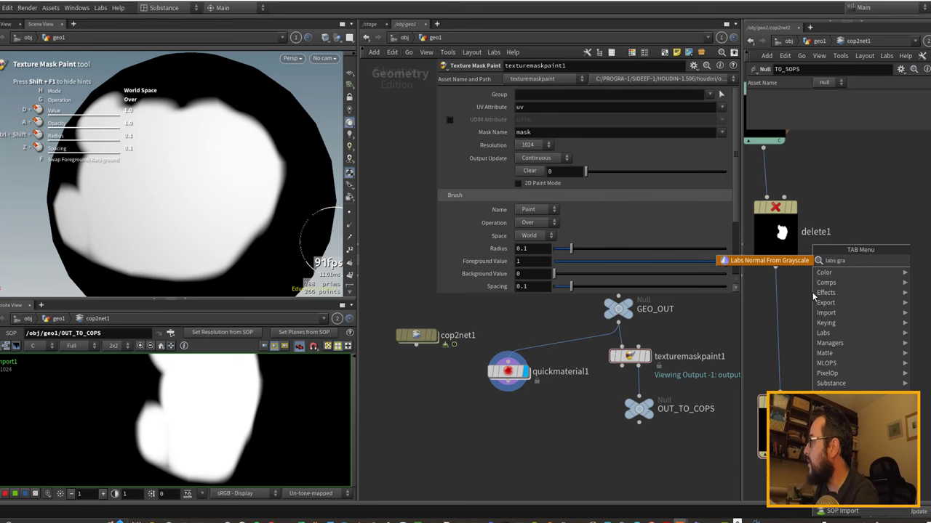
key(Return)
click(812, 292)
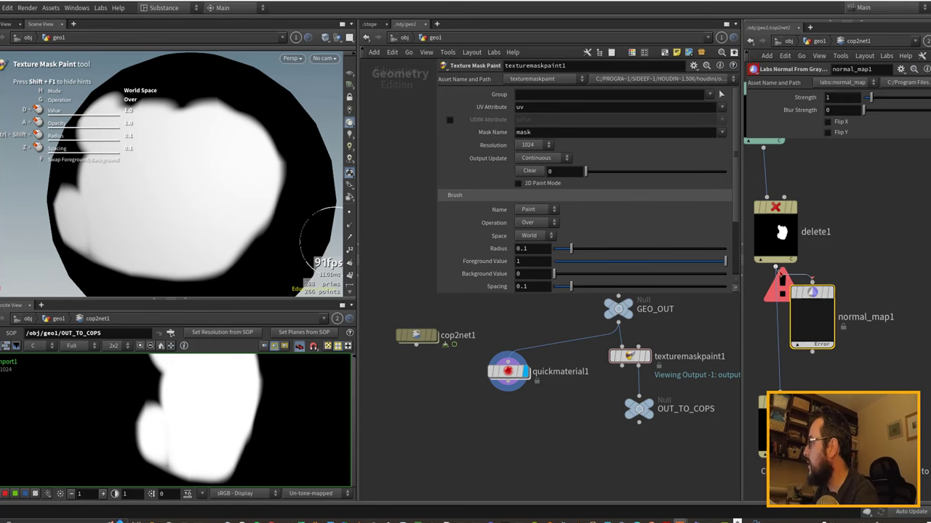
click(781, 389)
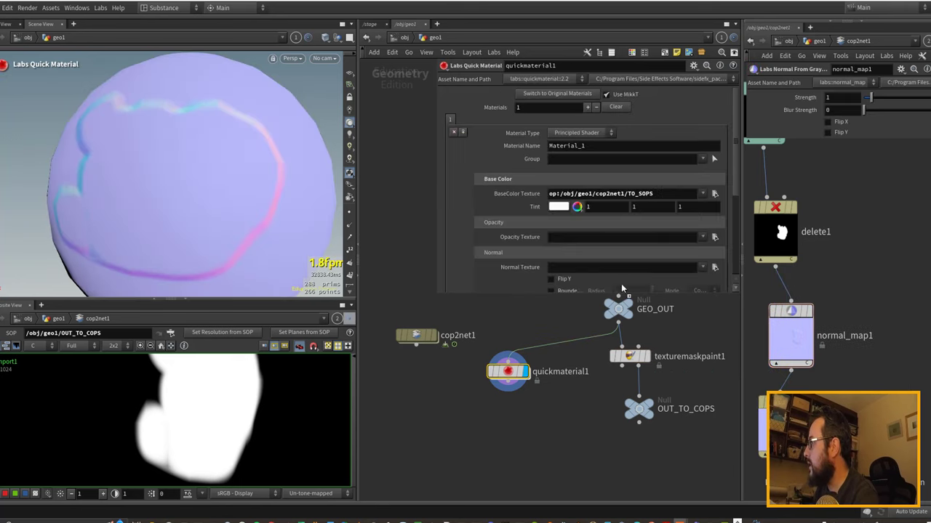
Set quickmaterial1's Normal Texture to op:/obj/geo1/cop2net1/TO_SOPS and clear its BaseColor Texture.
drag(621, 283, 603, 267)
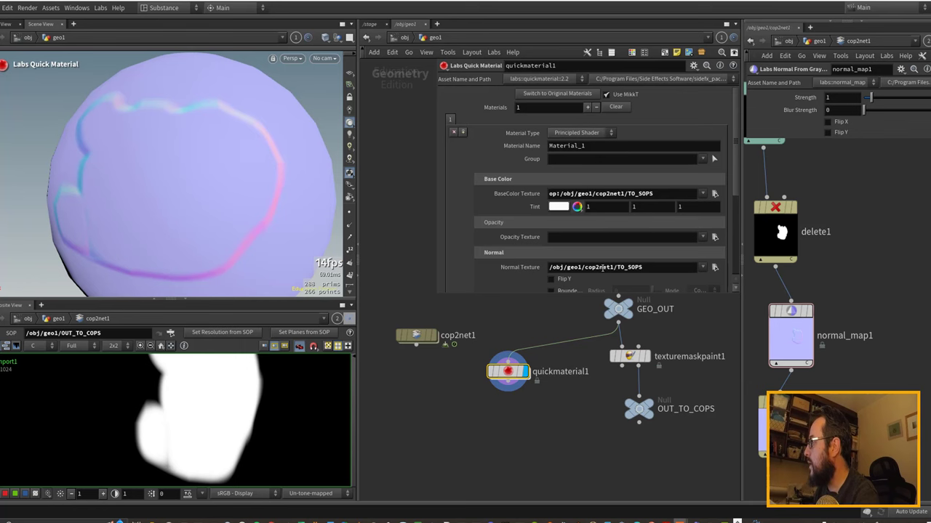
click(550, 268)
text(op)
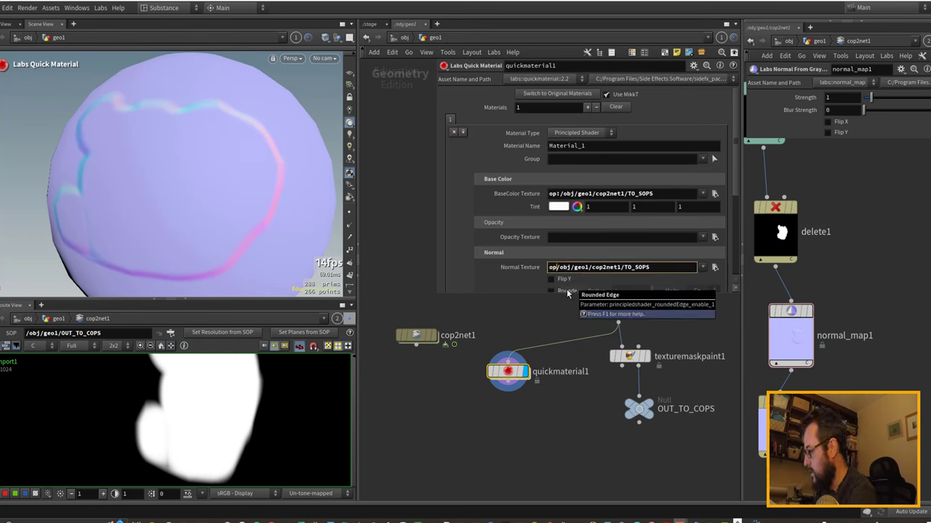
text(:)
key(Return)
triple_click(610, 193)
key(BackSpace)
key(Return)
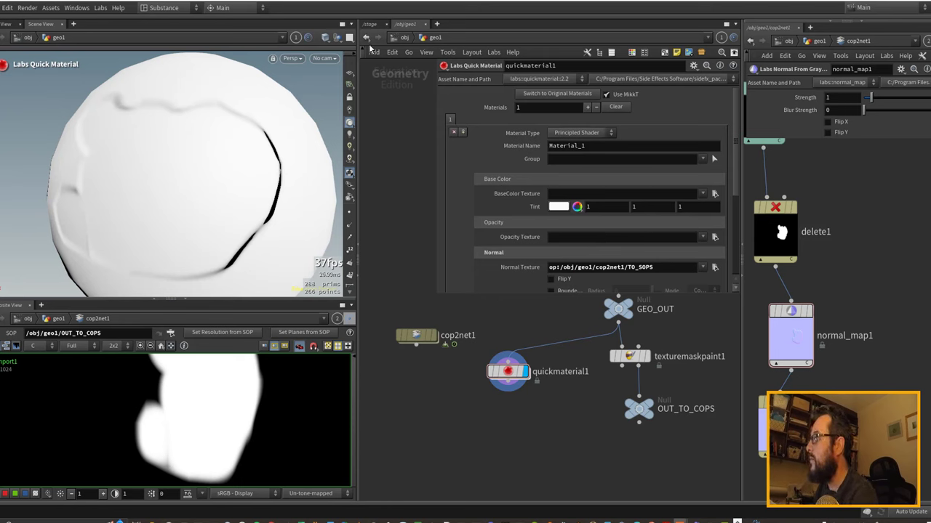
Go up to the object level, reveal the shelf tools and add a Sky Light to the scene.
click(402, 38)
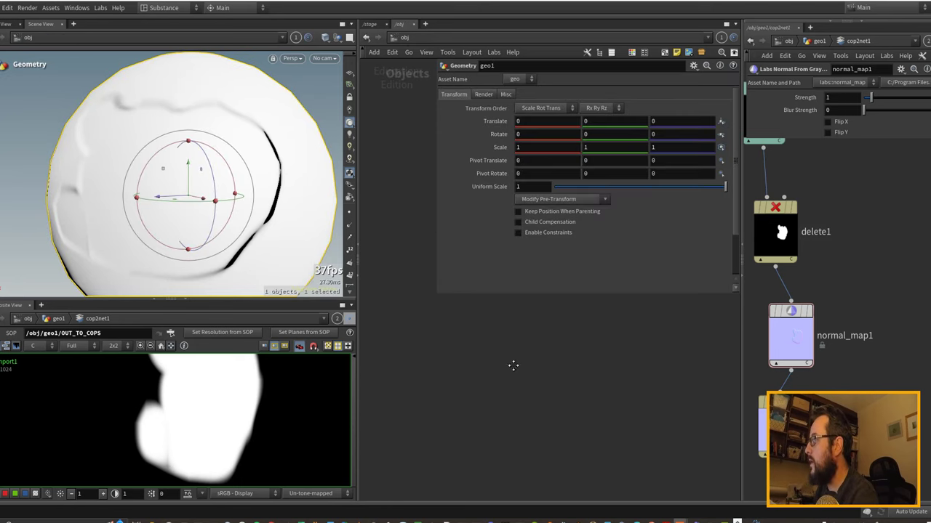
click(478, 18)
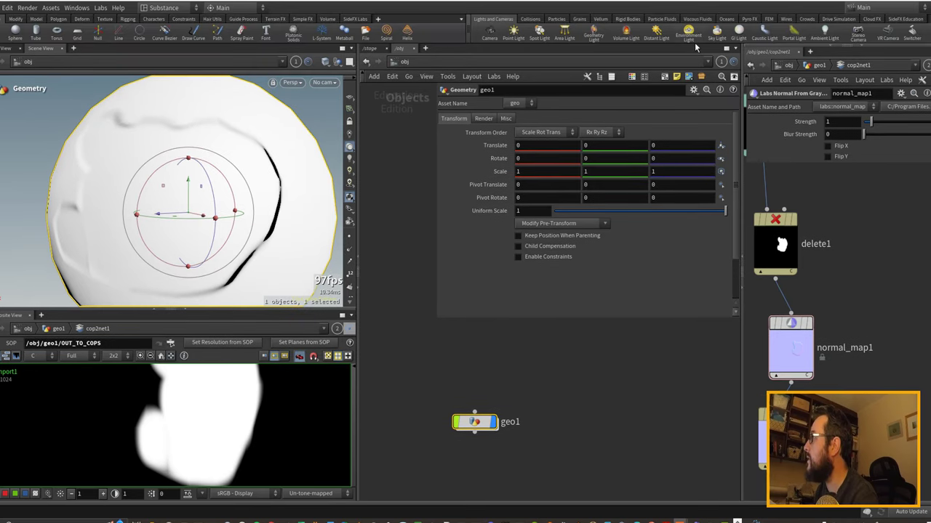
click(717, 33)
Disable skylight1's Sky Environment Map and set its Environment Map to $HFS/houdini/pic/hdri/HDRIHaven_kiara_5_noon_2k.rat.
scroll(538, 215, down, 3)
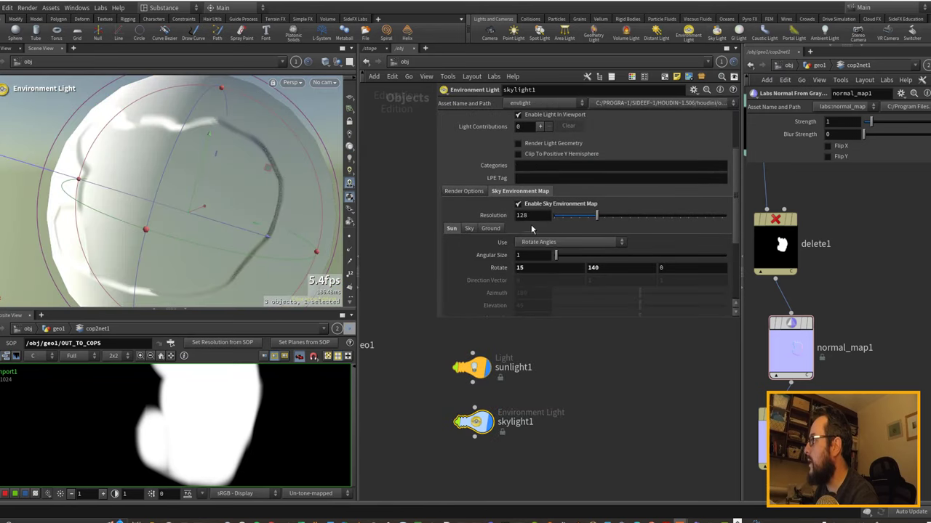
click(533, 205)
scroll(539, 186, up, 1)
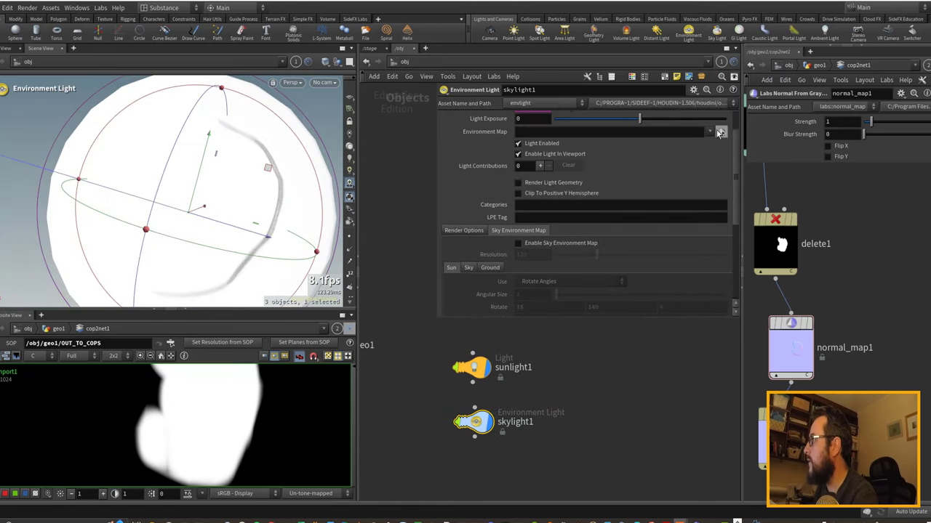
click(720, 131)
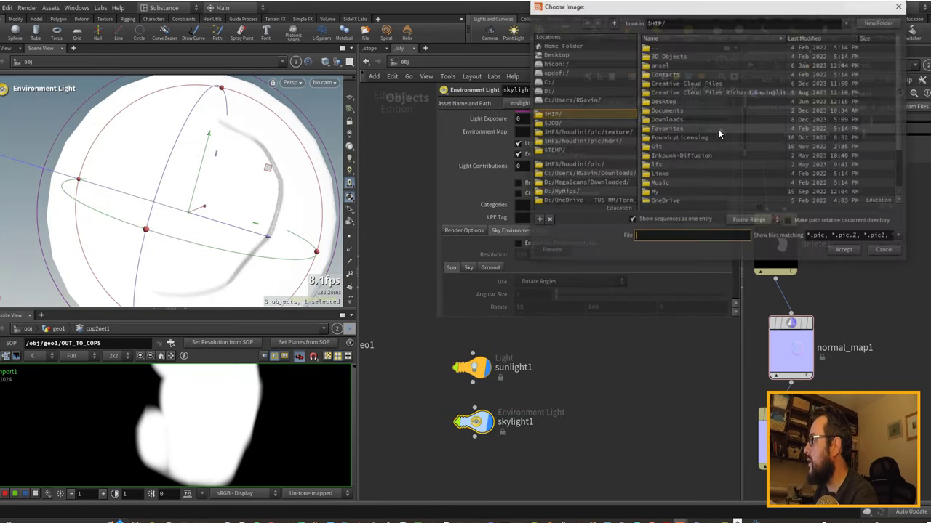
click(575, 144)
click(703, 56)
double_click(703, 55)
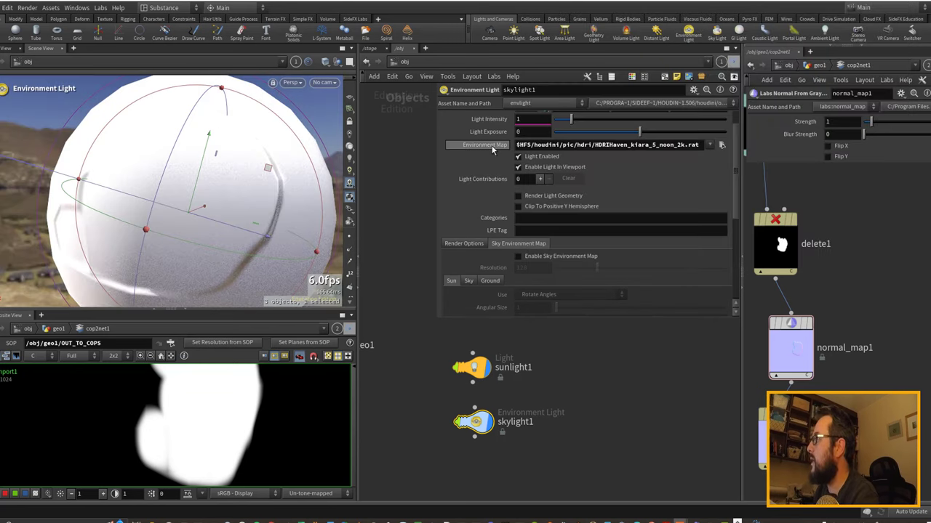
Switch skylight1's Sky Environment Map on and back off to compare the lighting on the sphere.
scroll(554, 265, down, 2)
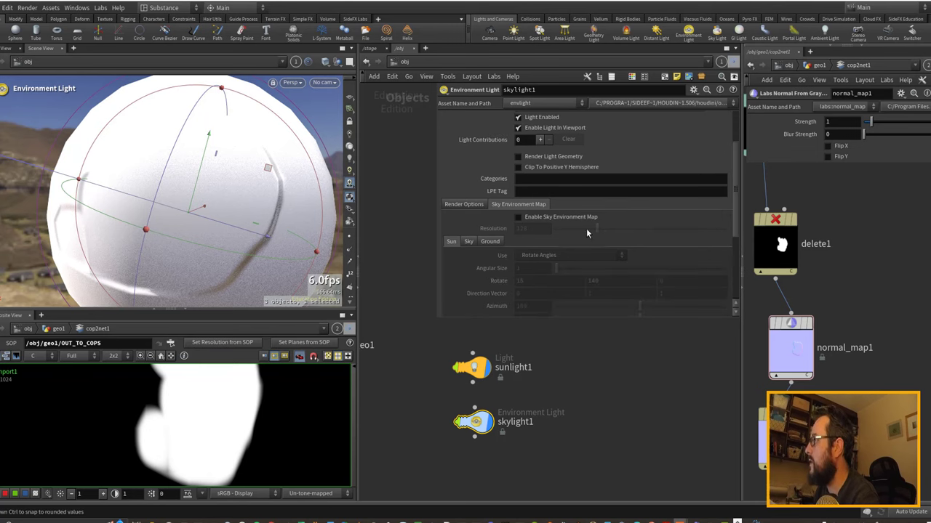
scroll(586, 228, up, 2)
click(518, 245)
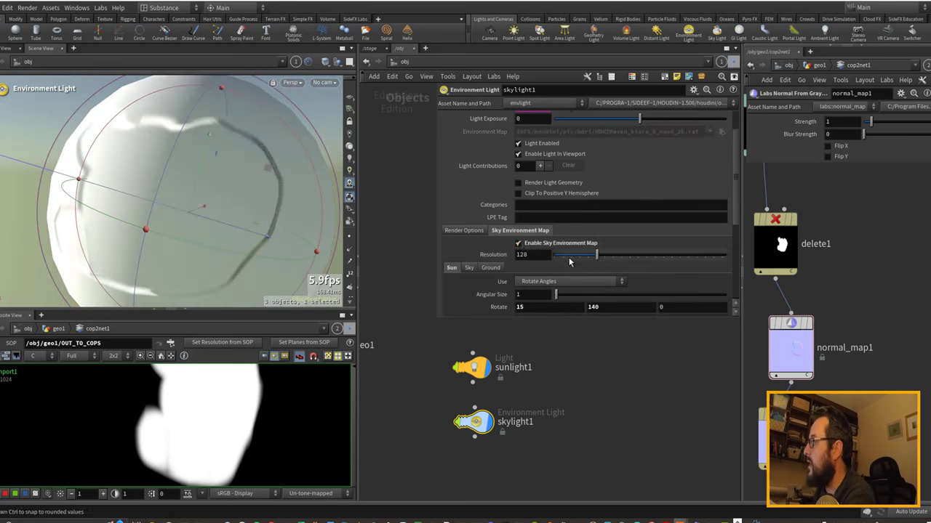
scroll(563, 284, down, 2)
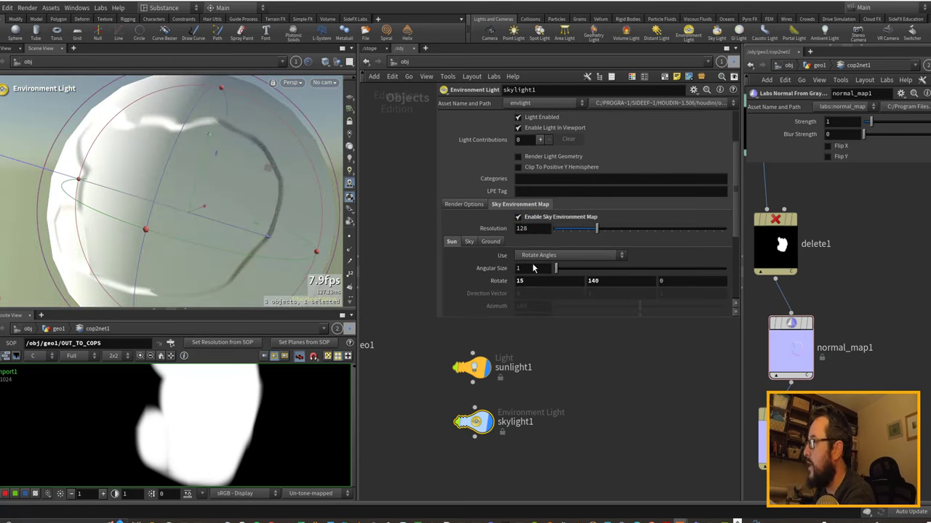
click(519, 216)
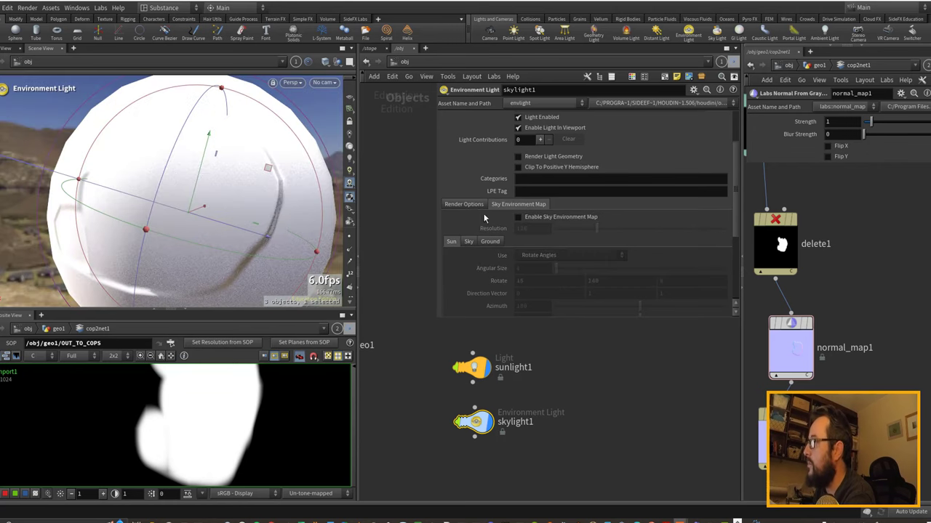
scroll(546, 179, up, 3)
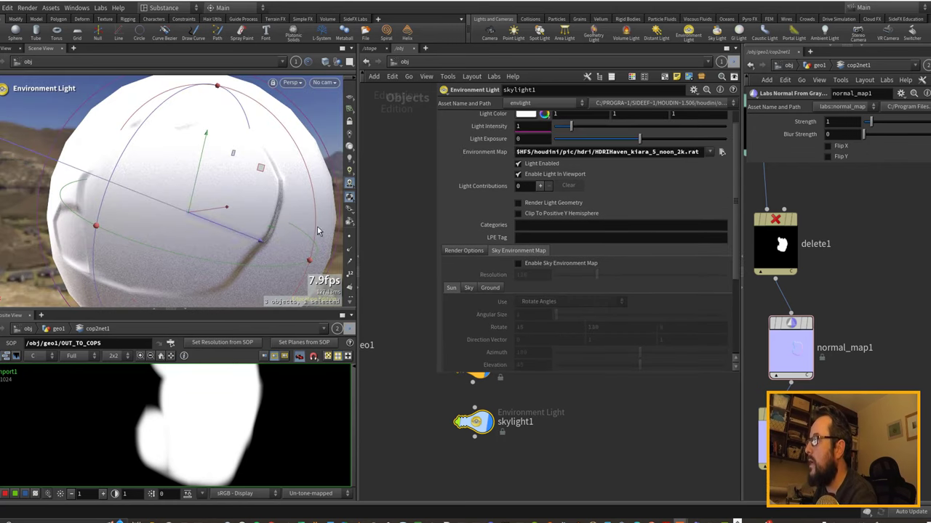
Return to the geo1 network and set quickmaterial1's Metallic value to 1.
middle_drag(497, 409, 462, 490)
double_click(378, 414)
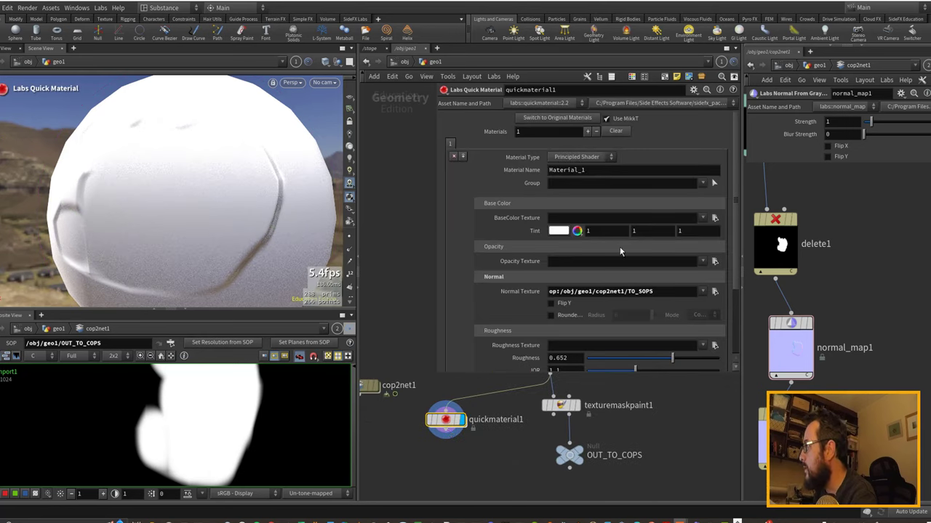
scroll(613, 285, down, 3)
drag(586, 362, 778, 360)
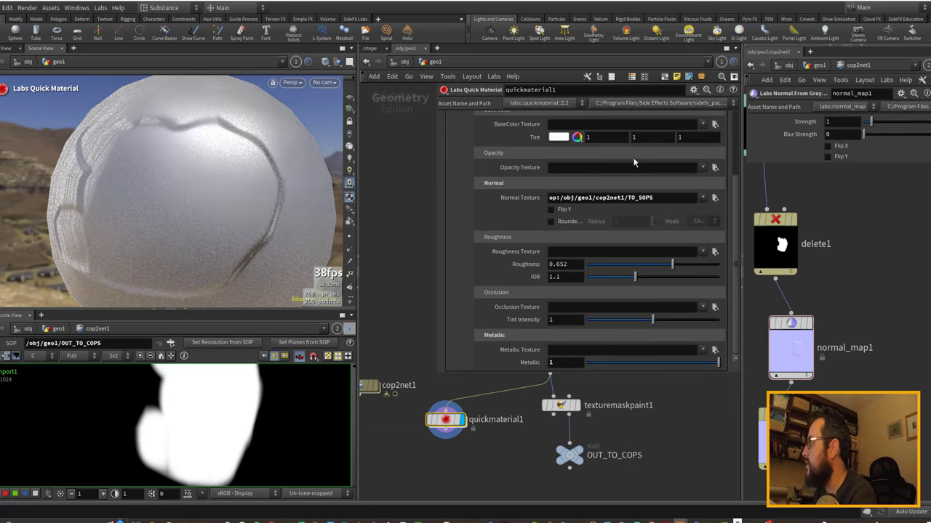
Set quickmaterial1's Tint to light grey at 0.75 per channel and its Roughness to 0.161.
click(561, 140)
click(853, 133)
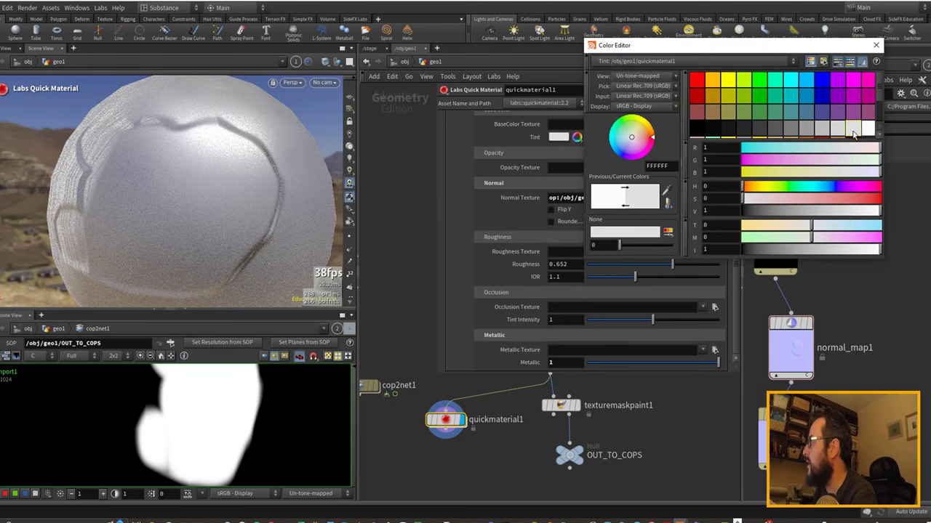
click(840, 132)
click(875, 45)
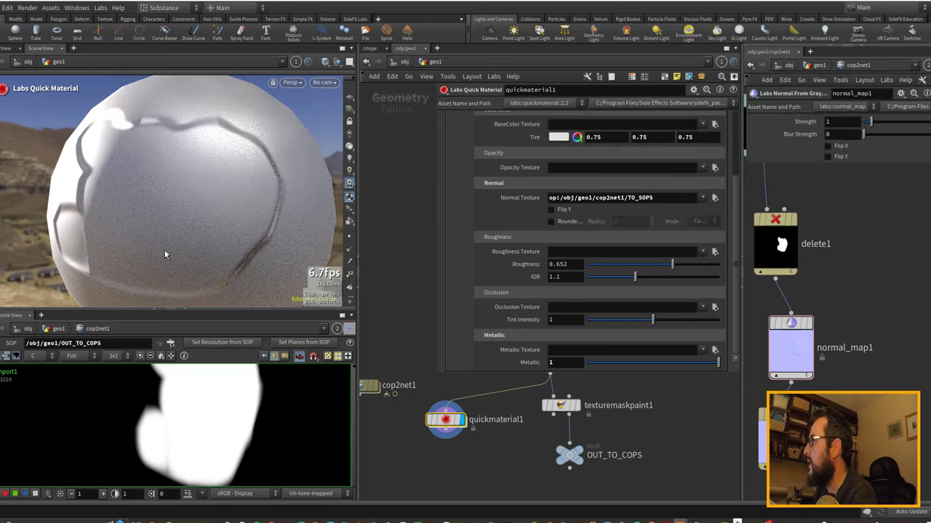
drag(638, 264, 610, 264)
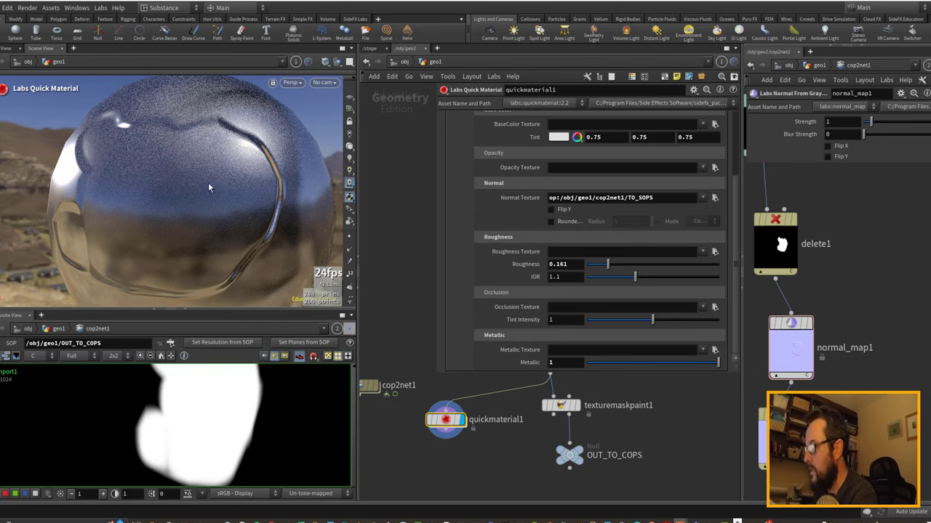
Set the viewport's Light Sampling to 128 in the lighting display options and move the dialog clear of the viewport.
key(d)
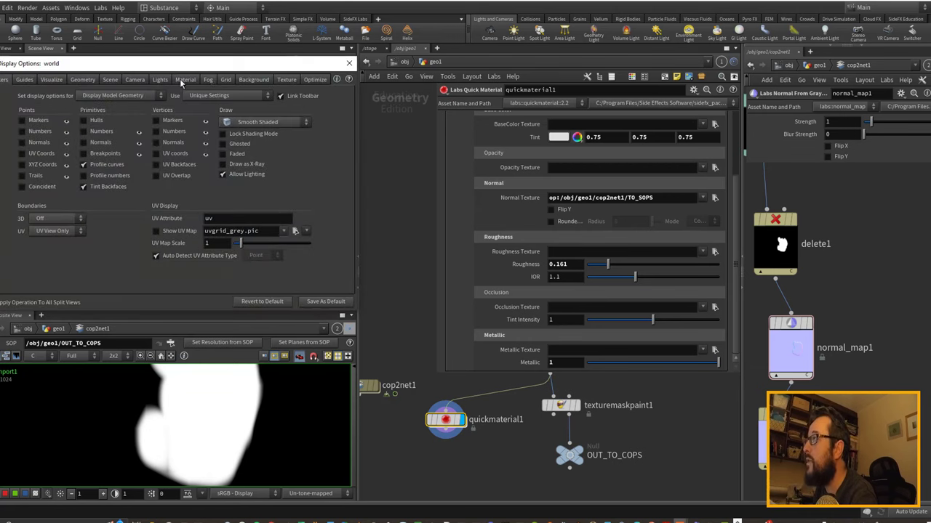
click(160, 80)
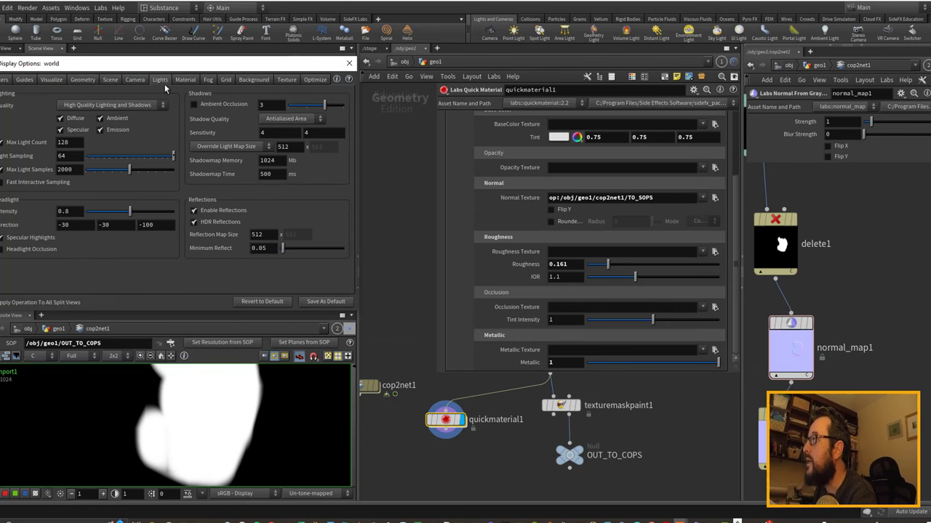
double_click(70, 158)
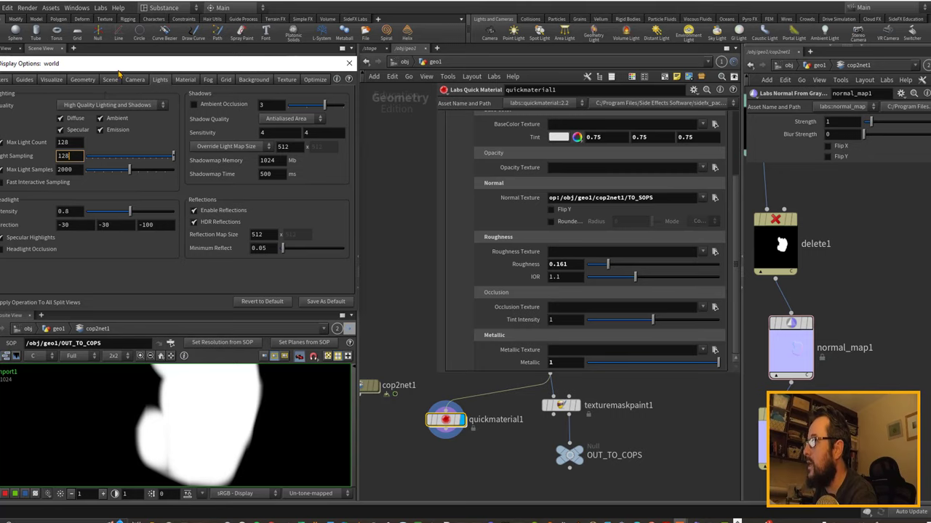
drag(119, 65, 520, 90)
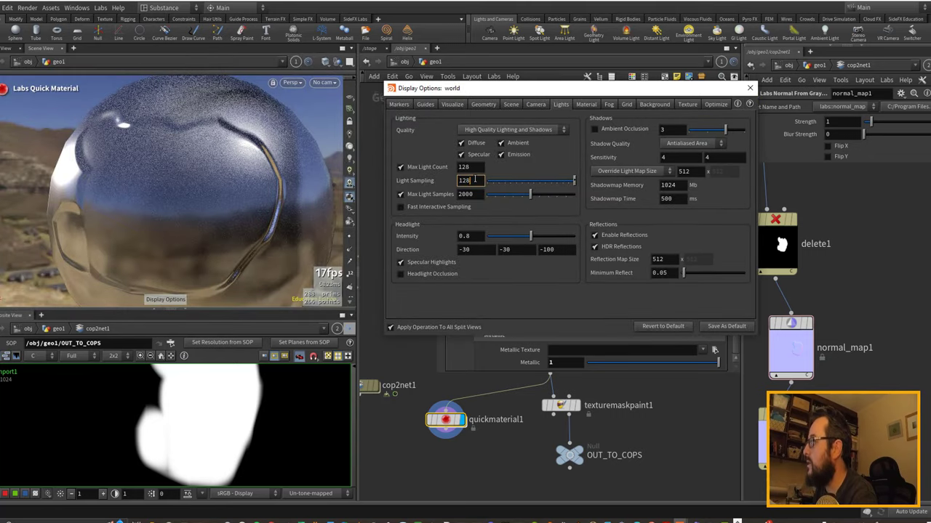
key(Return)
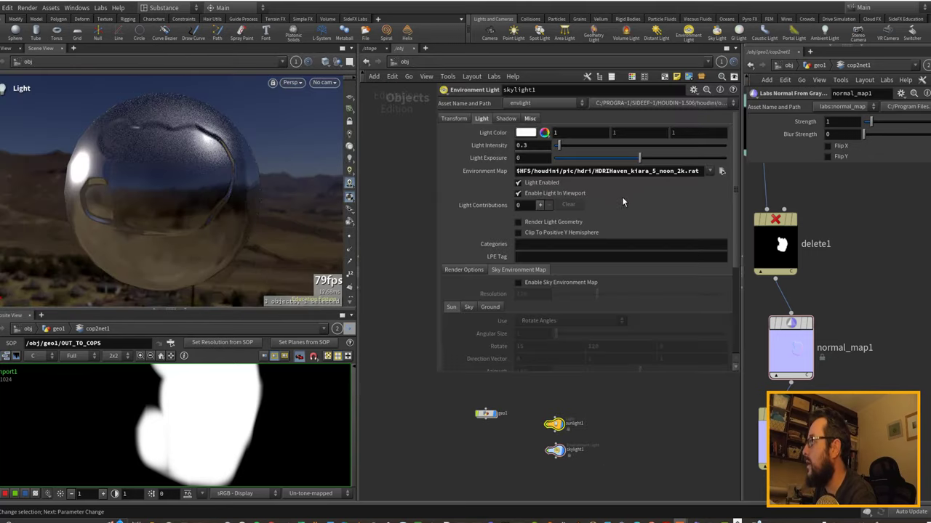
Change skylight1's Environment Map to $HFS/houdini/pic/hdri/HDRIHaven_lenong_1_2k.rat and go back inside geo1.
click(722, 171)
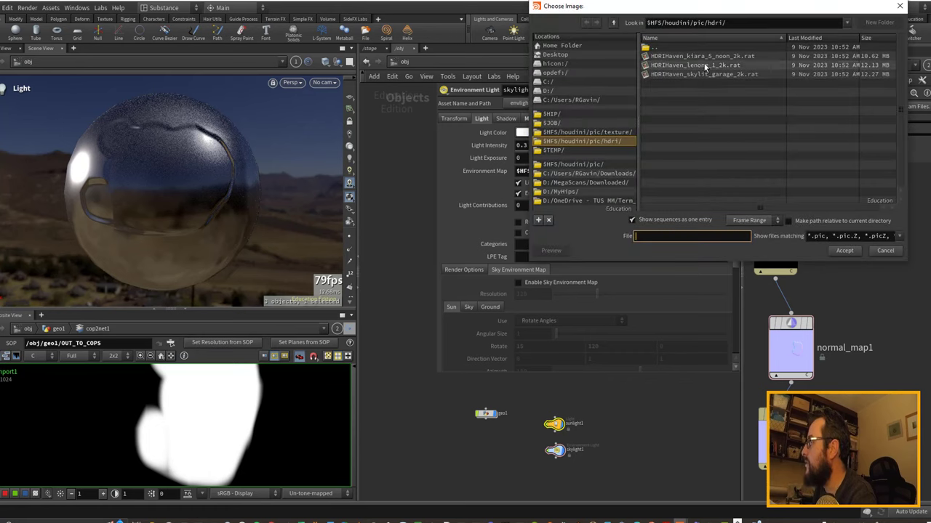
click(695, 64)
click(844, 251)
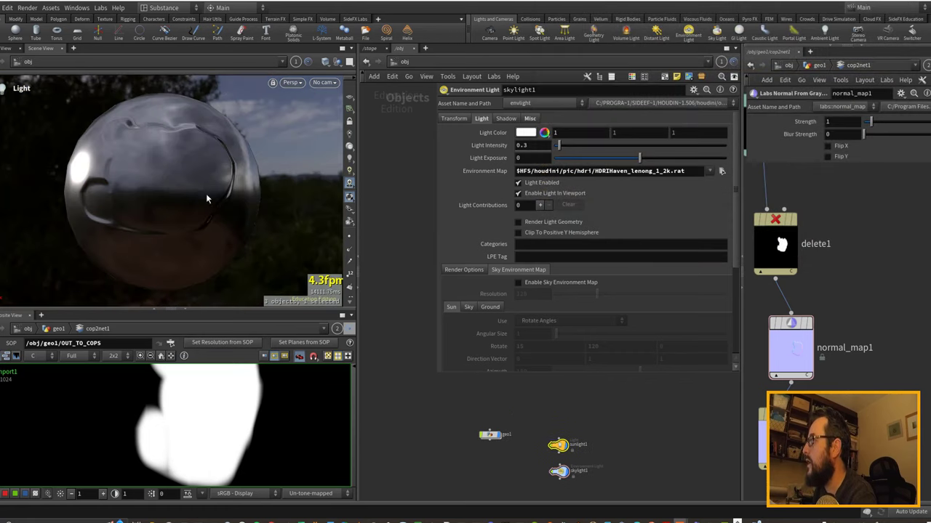
double_click(490, 435)
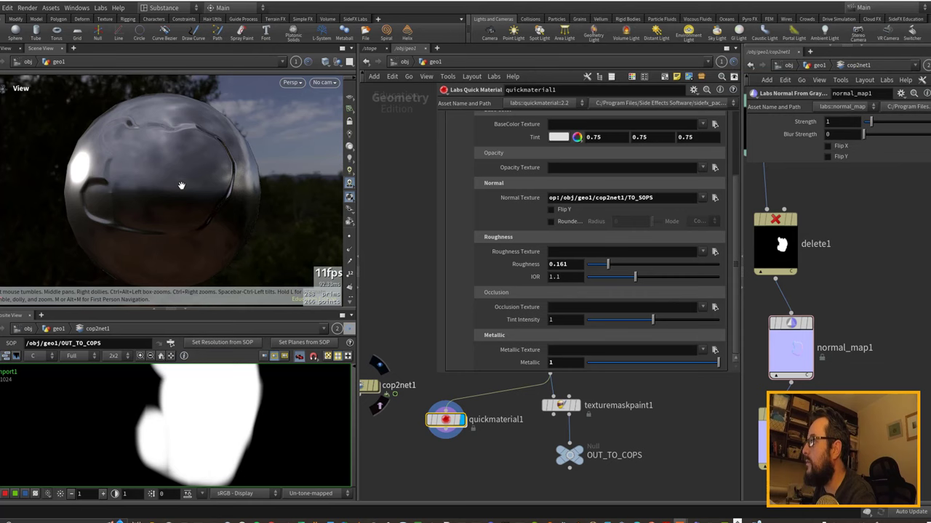
Select texturemaskpaint1 and paint further mask strokes over the lower and right-hand areas of the sphere.
scroll(181, 183, up, 2)
drag(183, 181, 184, 186)
middle_drag(457, 377, 445, 409)
click(553, 440)
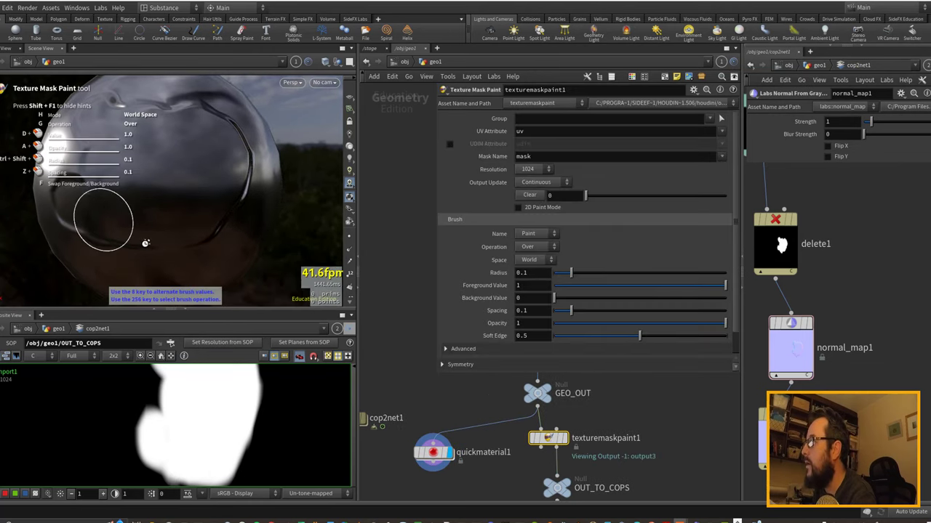
mouse_move(164, 247)
mouse_down()
mouse_move(173, 254)
mouse_move(221, 218)
mouse_up()
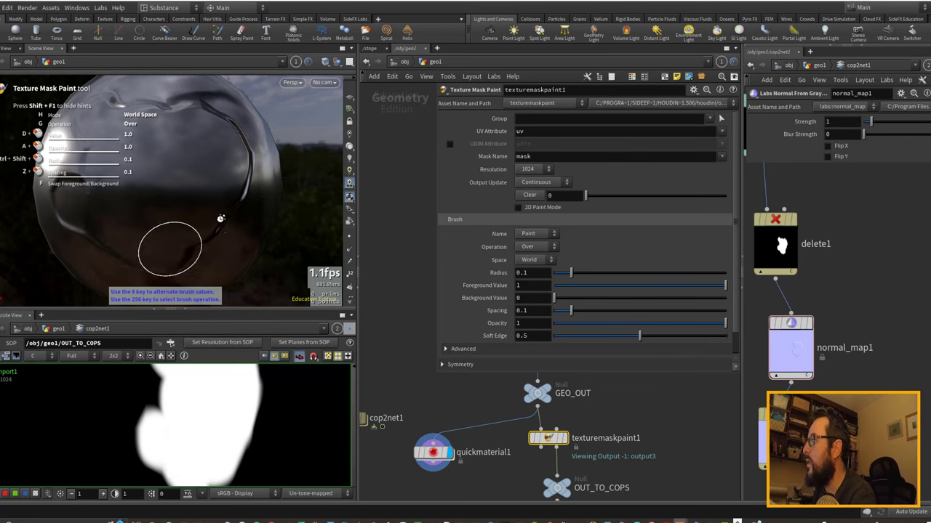
mouse_move(237, 186)
mouse_down()
mouse_move(250, 158)
mouse_move(236, 285)
mouse_up()
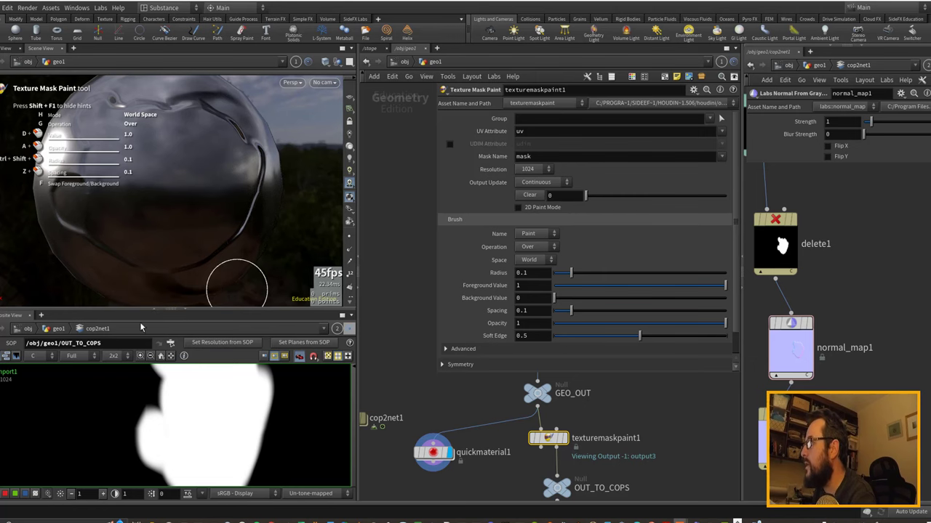
Collapse the compositing view and the COP network pane, and paint another mask stroke on the sphere.
click(184, 311)
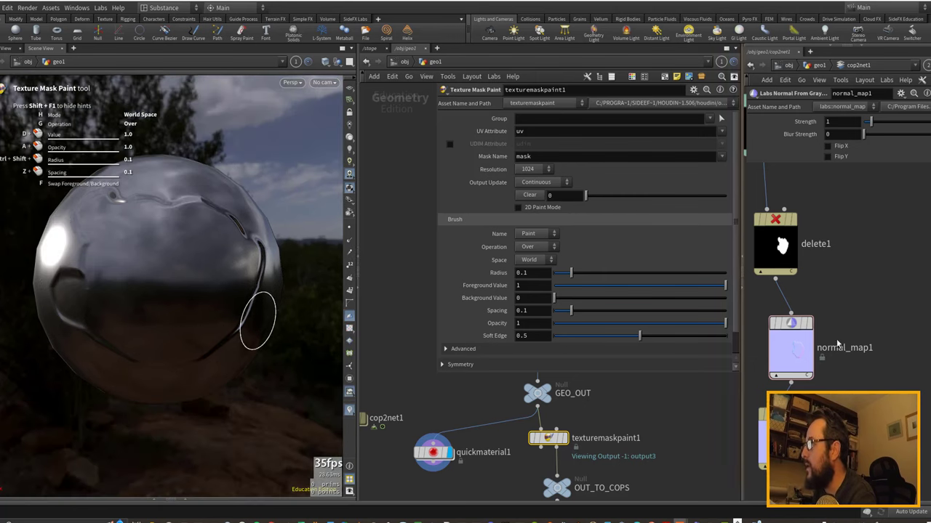
click(741, 285)
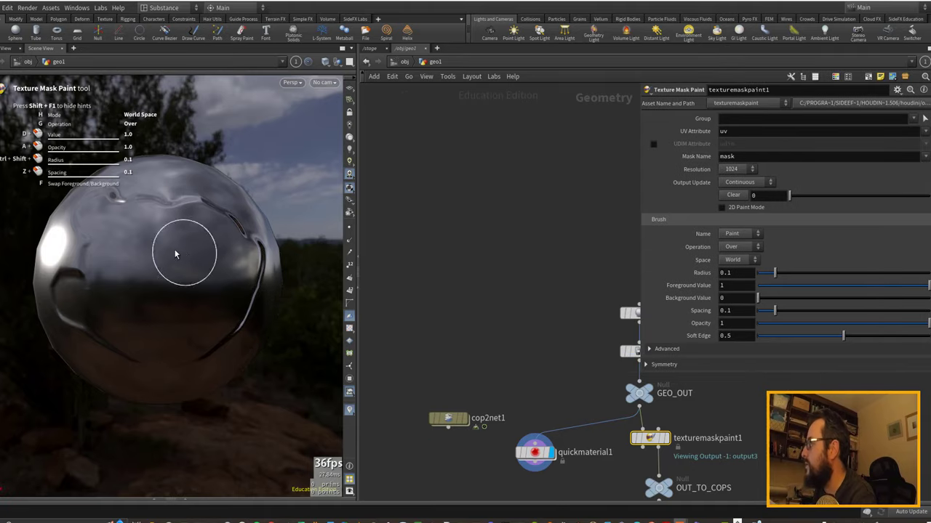
mouse_move(144, 212)
mouse_down()
mouse_move(190, 199)
mouse_move(240, 224)
mouse_move(244, 259)
mouse_move(203, 299)
mouse_up()
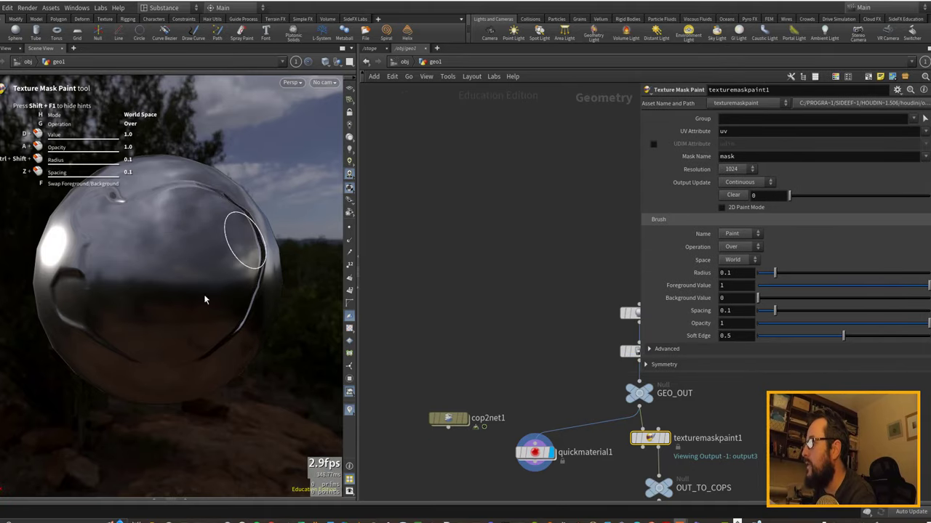
Clear the painted mask at Resolution 256 with Z-axis mirroring enabled, and paint mirrored strokes across the sphere's upper half.
click(738, 169)
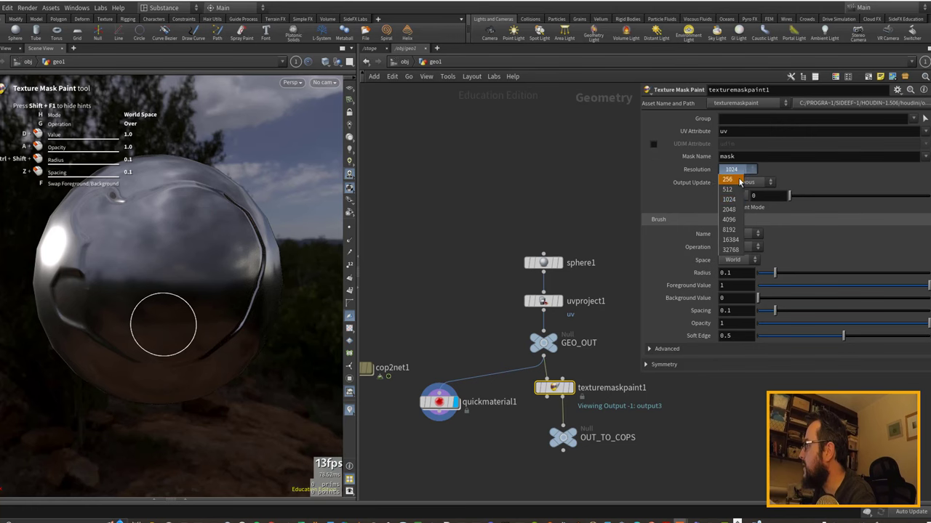
click(738, 180)
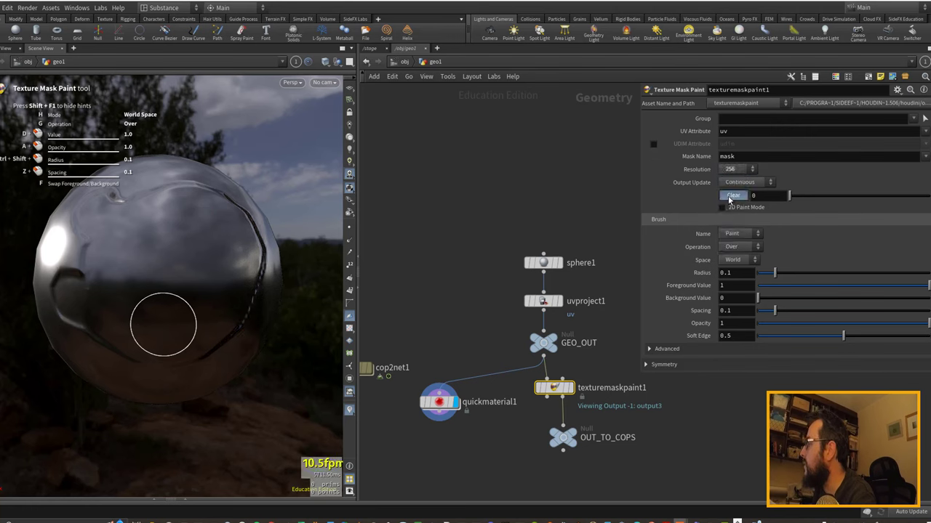
mouse_move(149, 318)
mouse_down()
mouse_move(131, 301)
mouse_move(124, 251)
mouse_move(150, 239)
mouse_move(181, 270)
mouse_move(173, 299)
mouse_move(146, 284)
mouse_move(154, 255)
mouse_move(186, 243)
mouse_up()
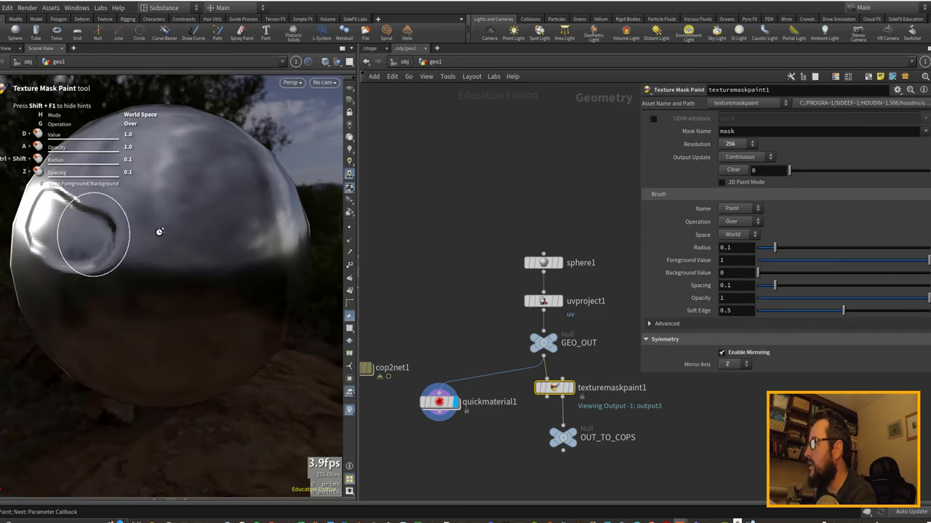
mouse_move(159, 232)
mouse_down()
mouse_move(183, 189)
mouse_move(231, 209)
mouse_move(242, 241)
mouse_move(226, 262)
mouse_move(164, 254)
mouse_move(169, 218)
mouse_up()
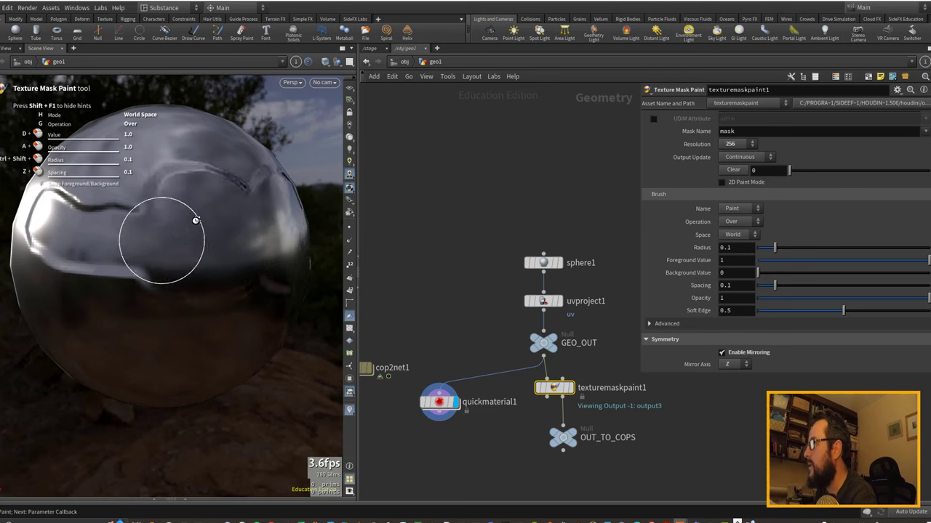
Switch the viewport from high-quality to normal lighting and extend the mirrored mask painting over the front of the sphere.
click(349, 150)
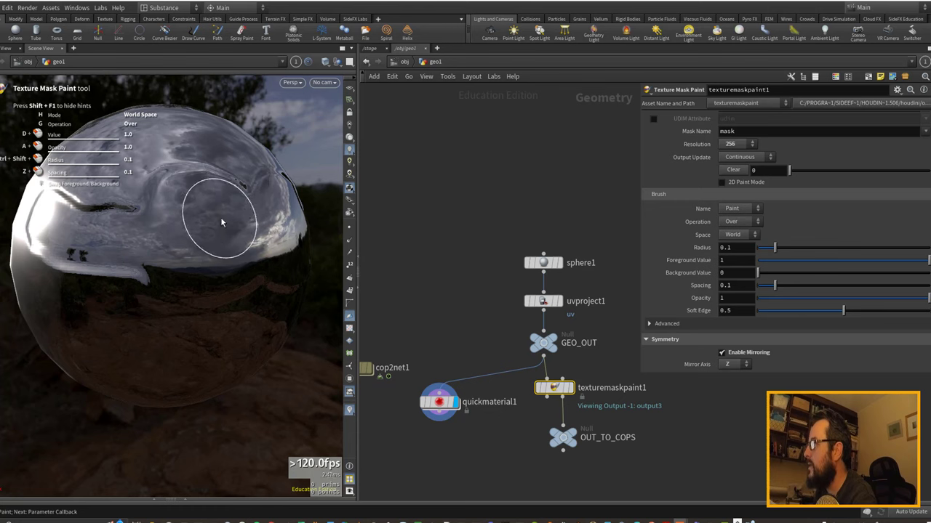
mouse_move(205, 202)
mouse_down()
mouse_move(114, 206)
mouse_move(121, 264)
mouse_move(175, 289)
mouse_move(235, 231)
mouse_move(249, 168)
mouse_move(171, 186)
mouse_move(120, 227)
mouse_move(95, 300)
mouse_move(151, 317)
mouse_move(268, 282)
mouse_up()
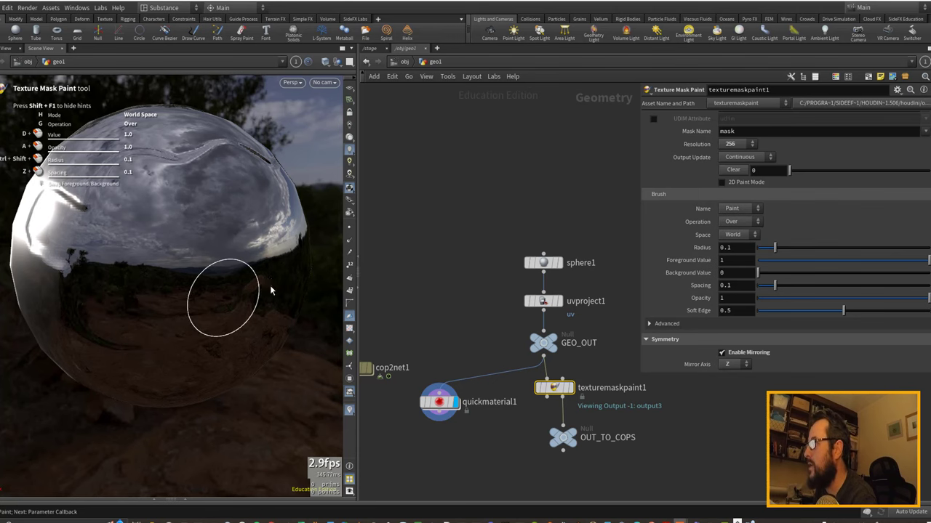
alt+drag(260, 236, 231, 233)
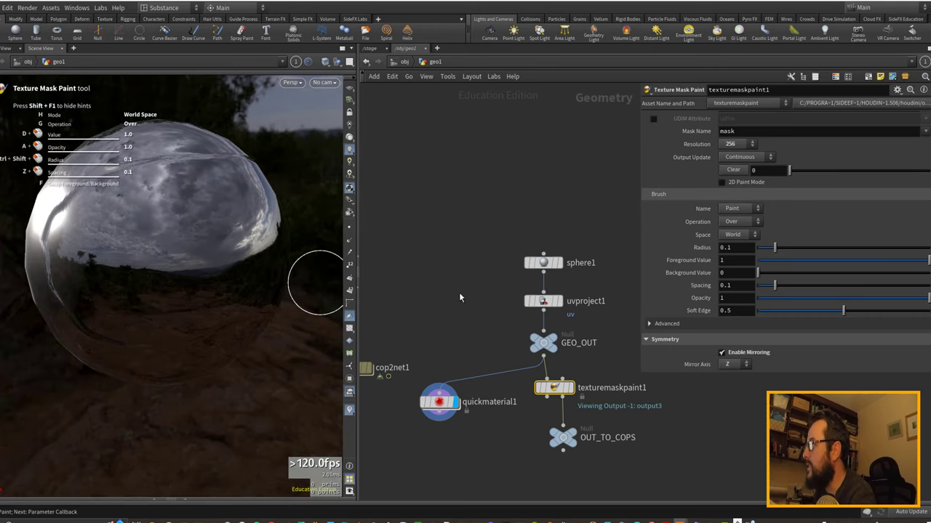
Reopen and widen the COP network pane beside geo1, and shift normal_map1 sideways between delete1 and TO_SOPS.
middle_drag(477, 348, 448, 328)
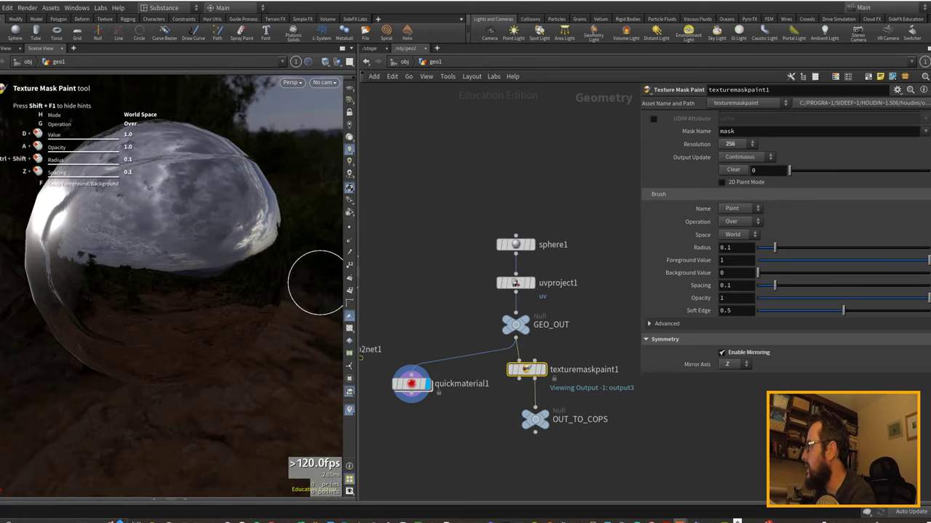
click(930, 280)
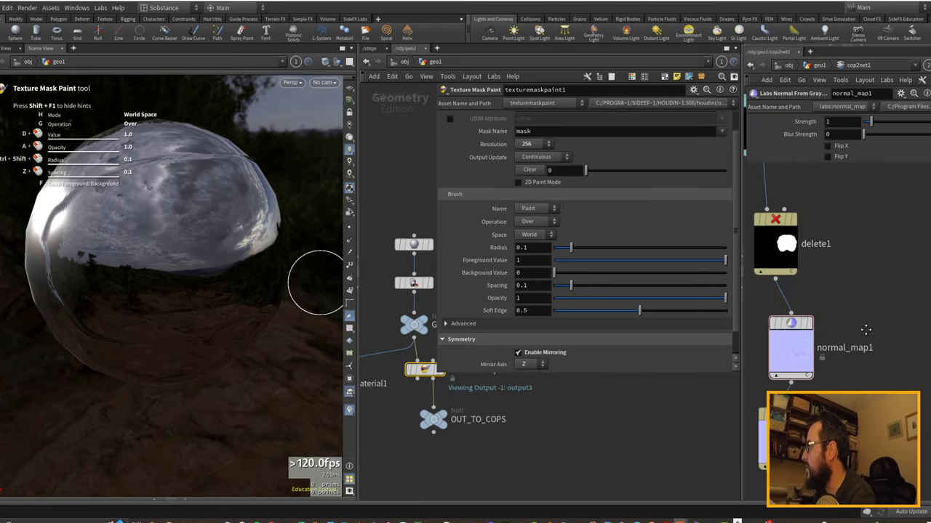
middle_drag(866, 331, 874, 250)
click(802, 247)
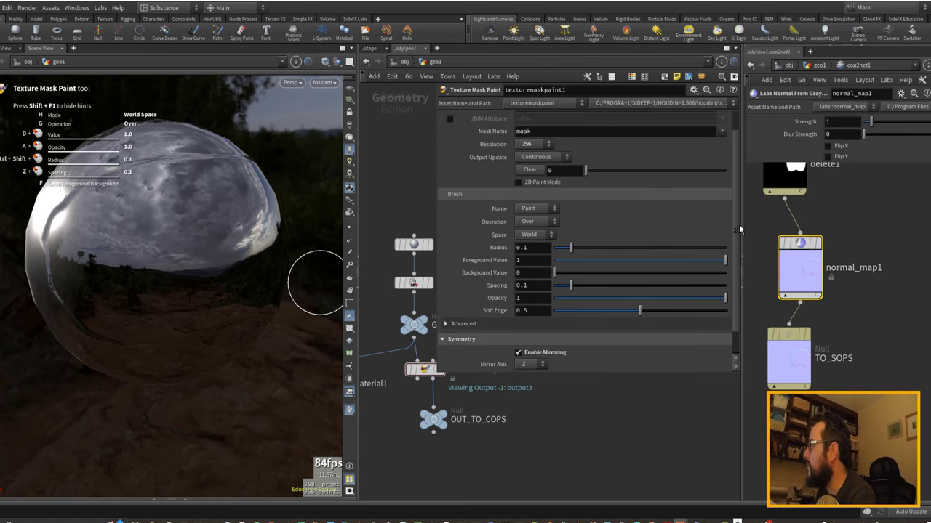
drag(739, 230, 642, 234)
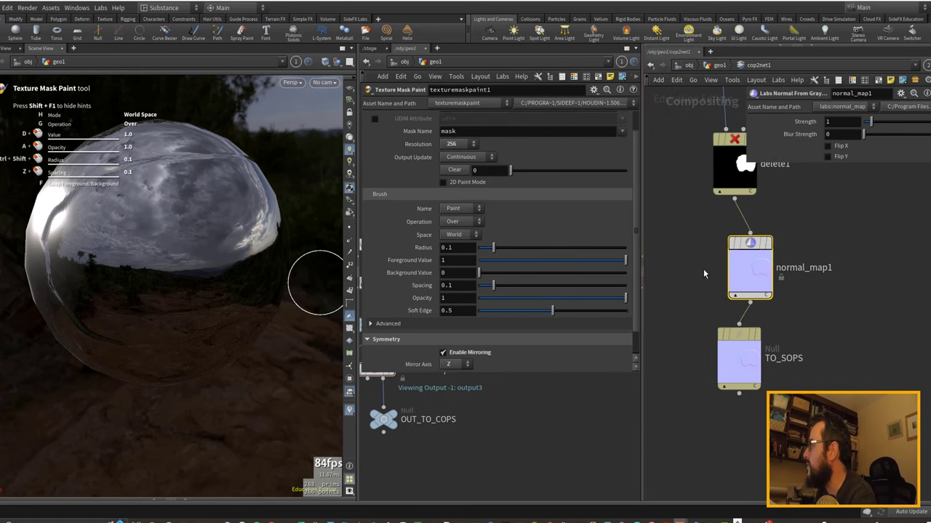
drag(749, 243, 715, 236)
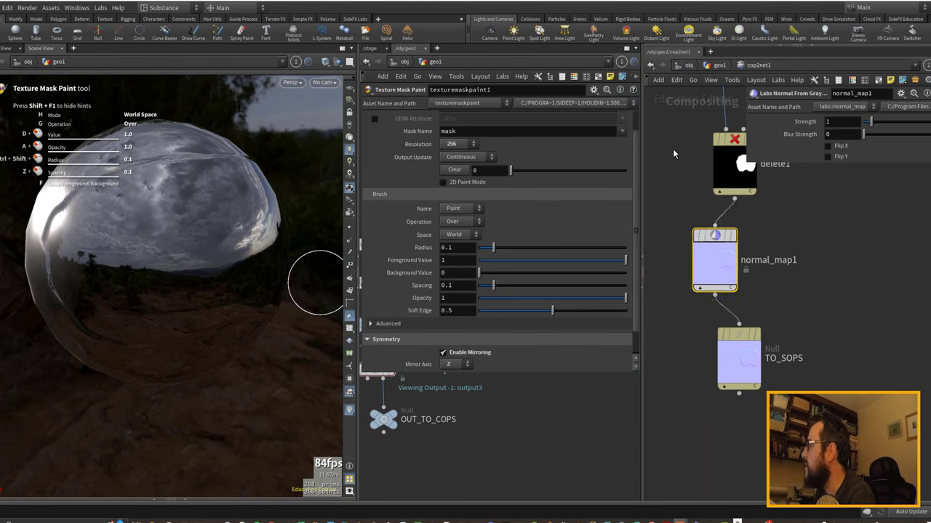
middle_drag(673, 148, 691, 213)
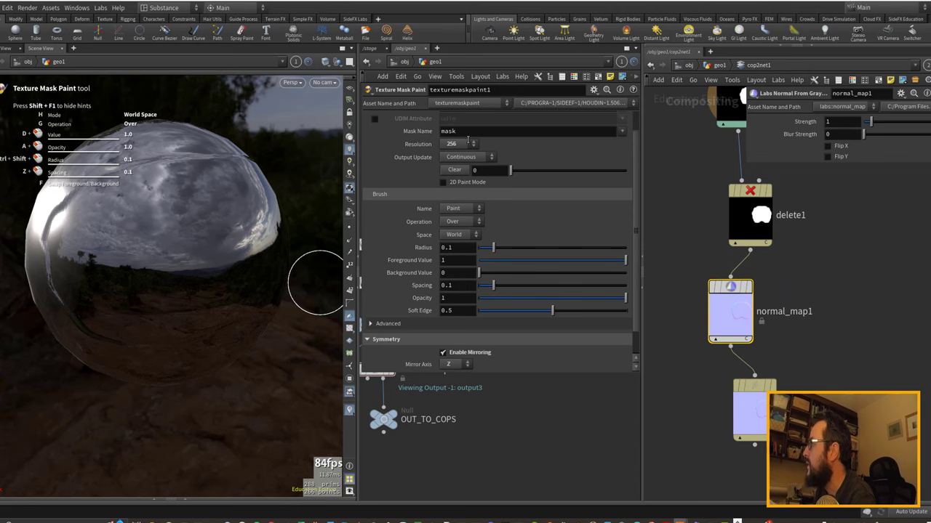
Set the mask brush's Soft Edge to 0 and add a Performance Monitor pane tab alongside the geo1 network.
drag(553, 310, 474, 311)
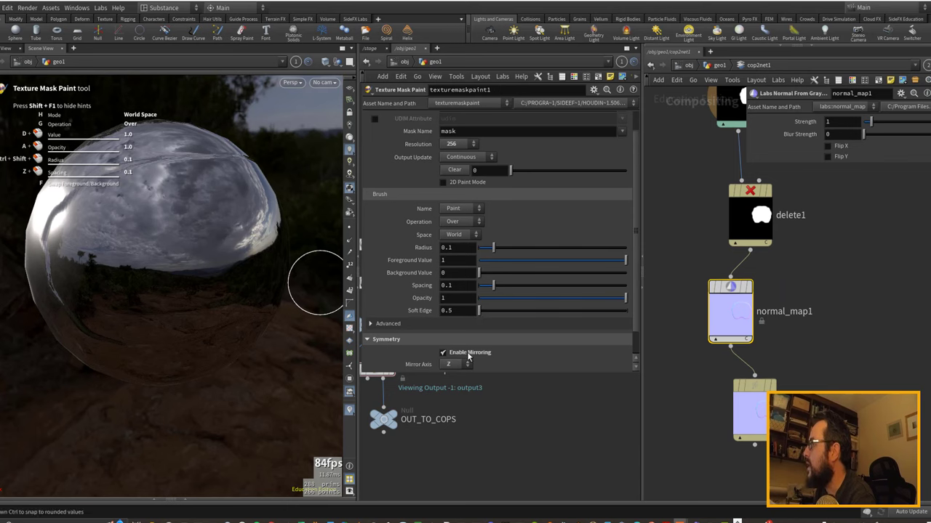
click(436, 49)
mouse_move(469, 68)
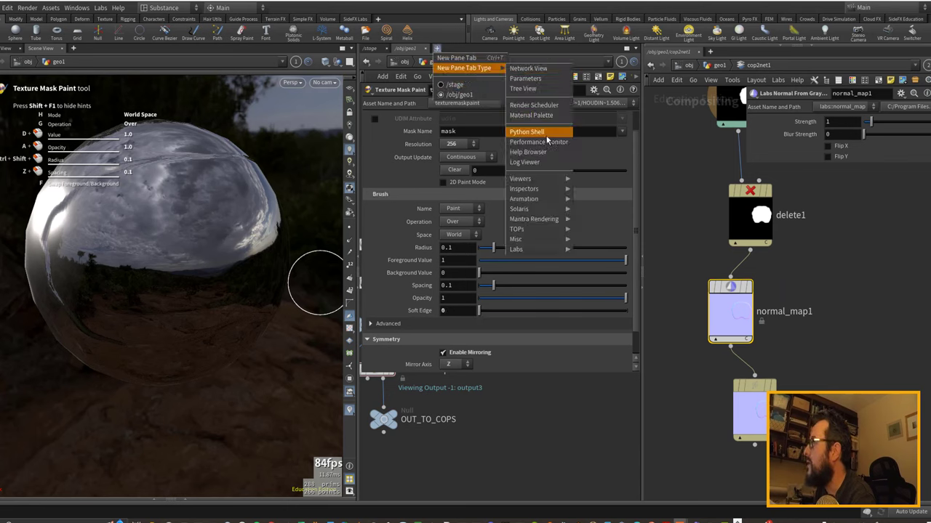
click(549, 142)
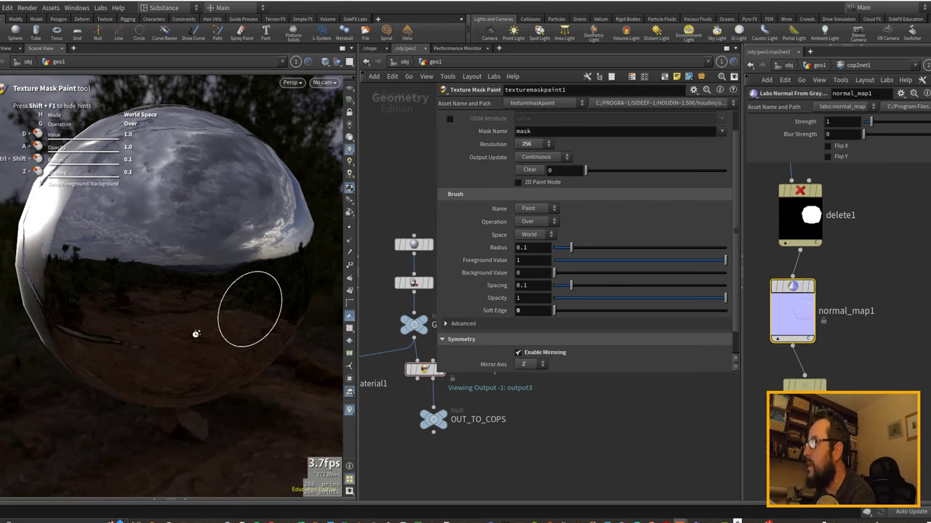
Paint a hard-edged mirrored mask stroke across the lower sphere and narrow the parameter panel overlaying the geo1 network.
mouse_move(196, 334)
mouse_down()
mouse_move(143, 354)
mouse_move(82, 332)
mouse_move(85, 270)
mouse_up()
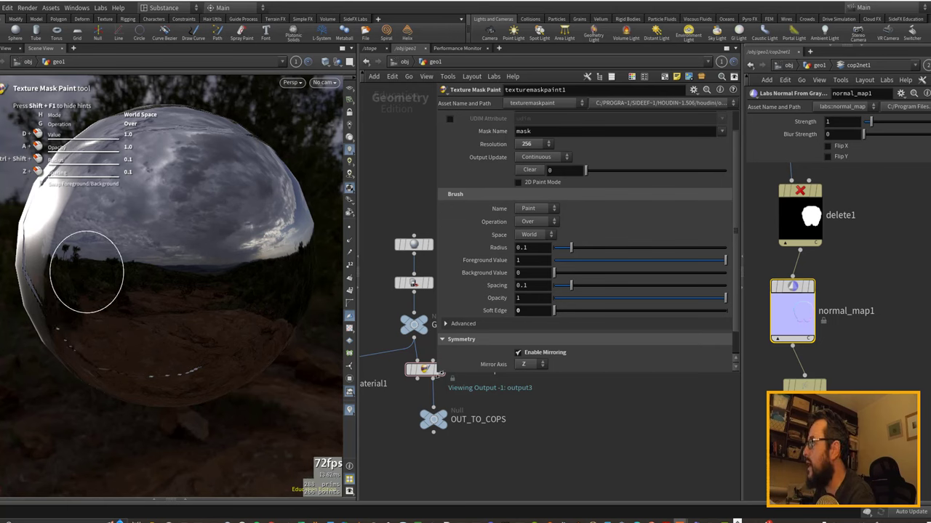
mouse_move(439, 375)
drag(440, 373, 514, 386)
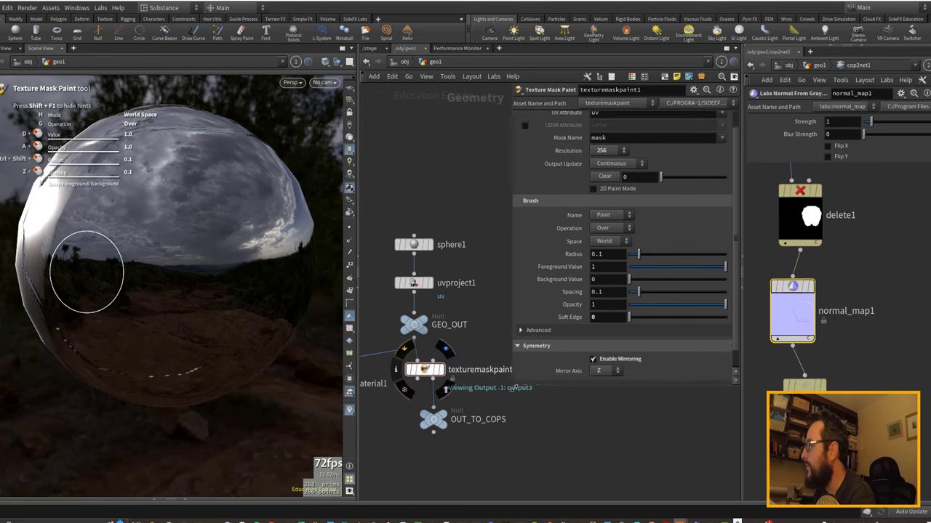
Insert a Null node between texturemaskpaint1 and OUT_TO_COPS.
middle_drag(478, 417, 455, 312)
drag(424, 329, 424, 345)
mouse_move(408, 272)
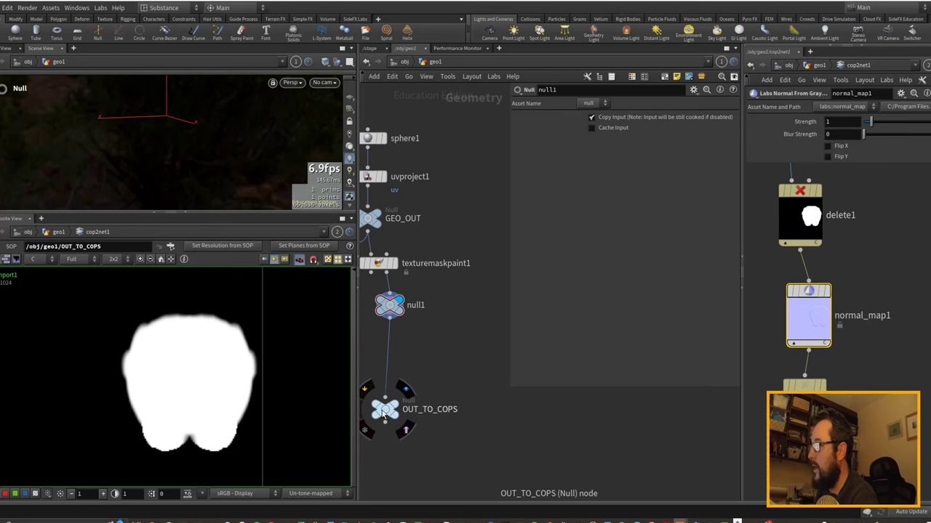
Move normal_map1 aside in cop2net1 and wire delete1 directly into TO_SOPS.
drag(807, 313, 905, 302)
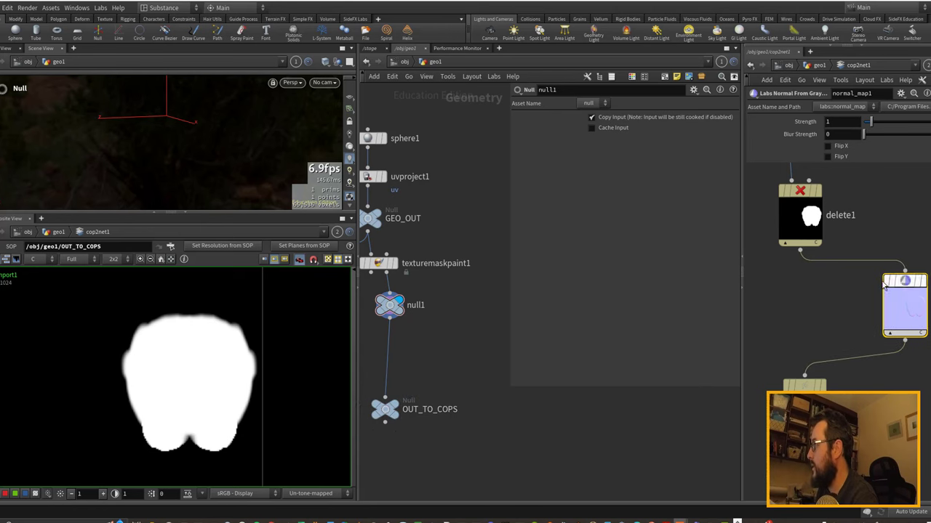
drag(804, 257, 805, 380)
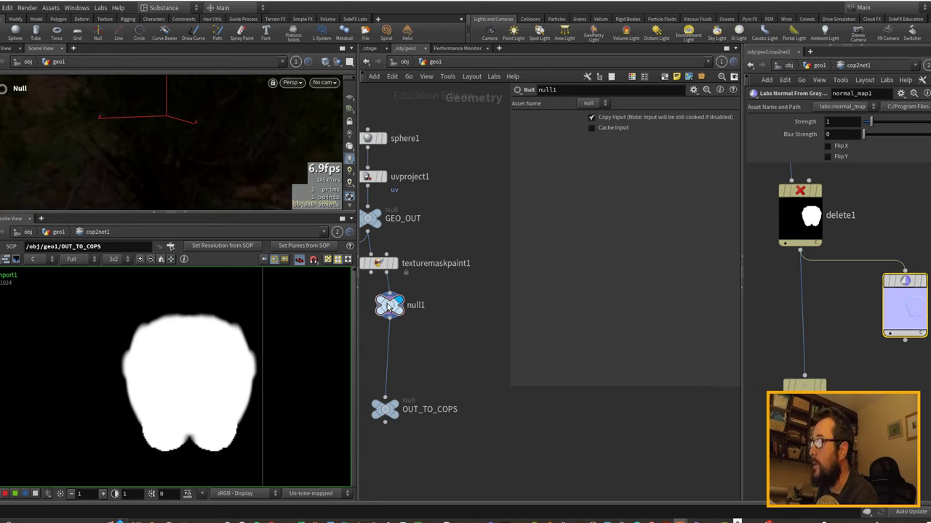
Add a Volume Analysis node, connect null1 to its input and set its display flag.
mouse_move(387, 305)
middle_drag(390, 308, 409, 355)
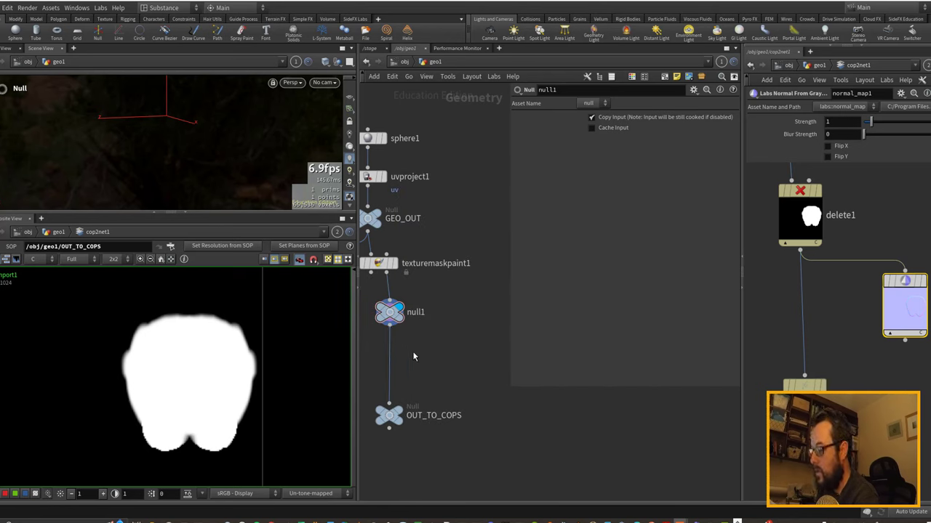
key(Tab)
text(volum)
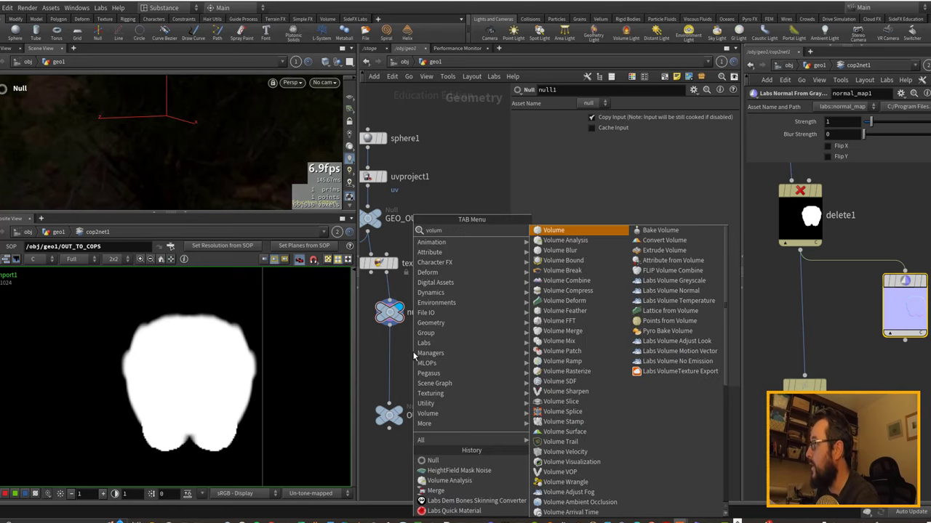
key(Down)
key(Return)
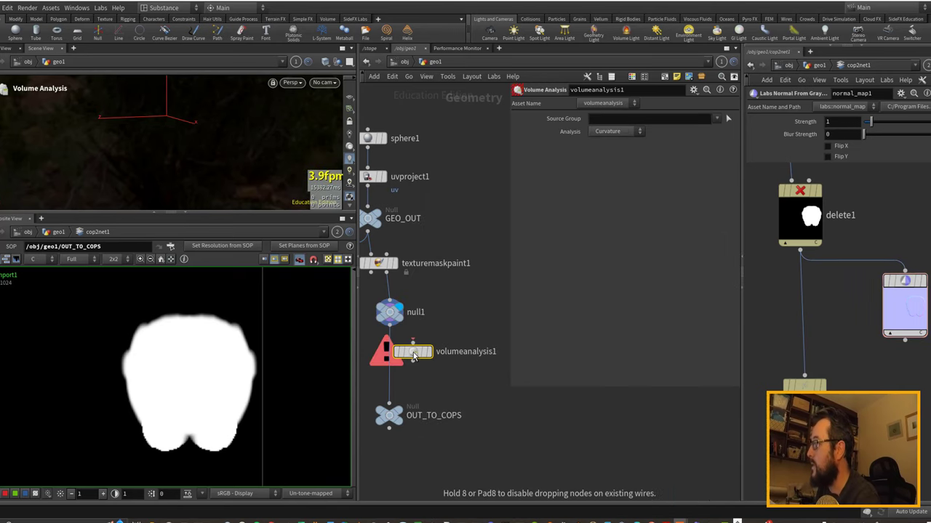
click(438, 365)
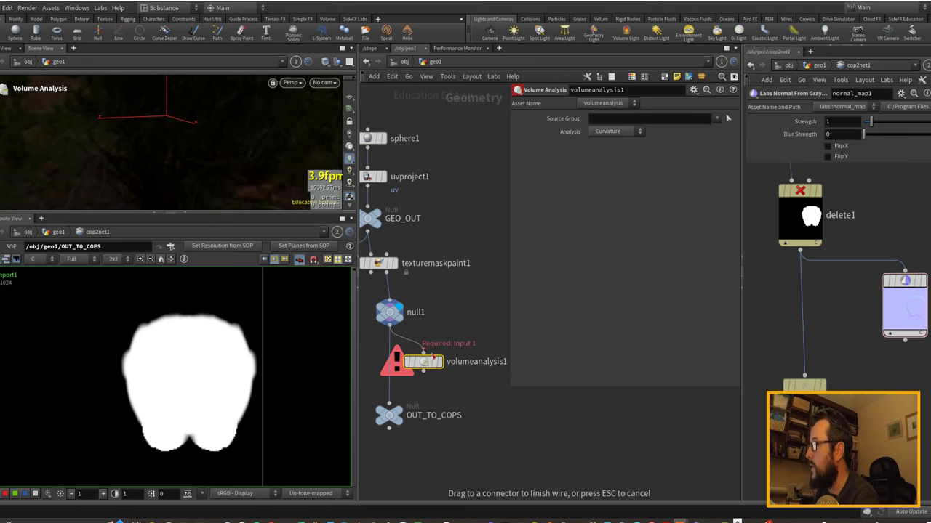
click(442, 340)
Set volumeanalysis1's Analysis to Gradient and insert the node into the wire between null1 and OUT_TO_COPS.
click(615, 131)
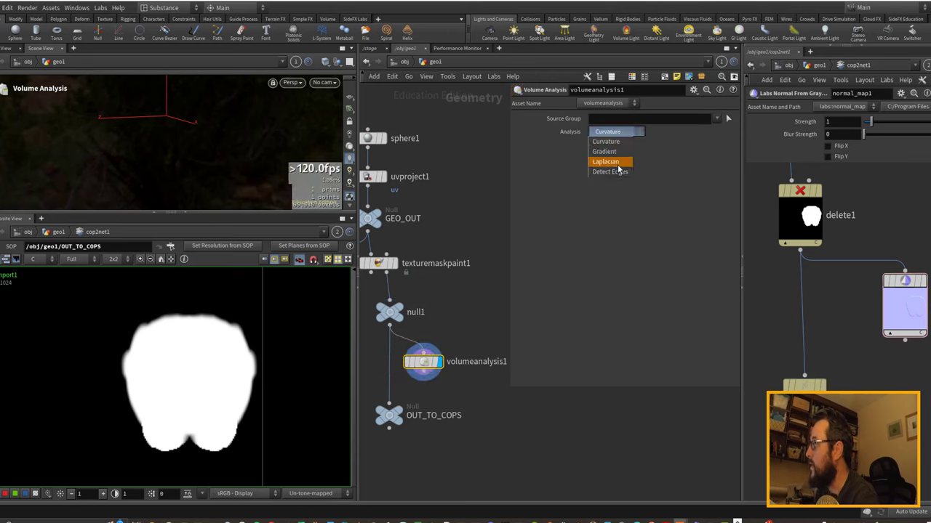
click(619, 152)
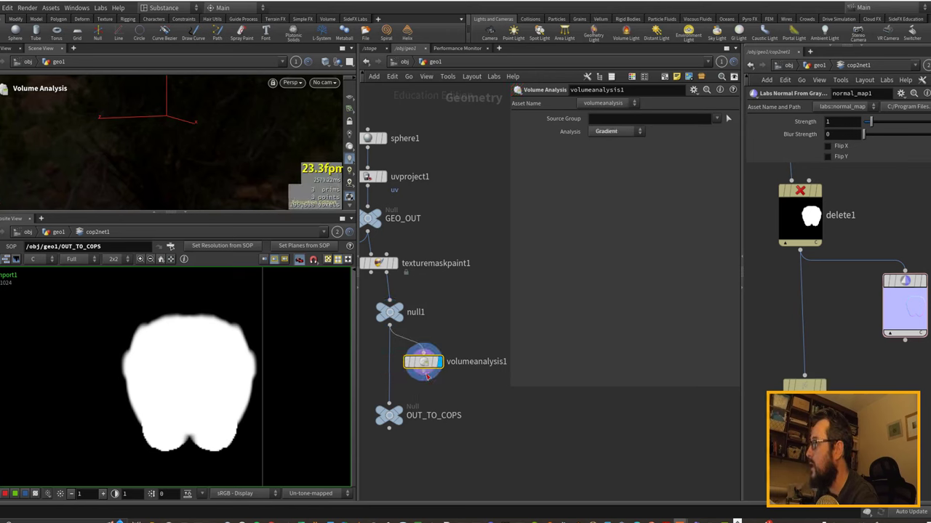
drag(426, 373, 383, 370)
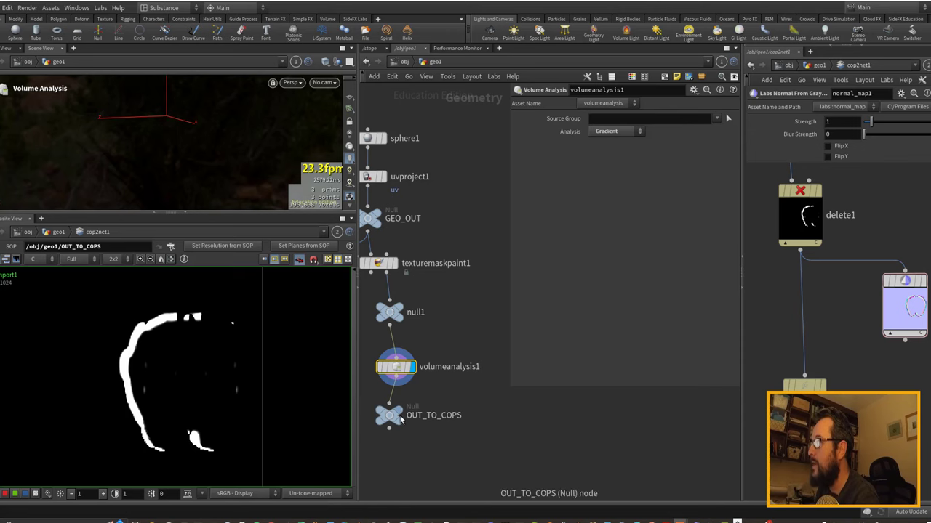
drag(392, 421, 396, 431)
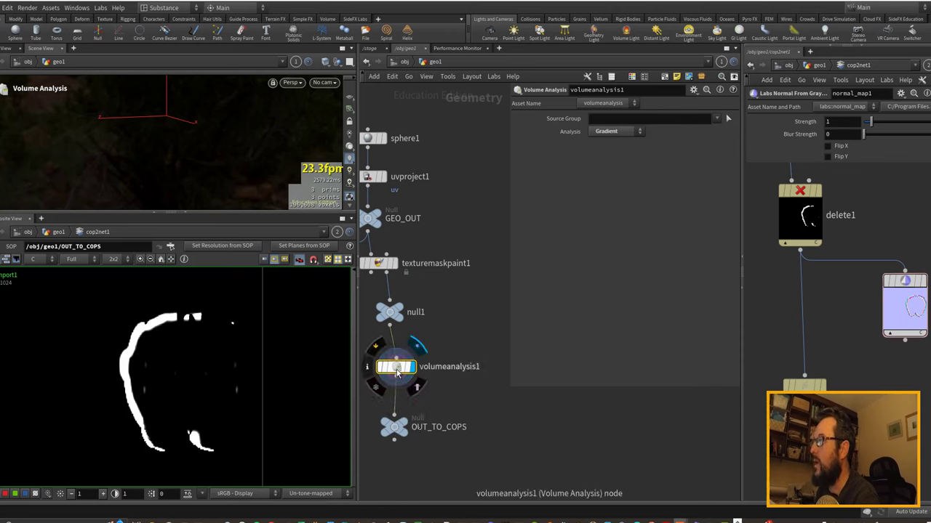
Move volumeanalysis1 slightly aside, review quickmaterial1's Normal Texture settings, and reselect the volumeanalysis1 node.
drag(395, 369, 419, 372)
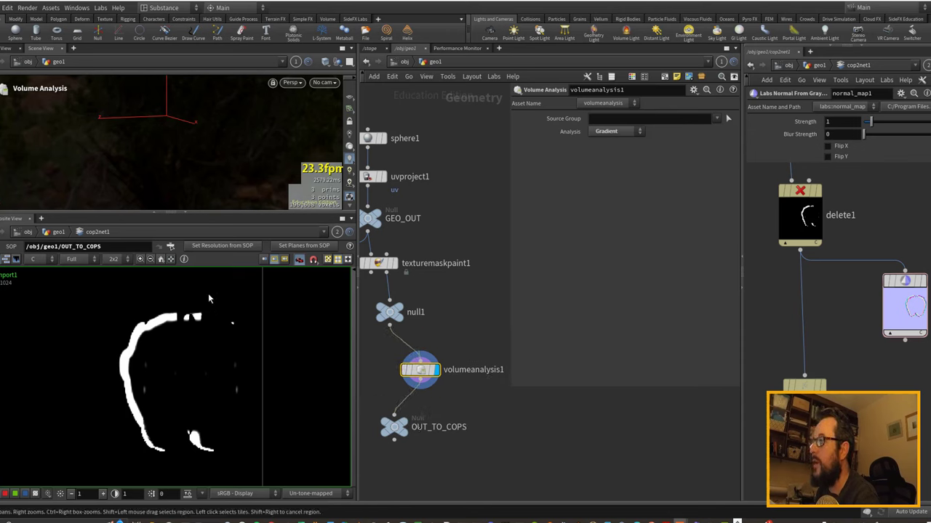
middle_drag(399, 383, 527, 427)
click(397, 322)
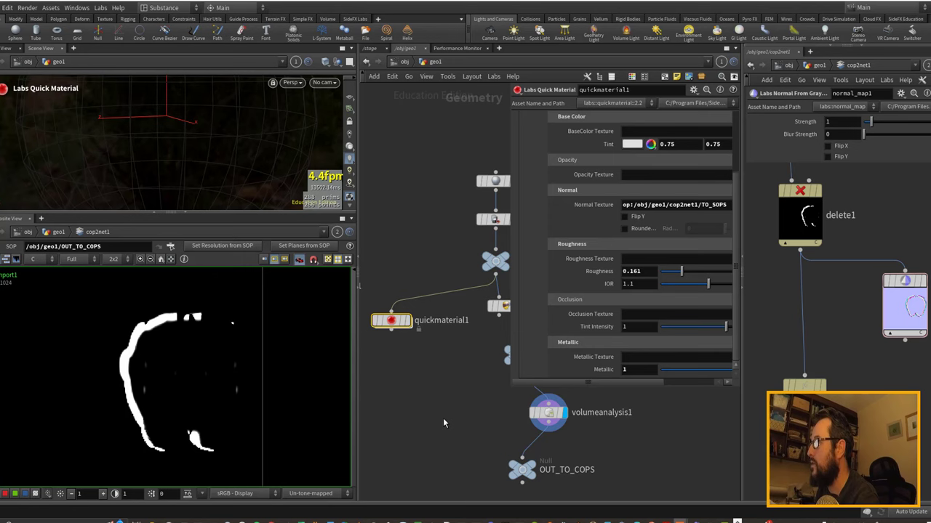
middle_drag(440, 413, 407, 381)
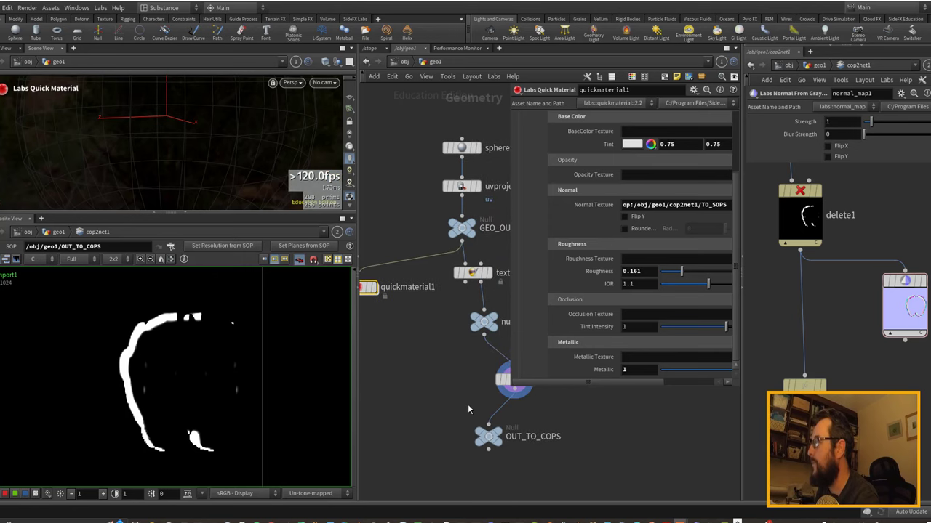
middle_drag(468, 409, 425, 392)
click(445, 368)
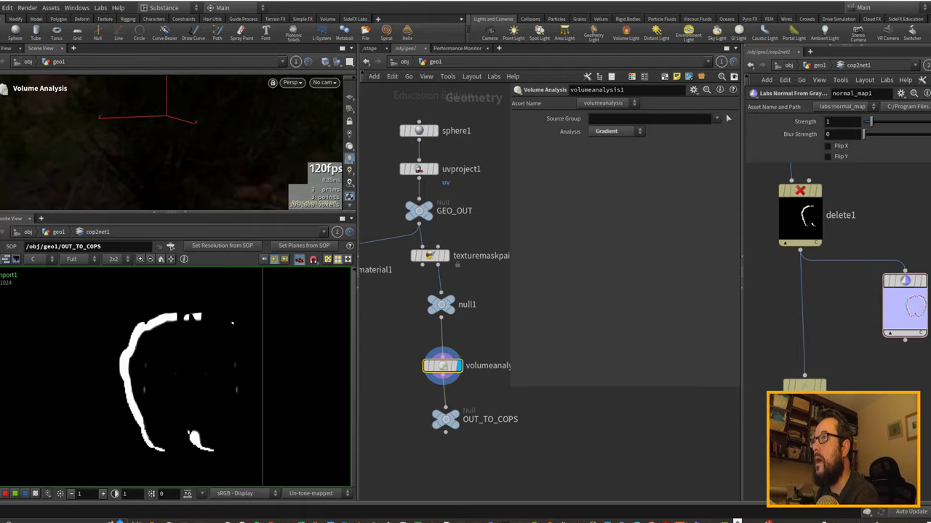
Switch to the web browser, read SideFX's Heightfield Normal Map tutorial page and open its linked blog post in a separate tab.
click(272, 521)
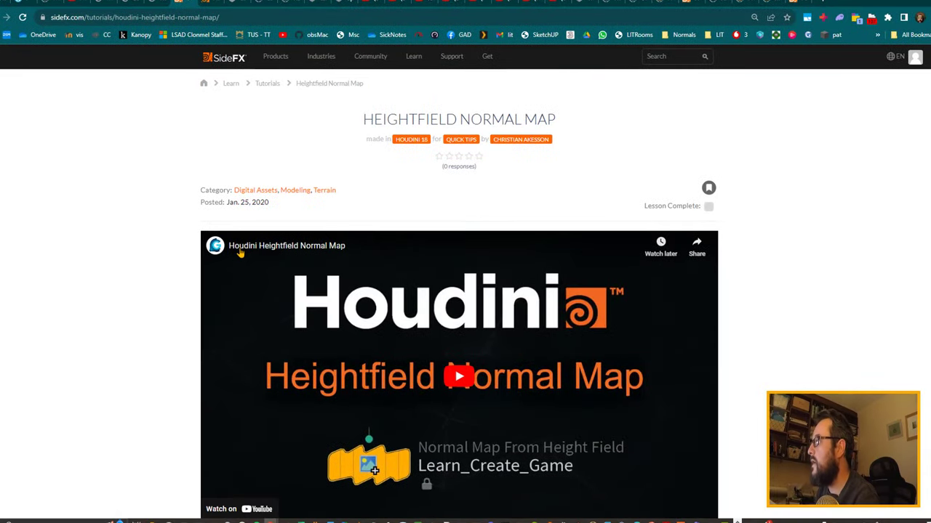
scroll(366, 207, down, 2)
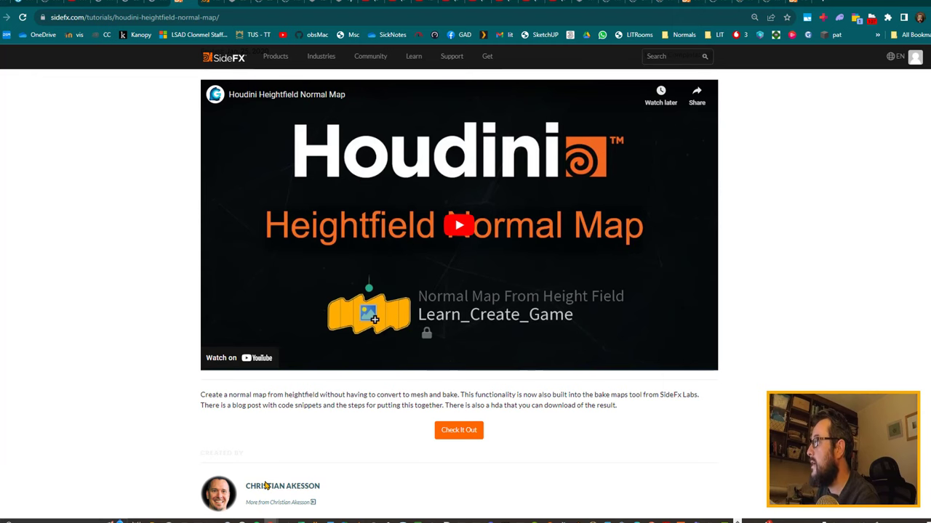
scroll(515, 389, up, 1)
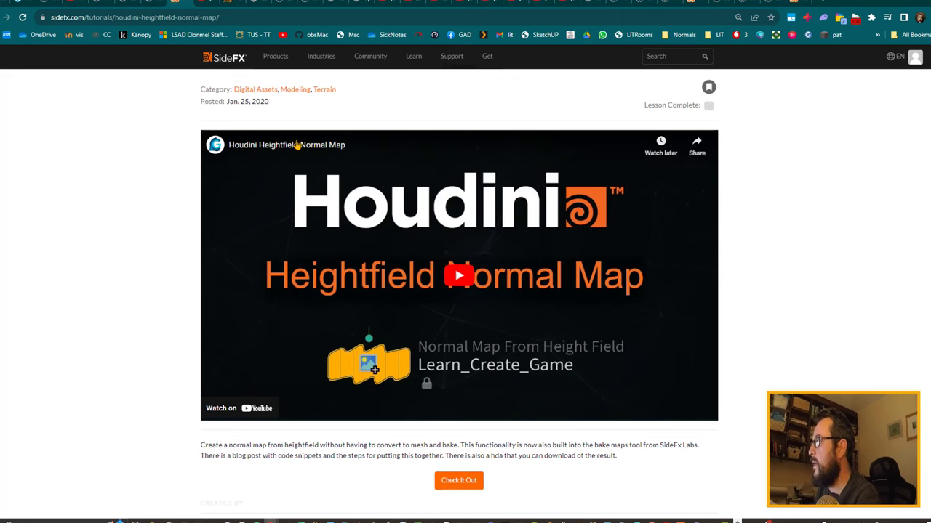
scroll(294, 301, down, 3)
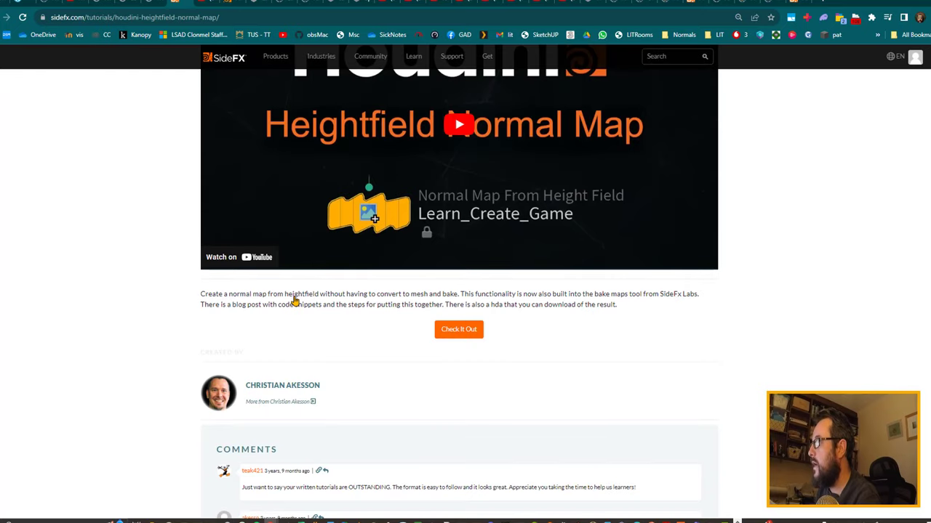
scroll(499, 322, down, 3)
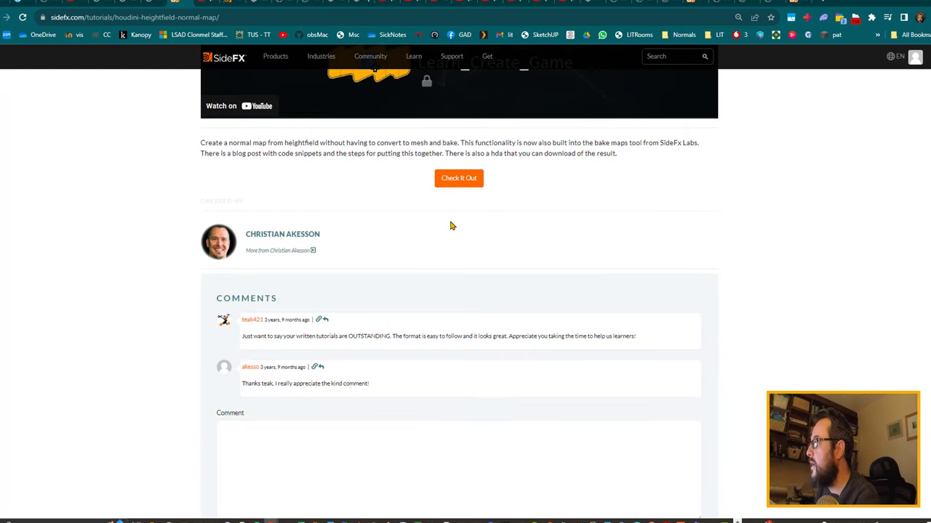
middle_click(453, 182)
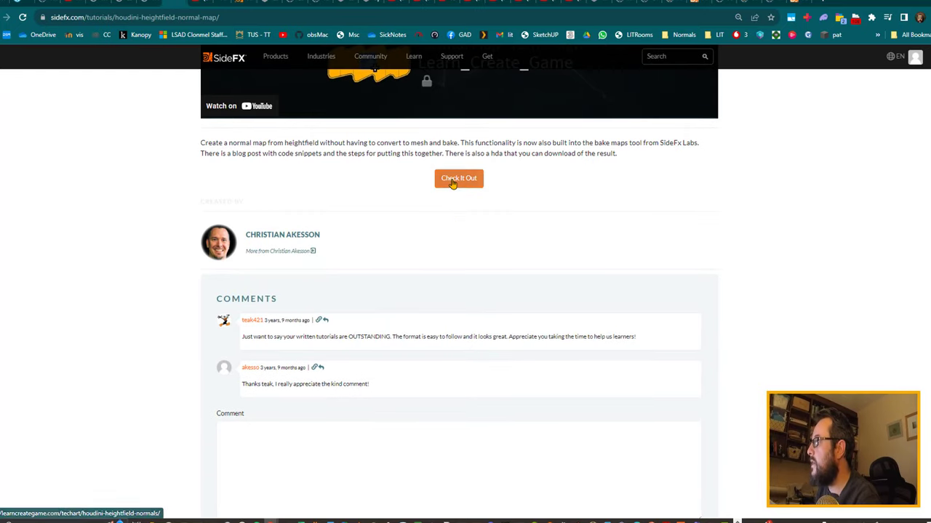
Skim the Learn Create Game article on Houdini heightfield normal maps, including its digital asset instructions.
click(225, 2)
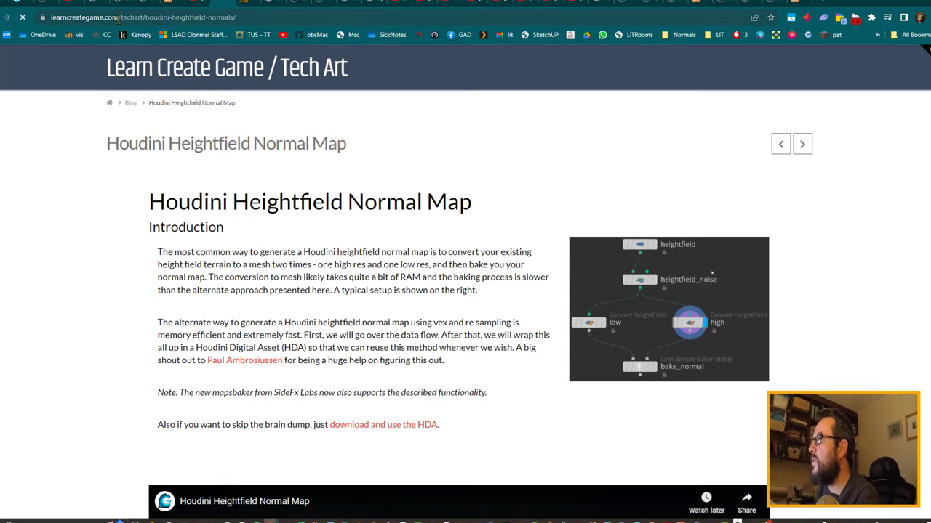
scroll(317, 235, down, 1)
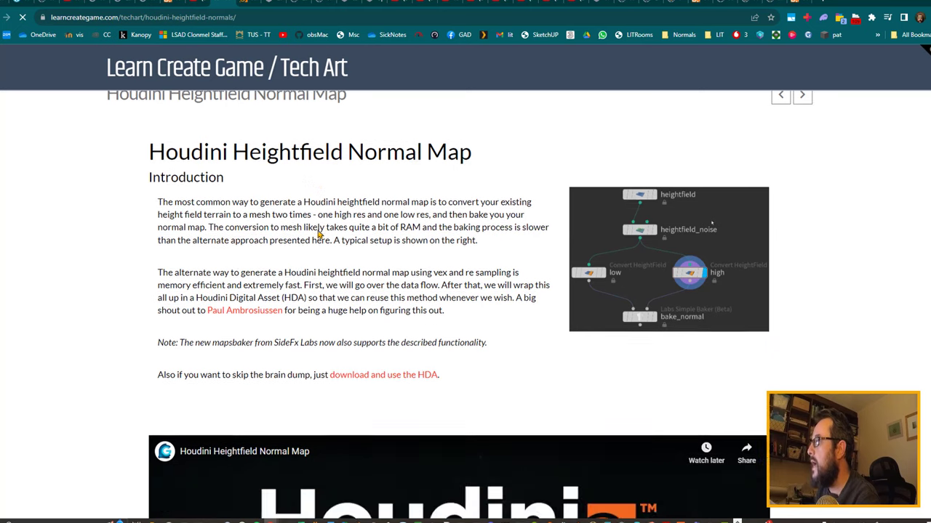
scroll(487, 373, down, 10)
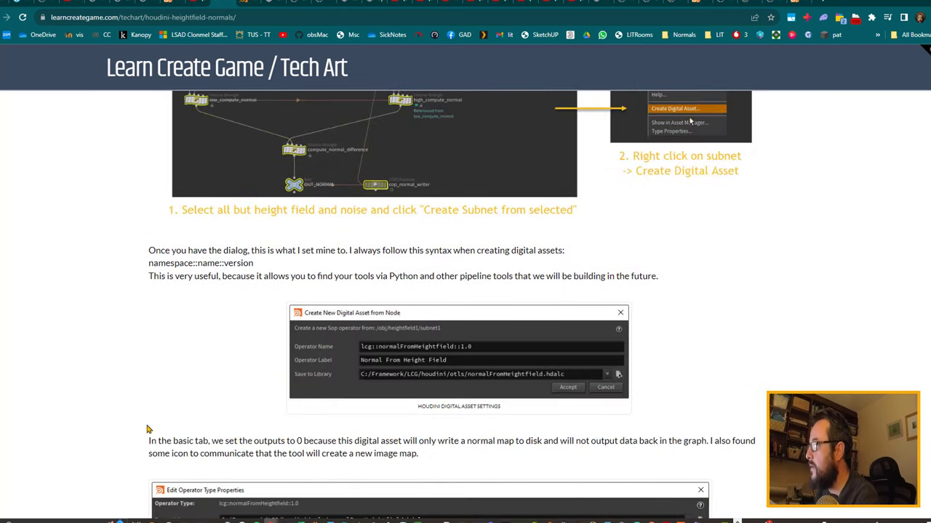
scroll(148, 427, down, 16)
scroll(150, 418, up, 20)
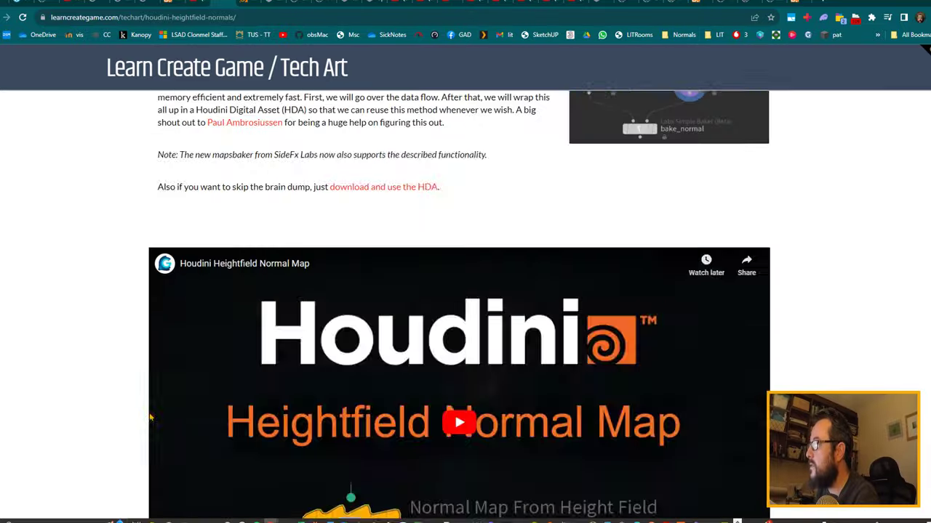
scroll(150, 416, up, 5)
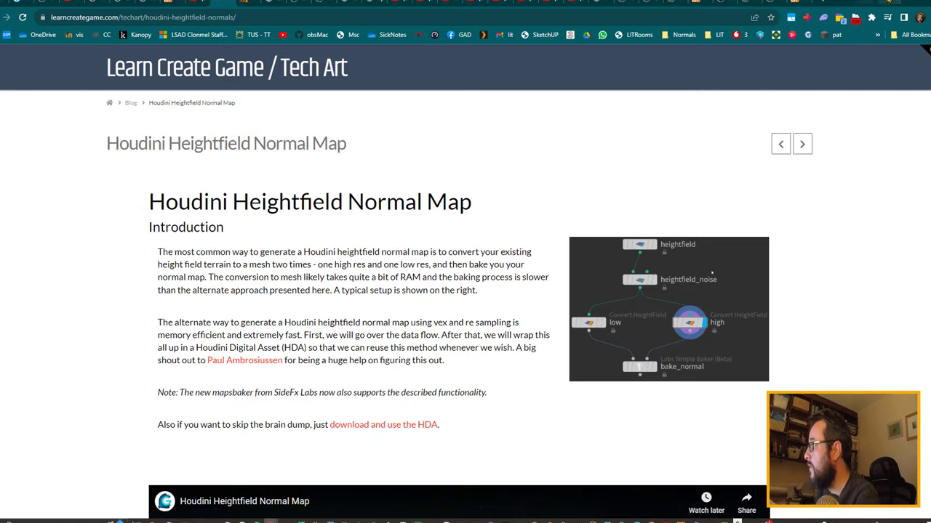
Switch back to Houdini and delete the volumeanalysis1 node between null1 and OUT_TO_COPS.
click(889, 2)
key(Delete)
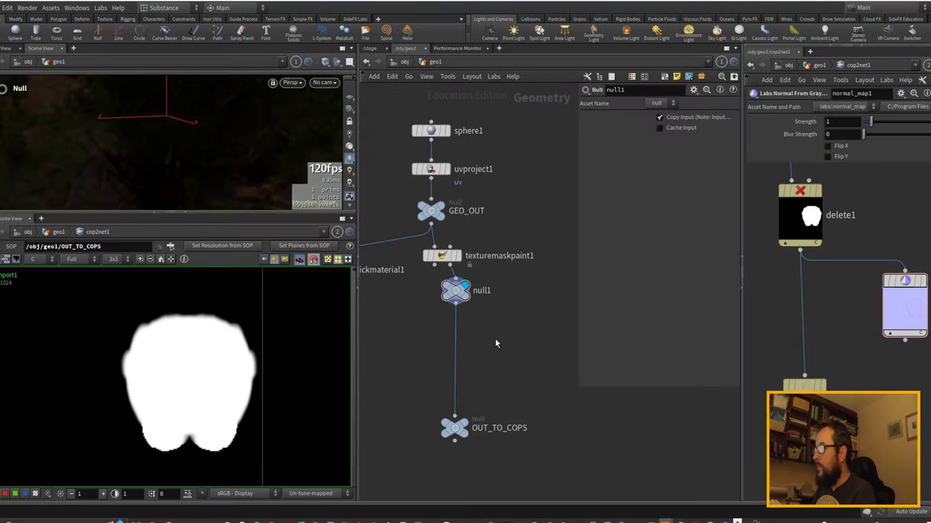
Import the Normal Map From Height Field digital asset from the D:/MyHips/PaintingNormals folder.
click(1, 7)
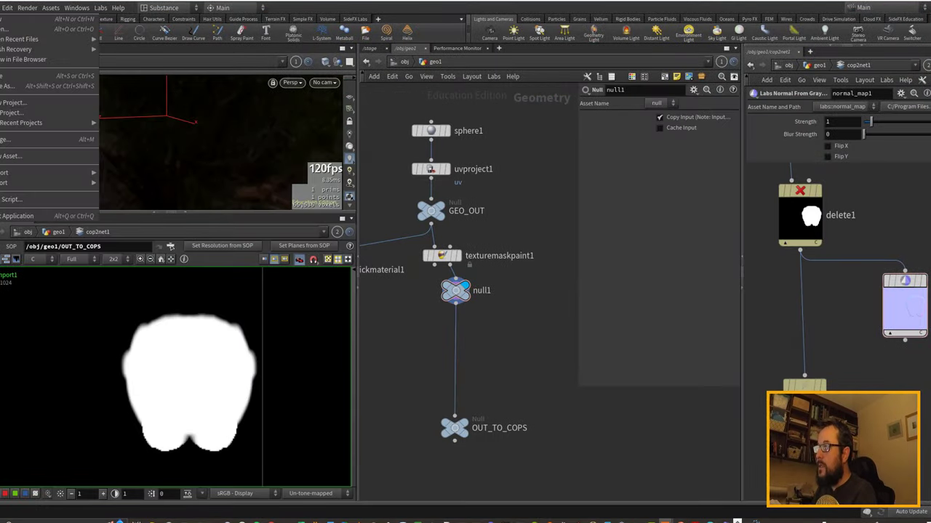
mouse_move(20, 175)
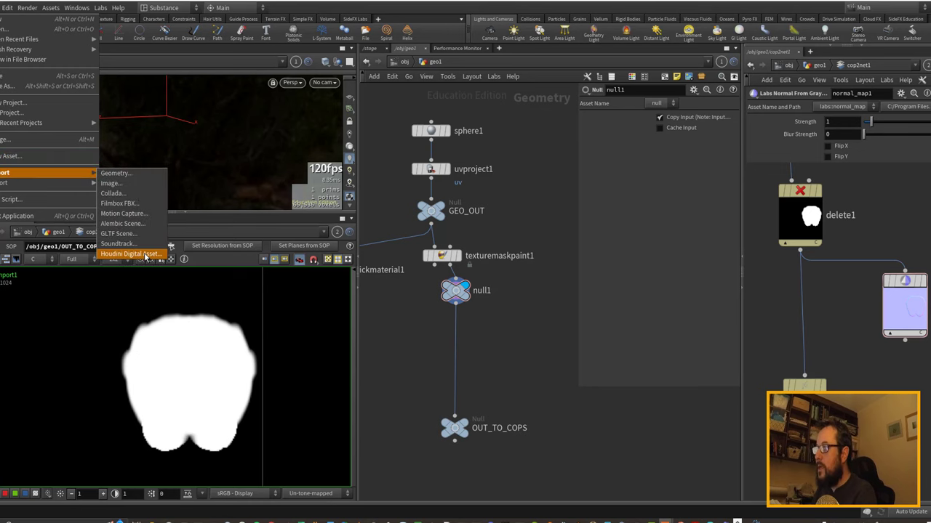
click(138, 254)
click(210, 194)
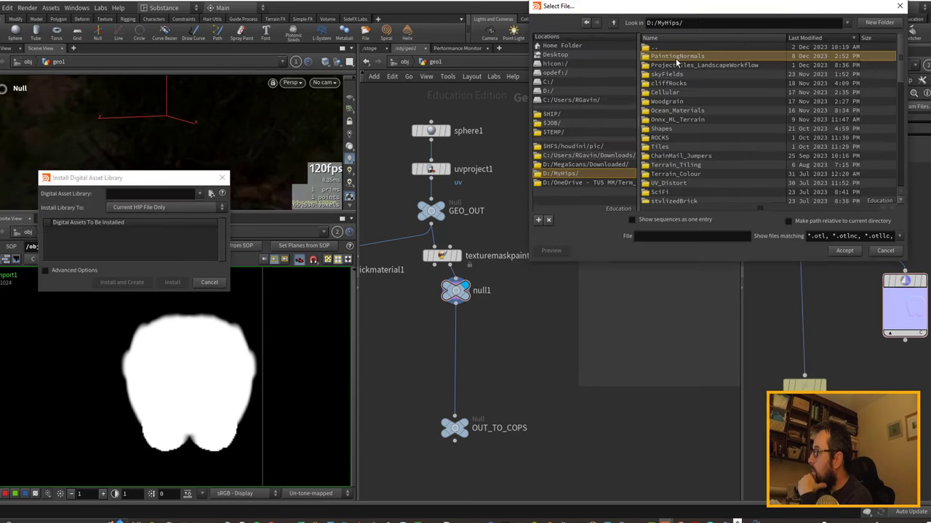
double_click(676, 57)
double_click(675, 59)
click(698, 56)
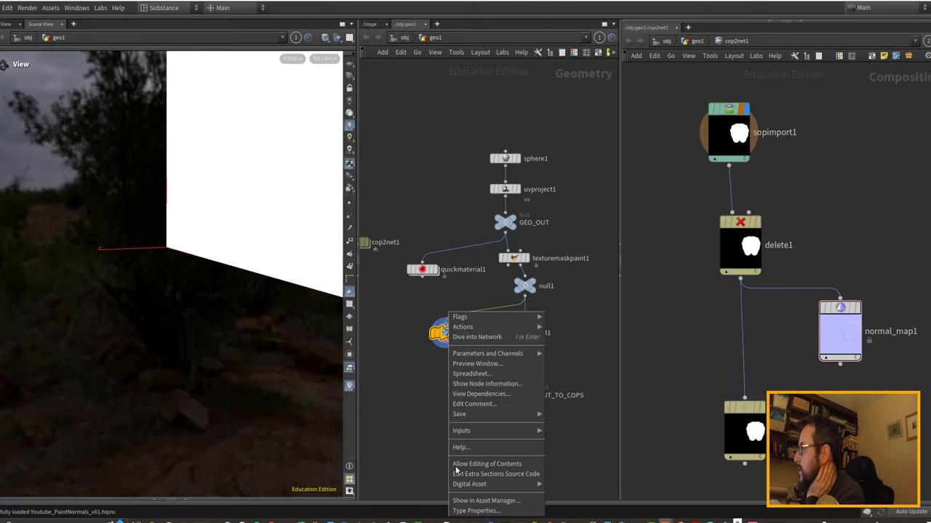
Allow editing of normalMapFromHeightfield1's contents, go inside its network and widen the network pane.
click(487, 461)
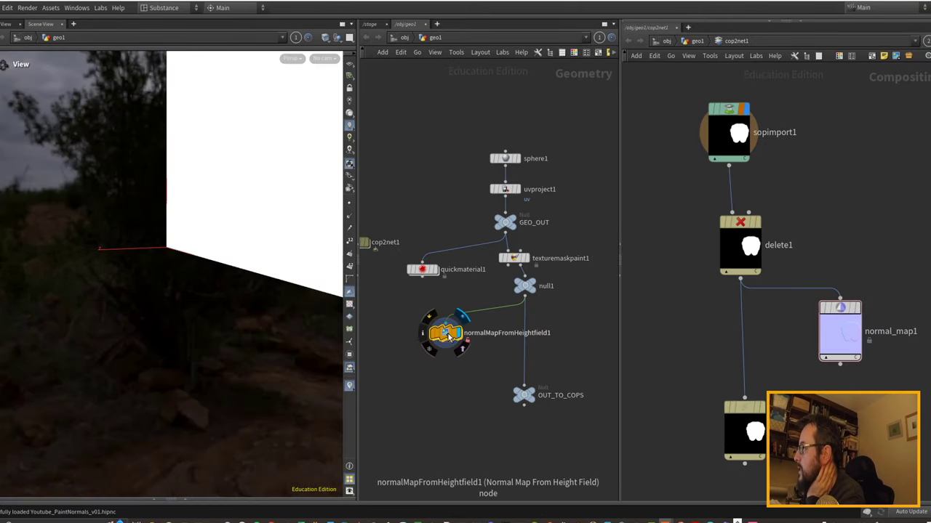
double_click(448, 334)
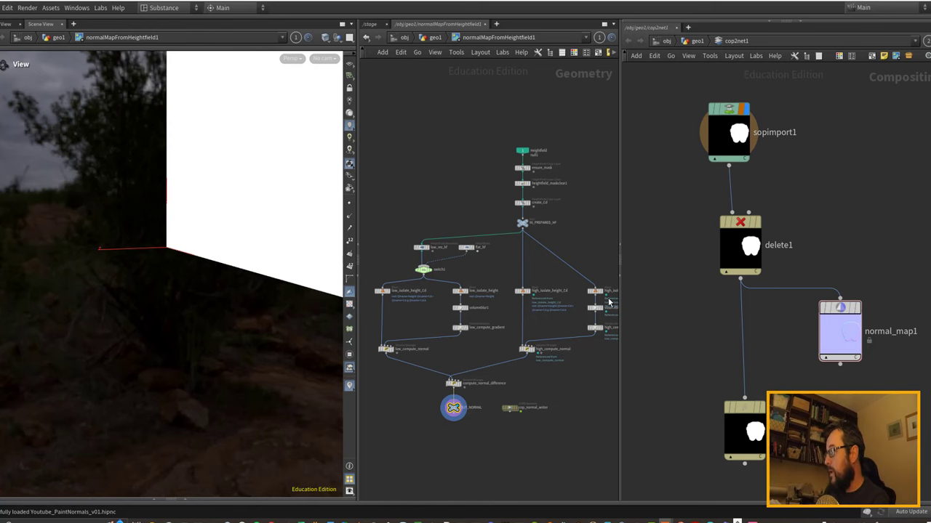
drag(620, 236, 750, 236)
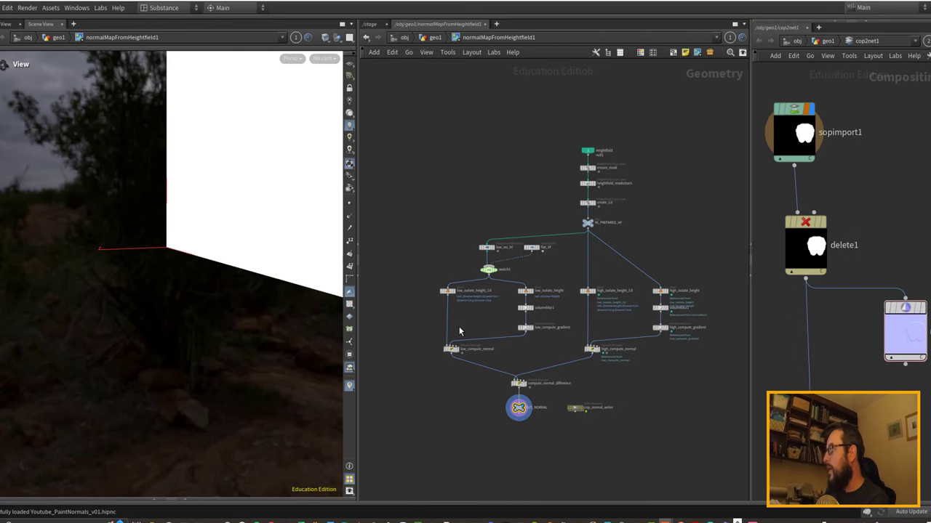
Examine the asset's node flow around create_Cd and the VEXpression code in low_compute_normal.
scroll(460, 332, up, 3)
middle_drag(610, 186, 565, 250)
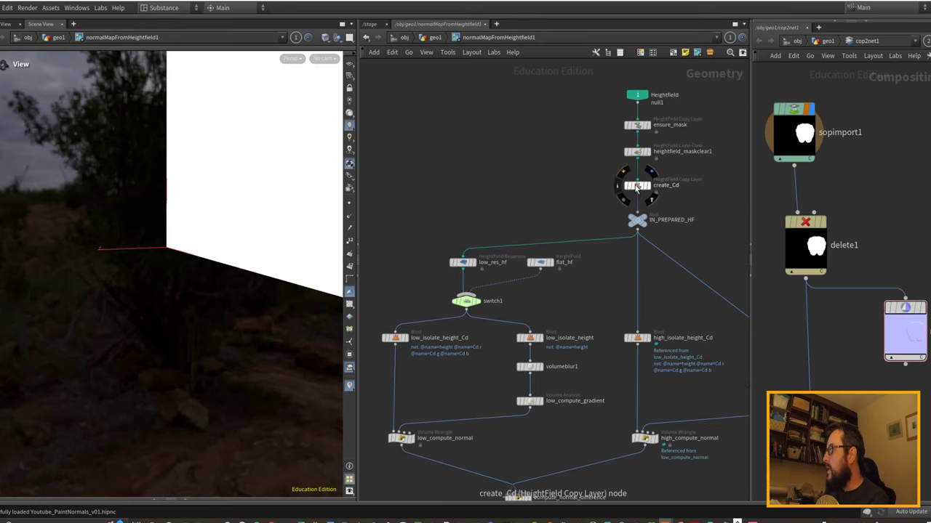
middle_click(637, 187)
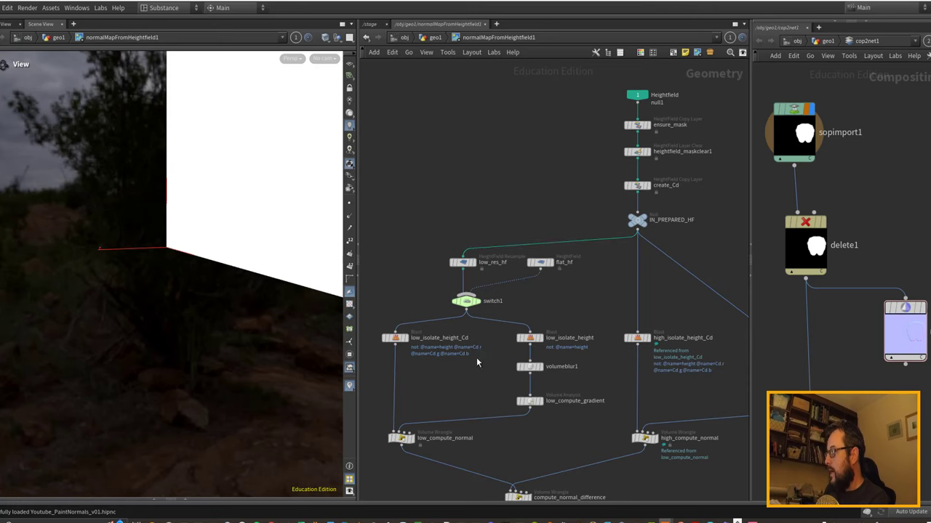
middle_drag(476, 358, 487, 275)
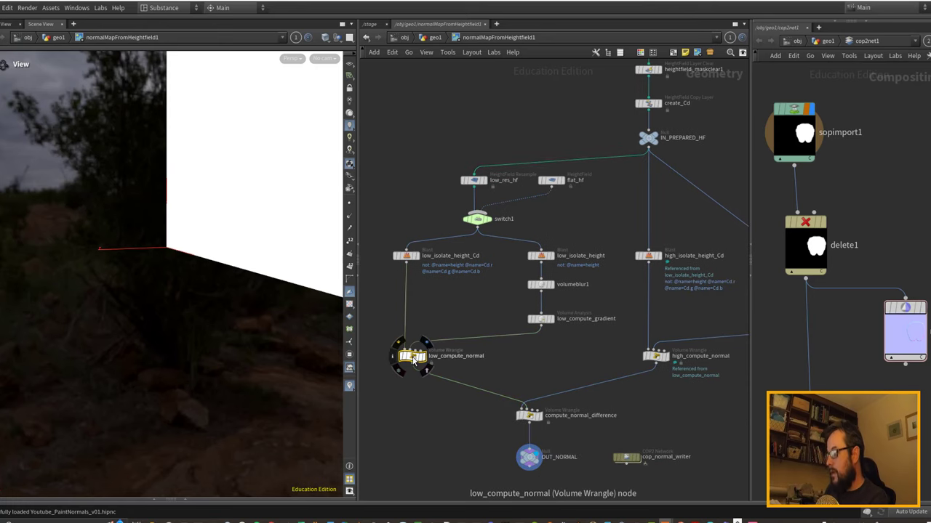
key(p)
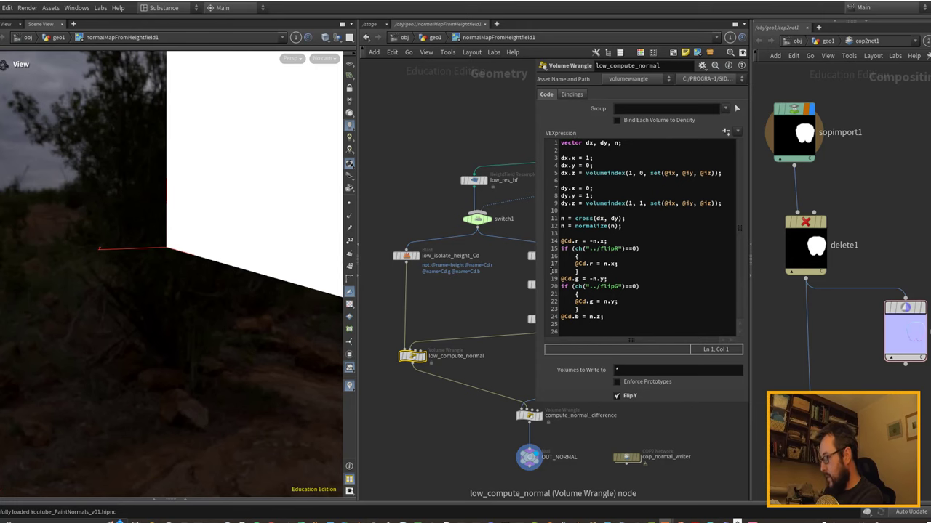
key(p)
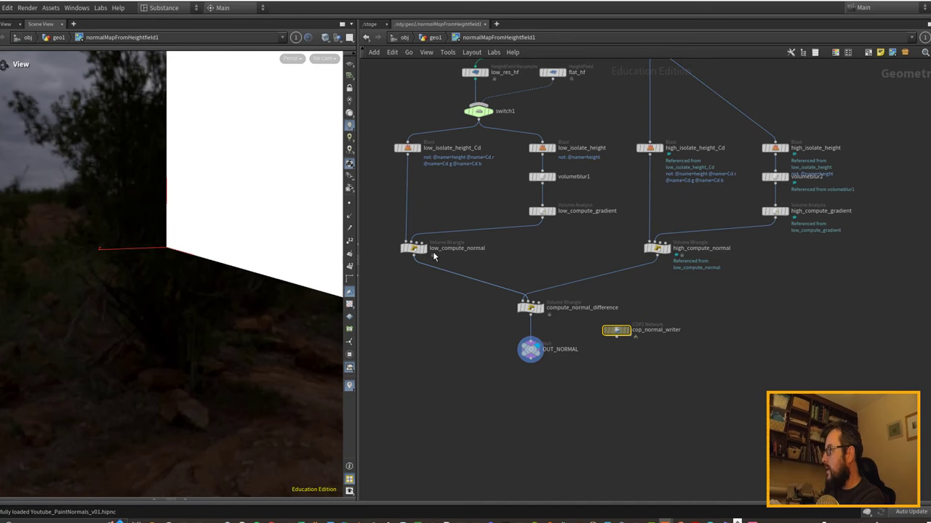
Examine the cop_normal_writer network with sopimport1 displayed and the Composite View pane reopened, and return to the normalMapFromHeightfield1 network.
double_click(615, 332)
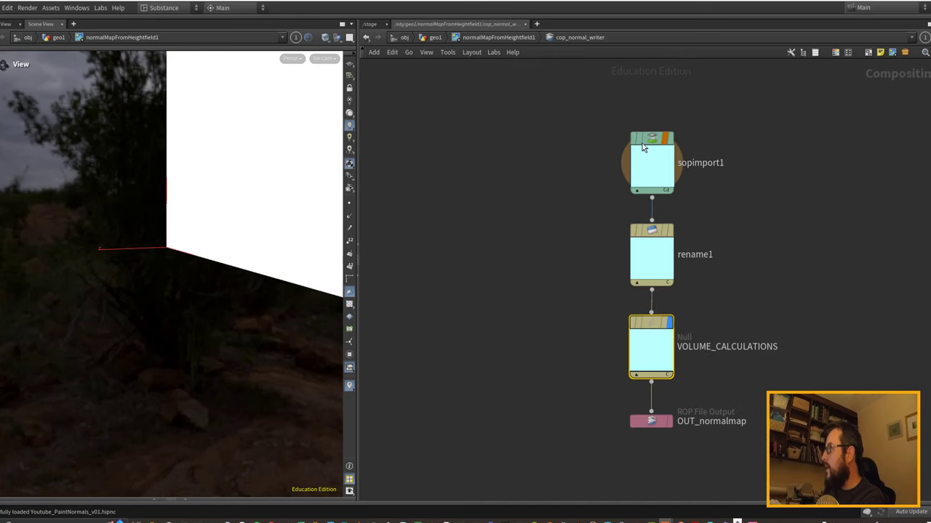
click(660, 148)
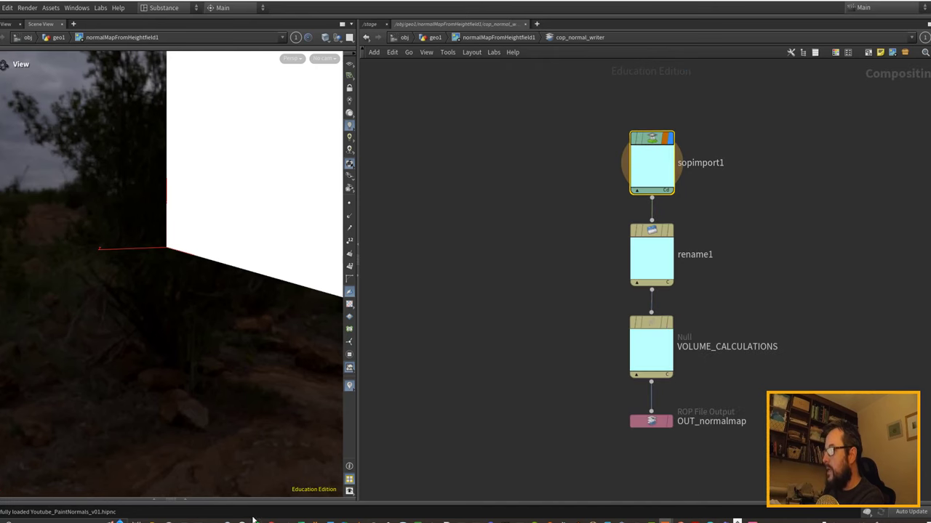
click(176, 499)
middle_drag(257, 265, 187, 329)
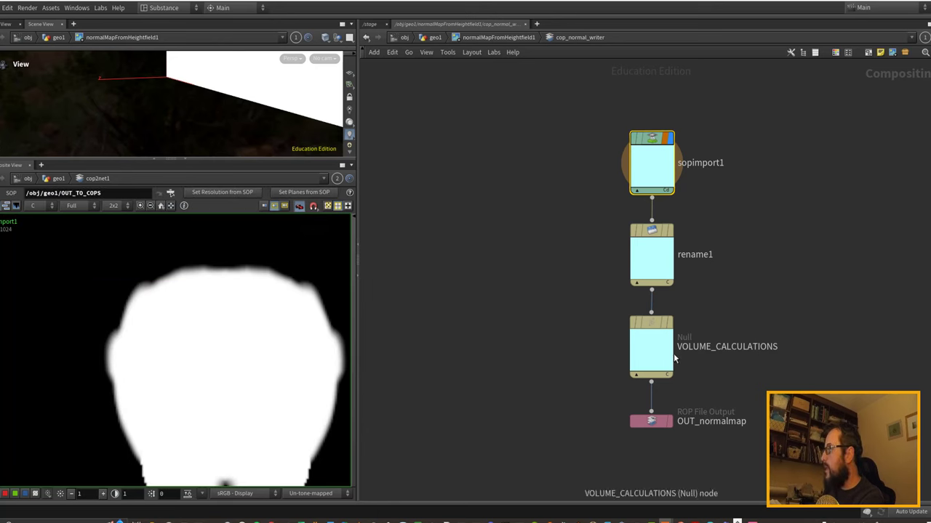
mouse_move(660, 365)
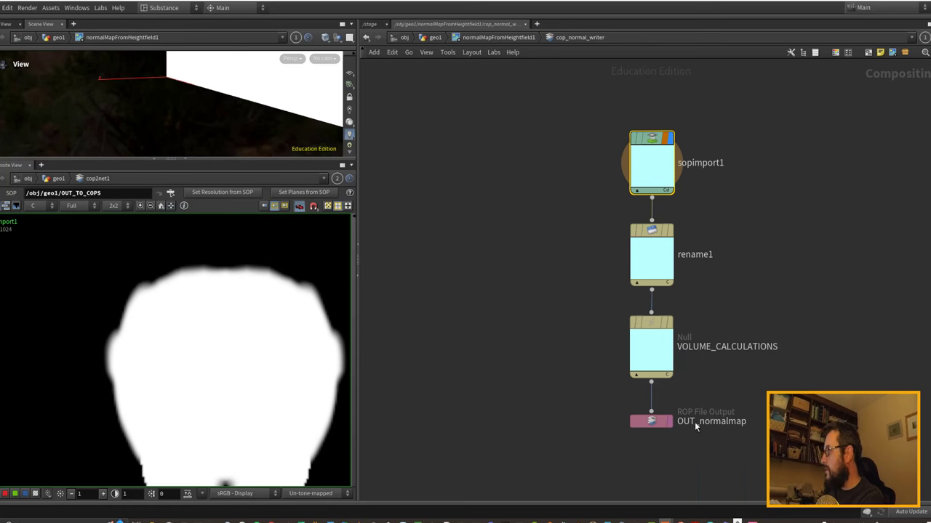
middle_drag(293, 320, 257, 293)
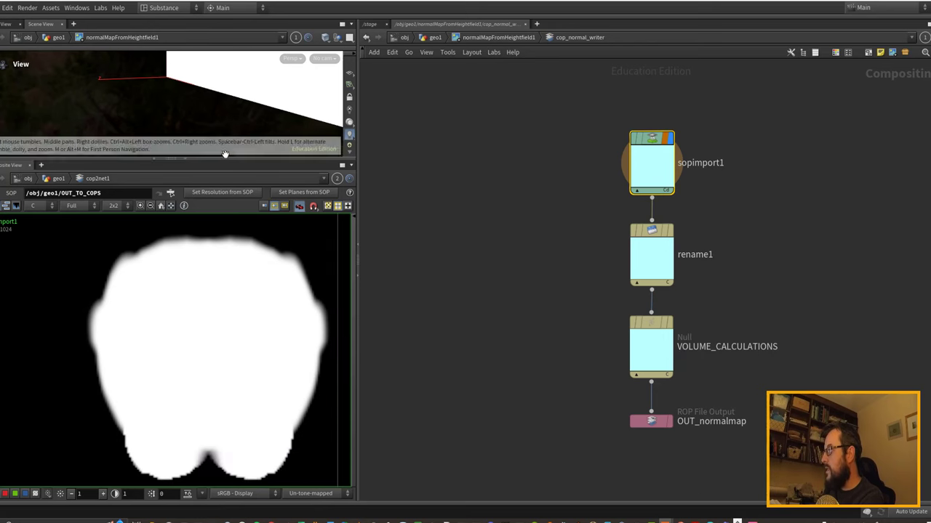
drag(228, 160, 228, 241)
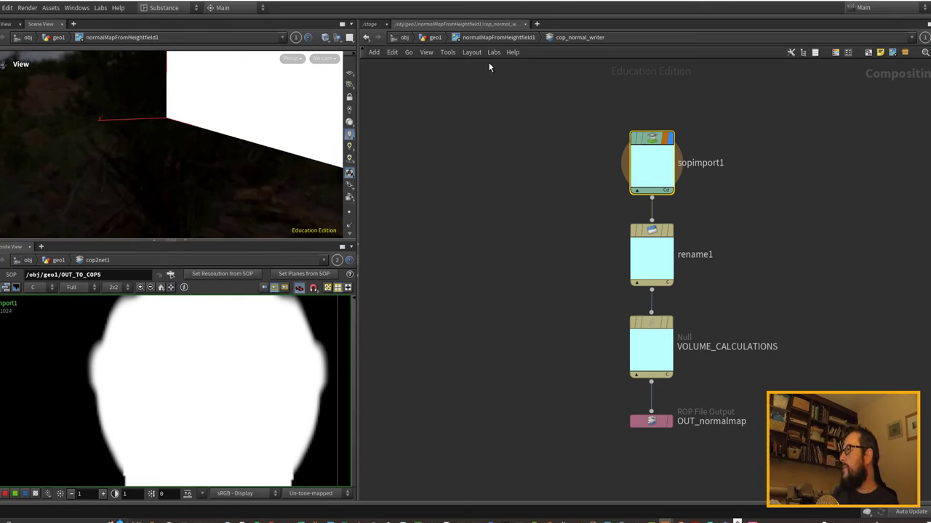
click(506, 38)
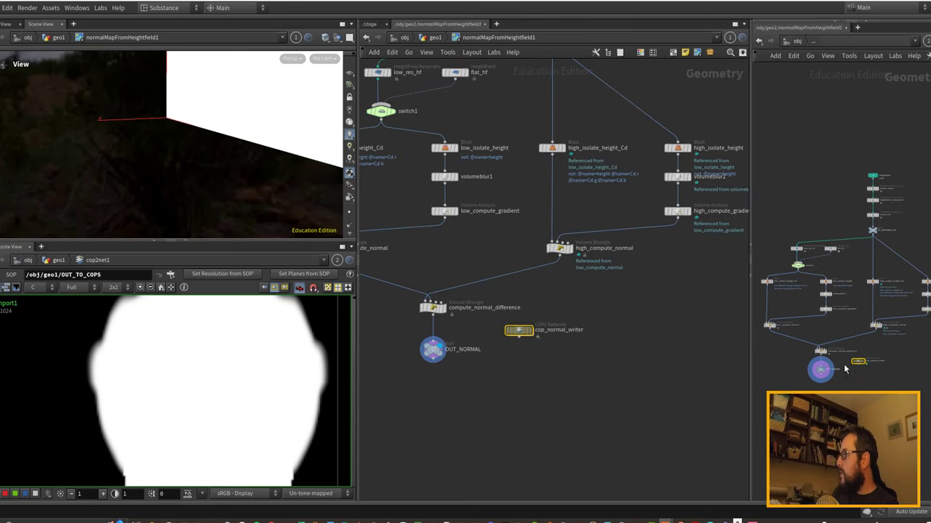
Open cop_normal_writer in the second network pane, widen that pane, and return the main network pane to geo1.
scroll(867, 366, up, 4)
double_click(858, 362)
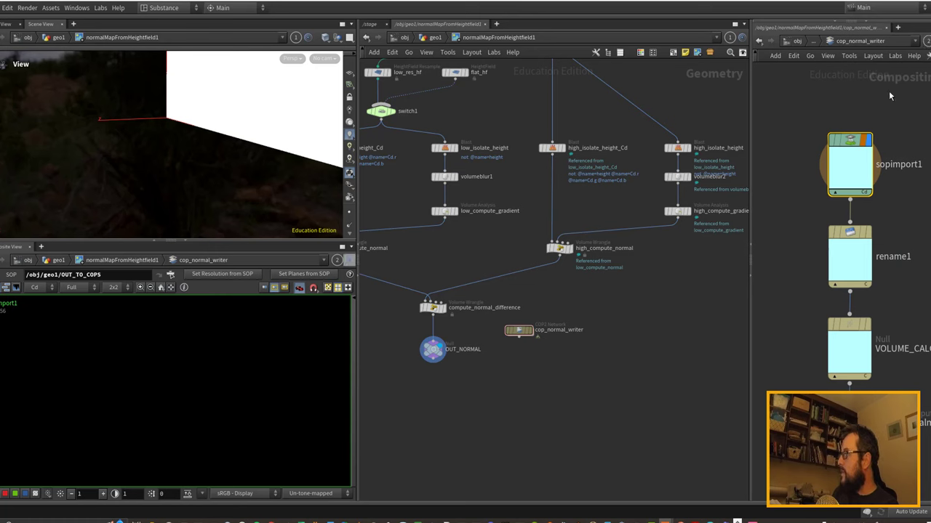
drag(750, 146, 653, 145)
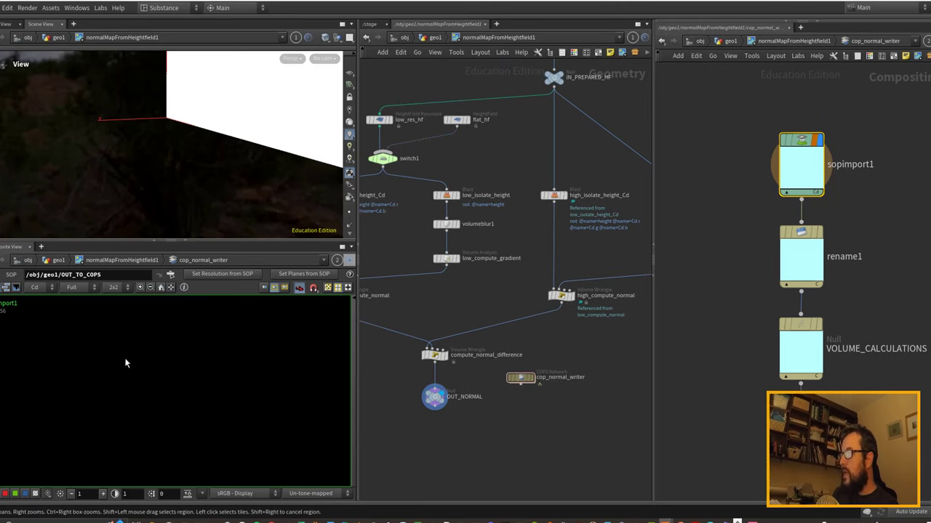
middle_drag(487, 175, 449, 374)
middle_drag(466, 230, 472, 158)
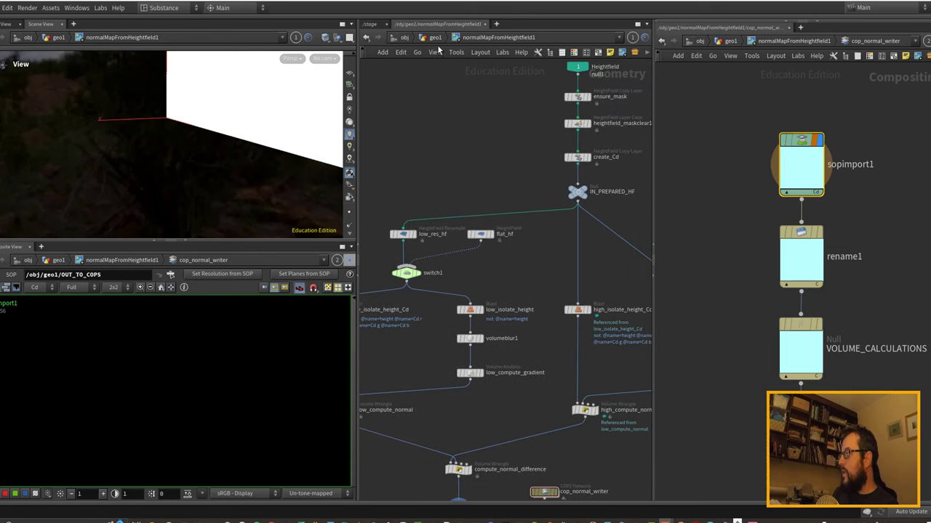
click(436, 37)
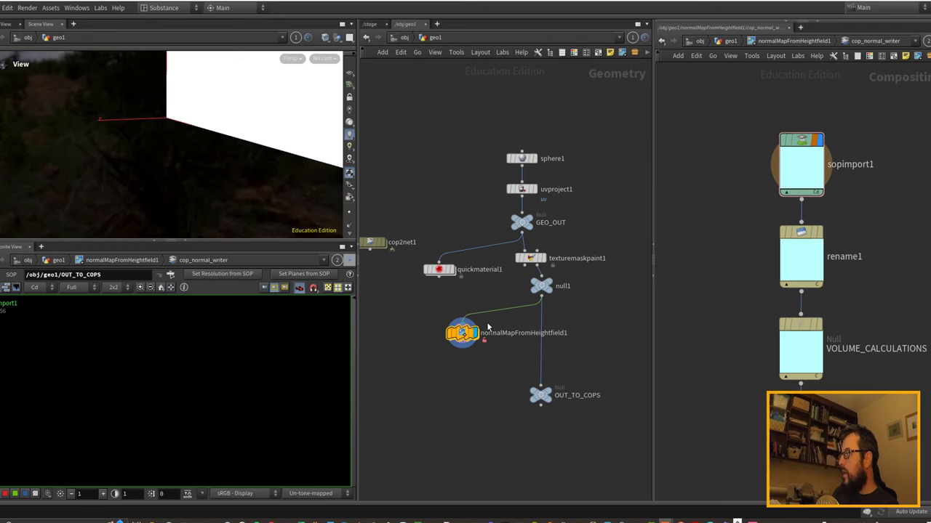
Insert a HeightField Copy Layer node between texturemaskpaint1 and null1.
click(542, 322)
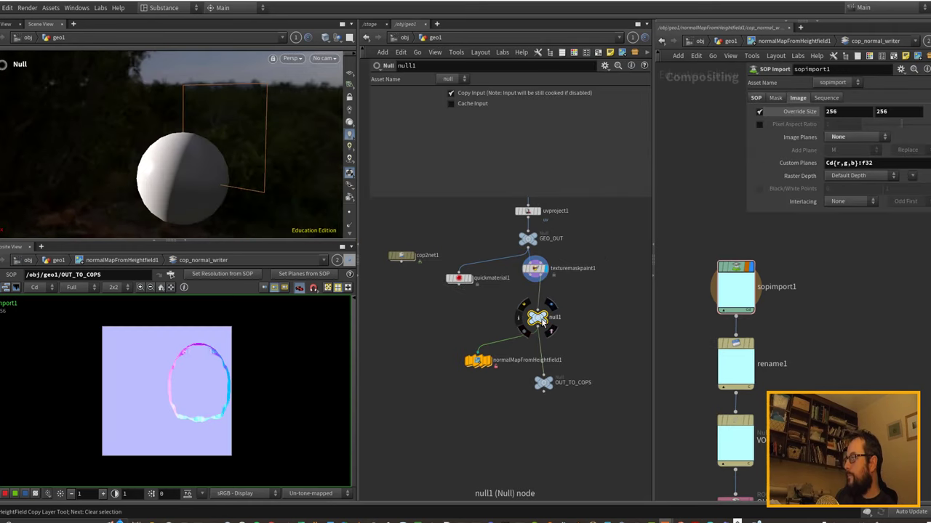
middle_click(539, 322)
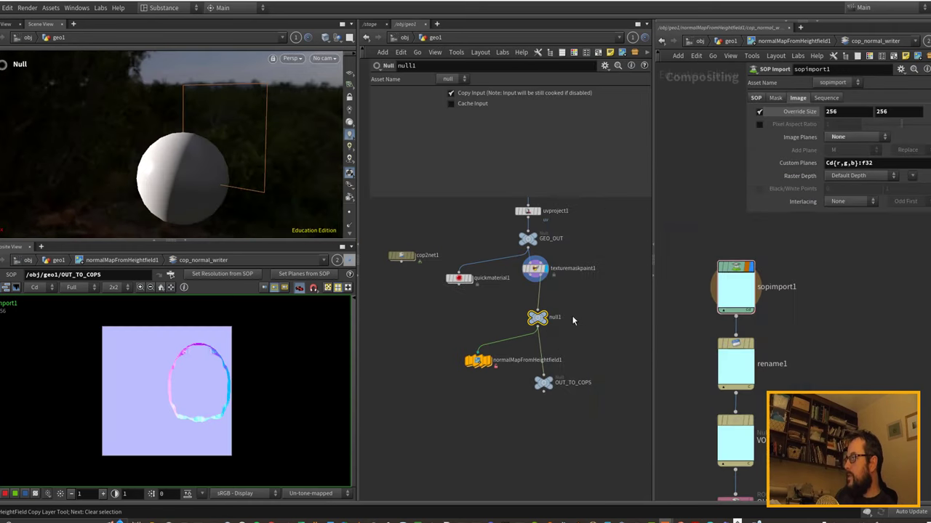
key(Tab)
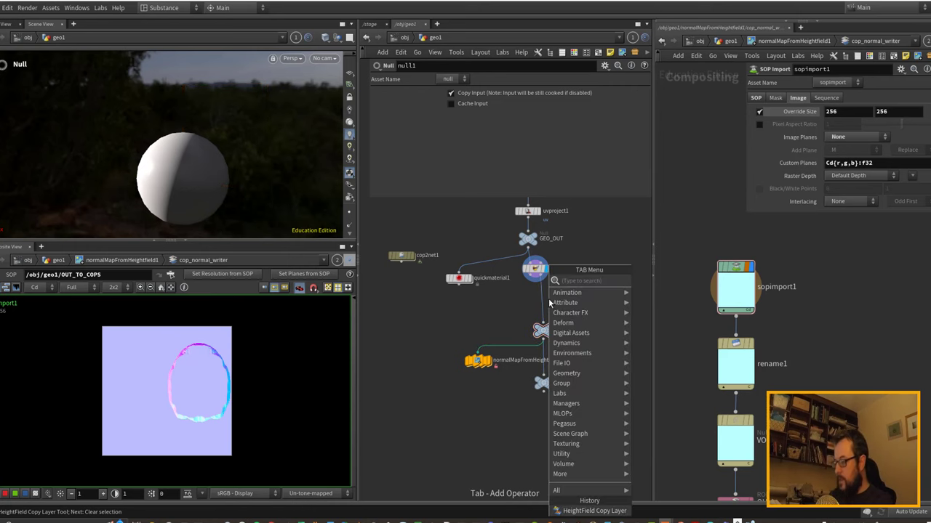
text(hfcopy)
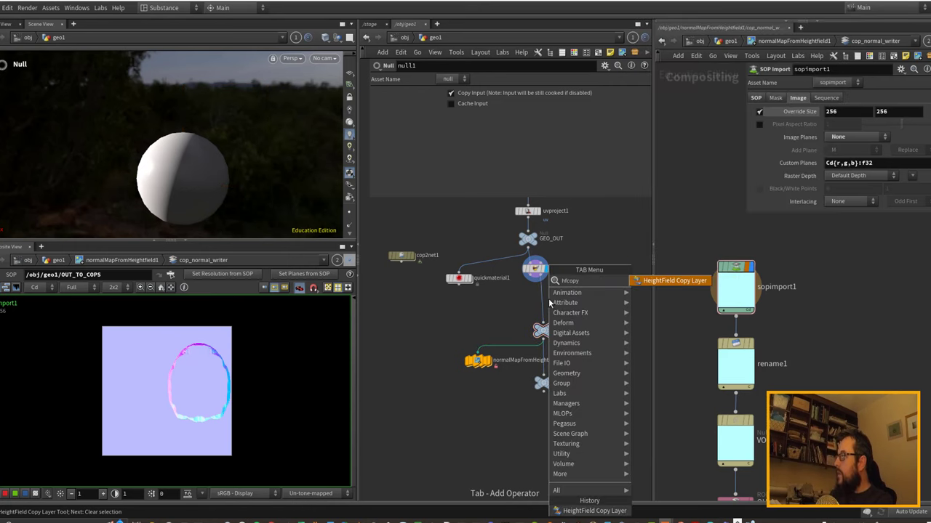
key(Return)
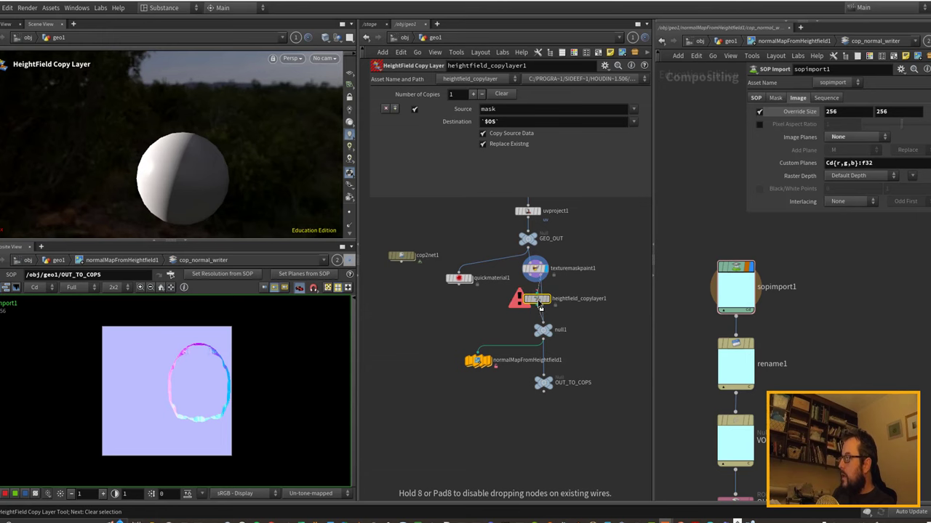
click(539, 305)
Set the copy layer's destination to height and inspect the node's volume information.
click(490, 121)
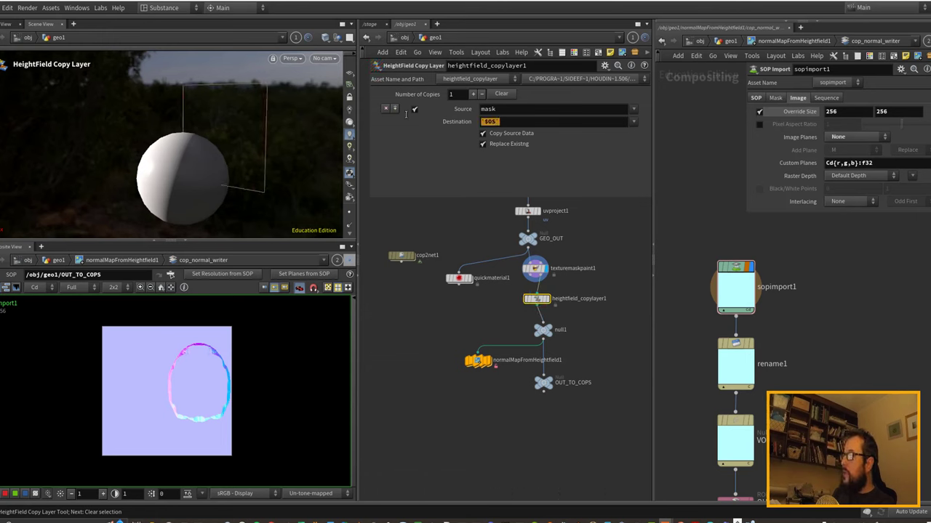
text(height)
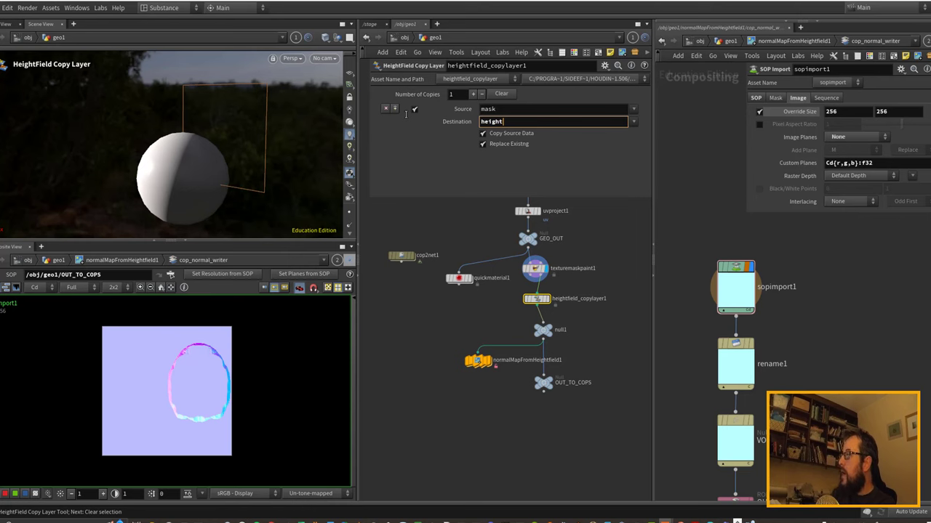
key(Return)
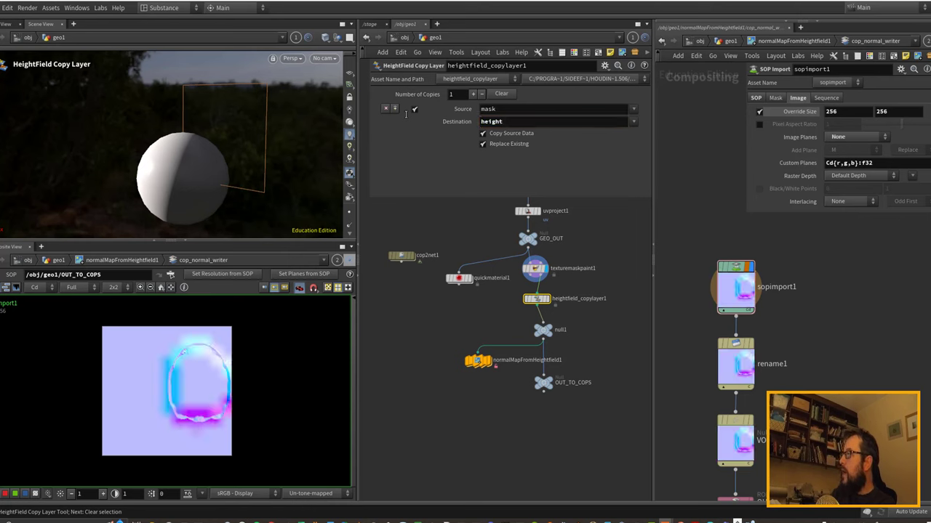
middle_drag(538, 301, 584, 302)
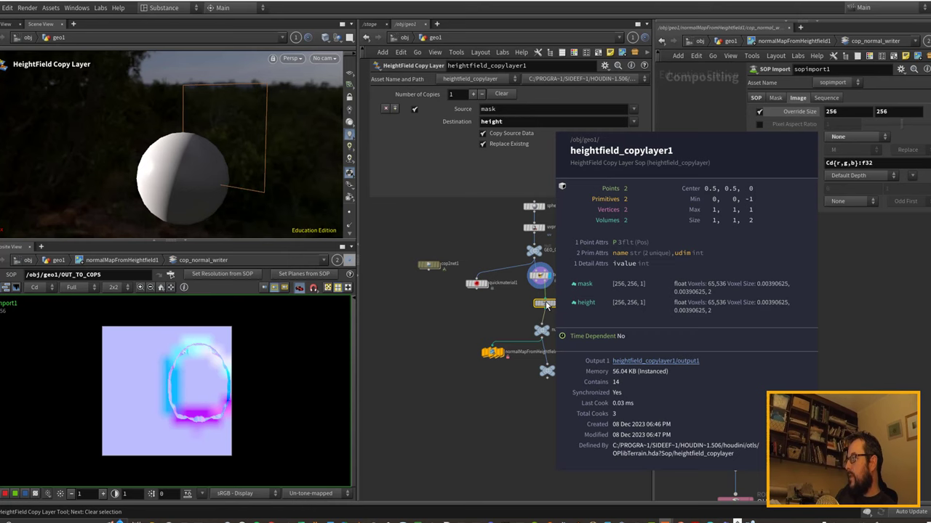
middle_drag(547, 303, 561, 301)
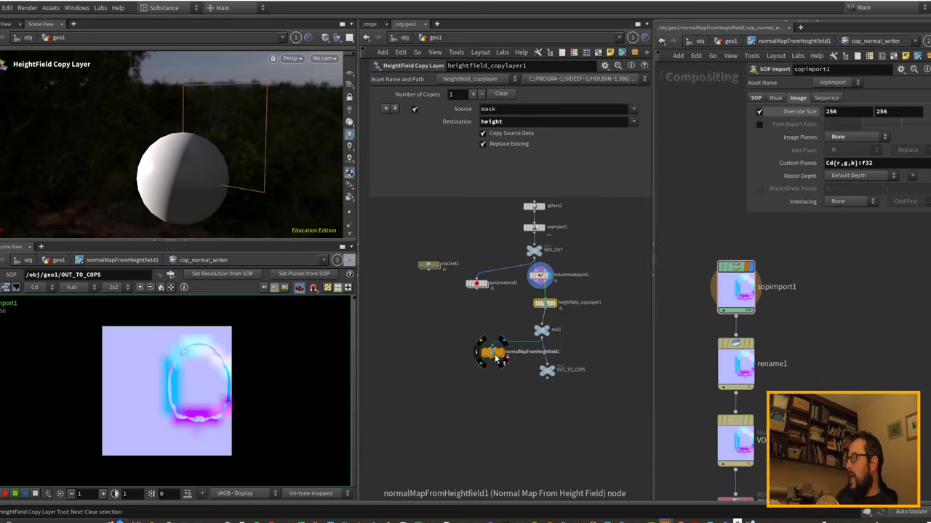
Set sopimport1's custom image planes from its SOP so they include height and Cd.
drag(496, 357, 487, 355)
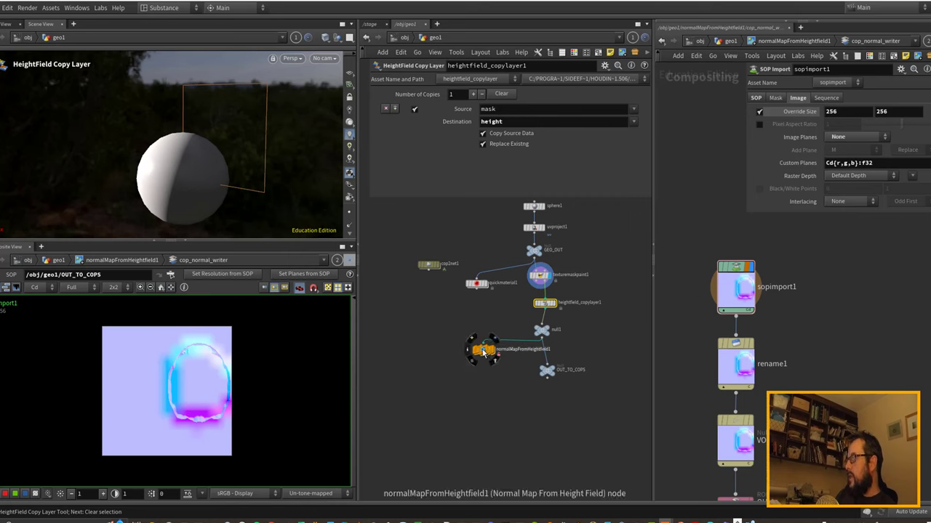
middle_drag(772, 334, 763, 287)
middle_drag(763, 287, 758, 281)
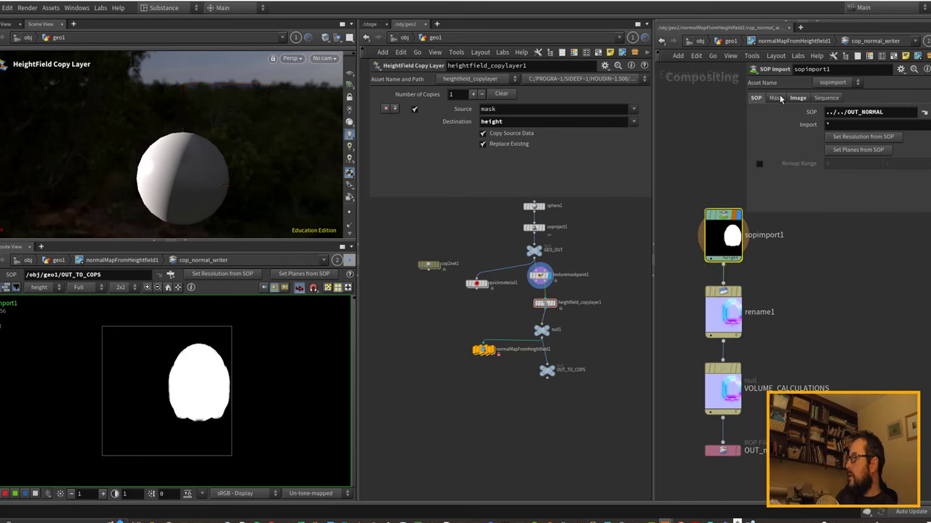
click(797, 97)
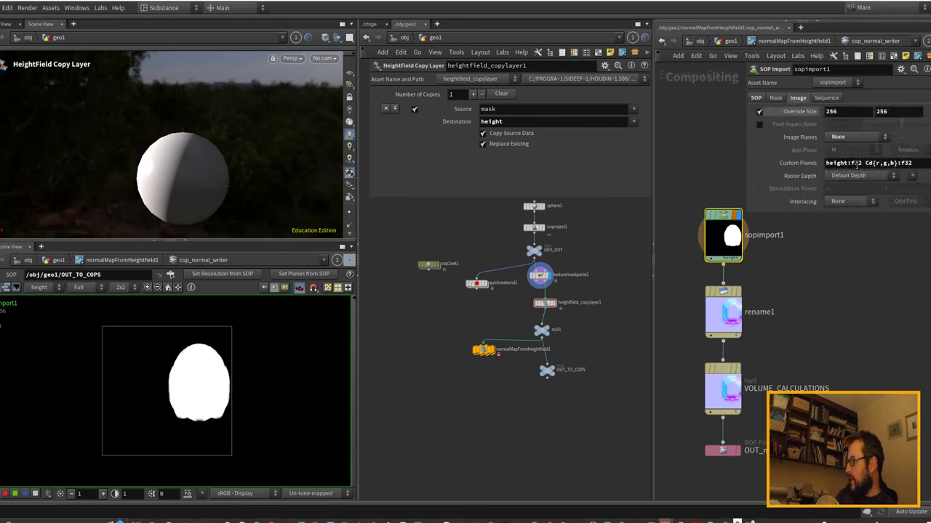
Display the Cd plane in the Composite View and enable Normal From Flat Heightfield on normalMapFromHeightfield1.
click(40, 288)
click(36, 308)
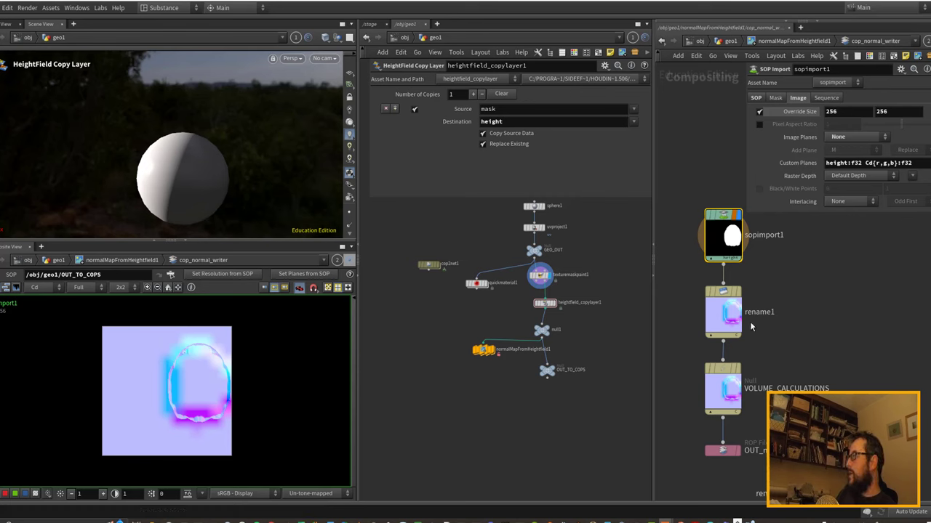
click(488, 352)
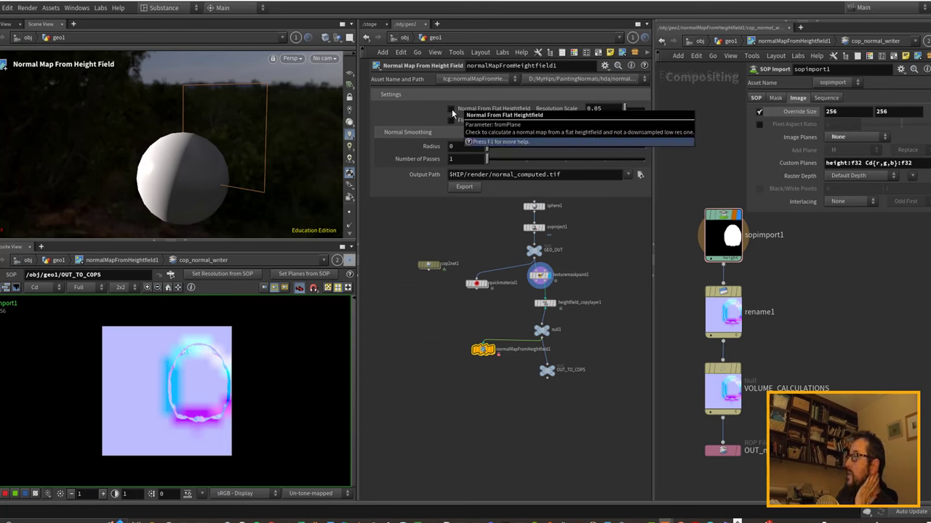
click(452, 109)
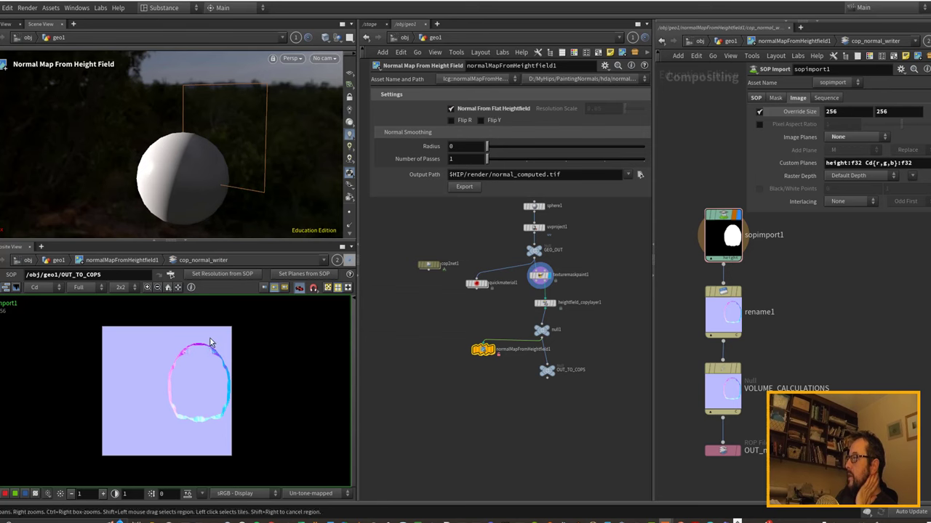
Set quickmaterial1's Normal Texture to the VOLUME_CALCULATIONS node inside normalMapFromHeightfield1's cop_normal_writer network.
click(725, 385)
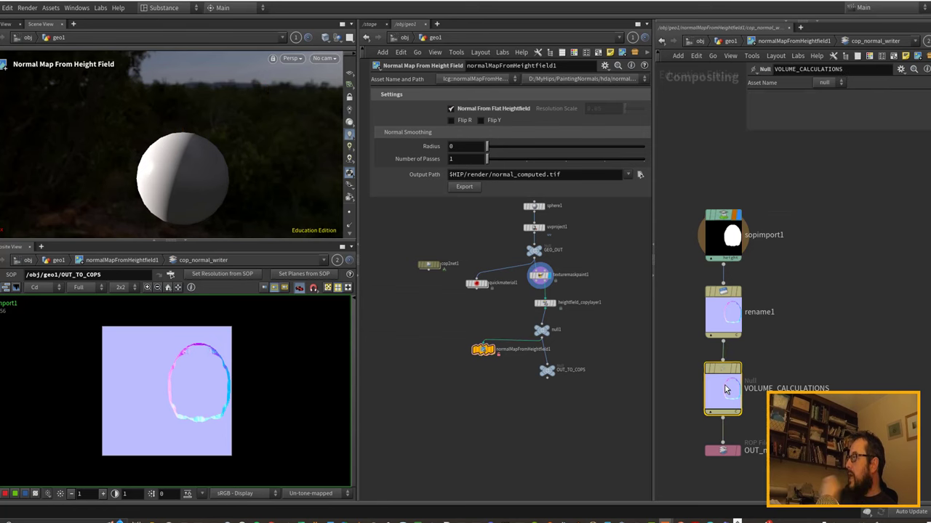
click(477, 285)
scroll(517, 174, down, 8)
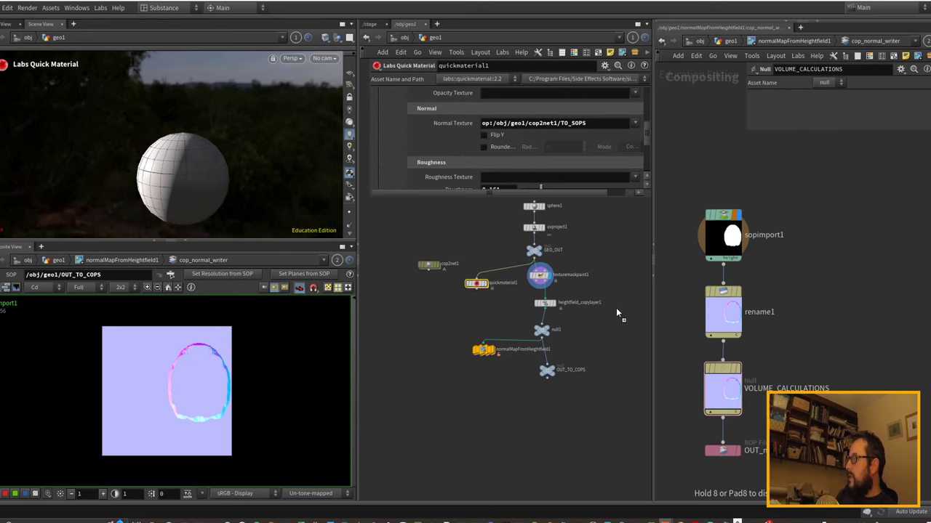
drag(540, 122, 540, 122)
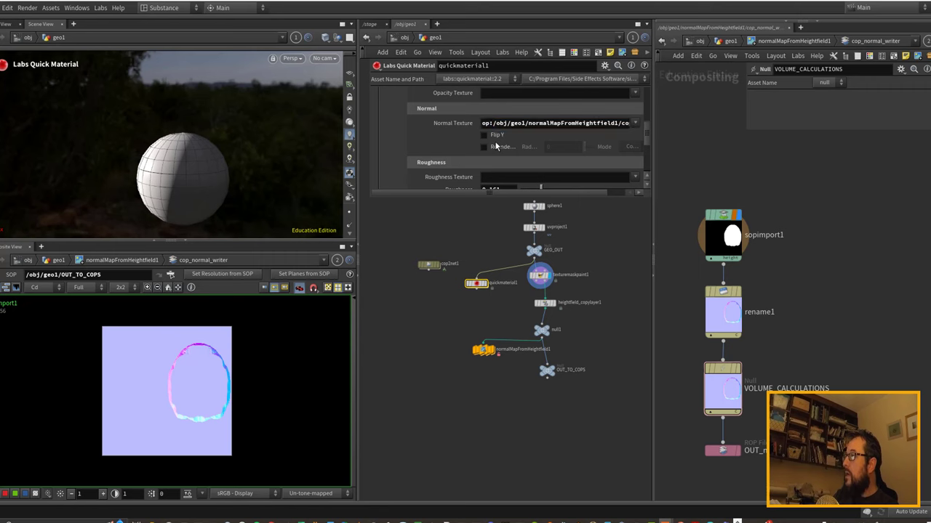
Paint a mask stroke on the sphere with texturemaskpaint1 using a brush radius of 0.164.
click(540, 275)
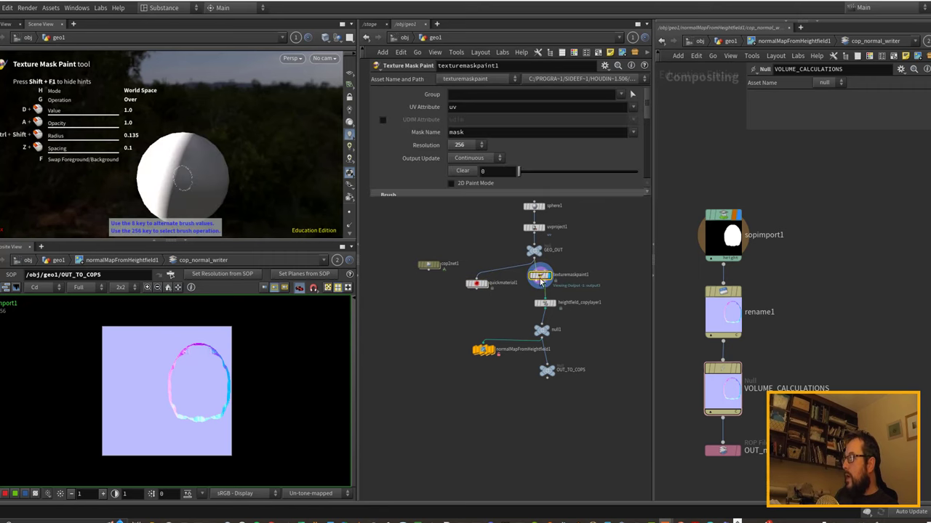
scroll(187, 184, up, 1)
drag(172, 155, 166, 187)
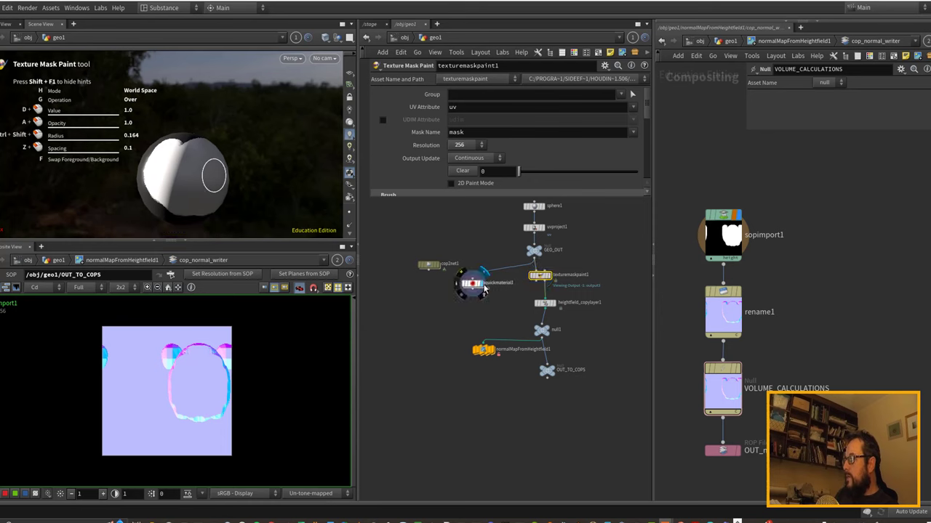
Display quickmaterial1 on the sphere and collapse the Composite View and compositing network panes.
click(473, 285)
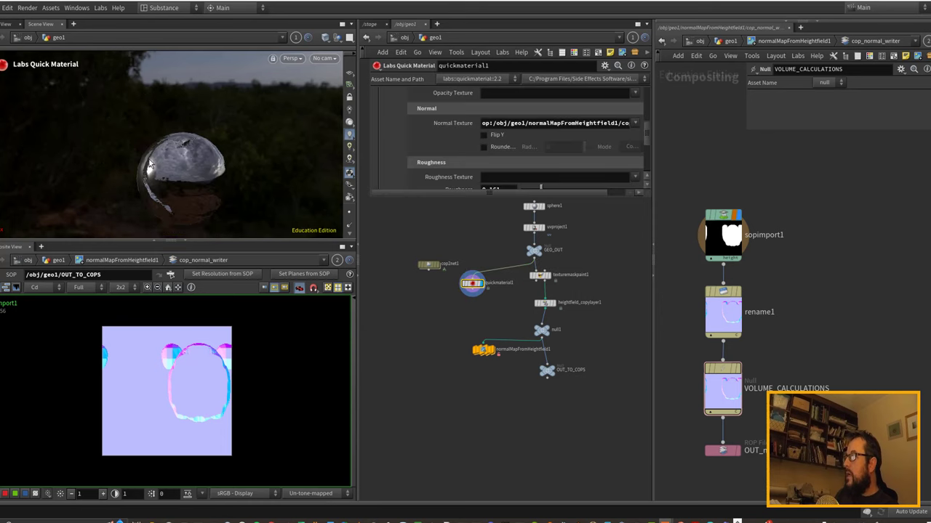
key(Escape)
drag(194, 175, 162, 146)
key(Return)
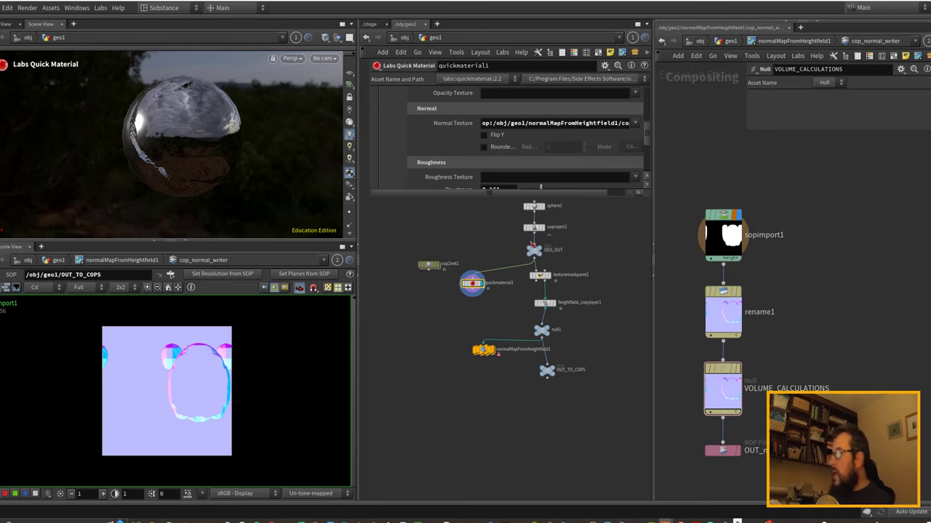
click(185, 241)
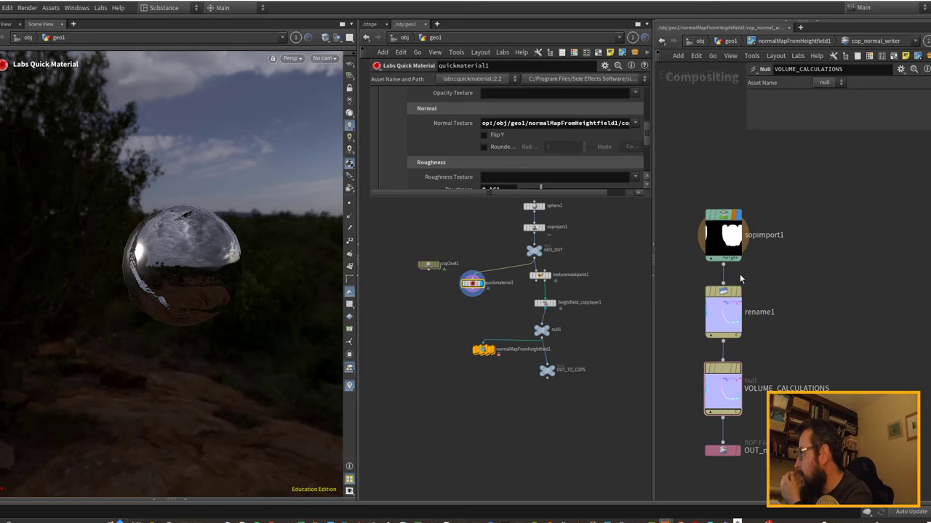
click(654, 277)
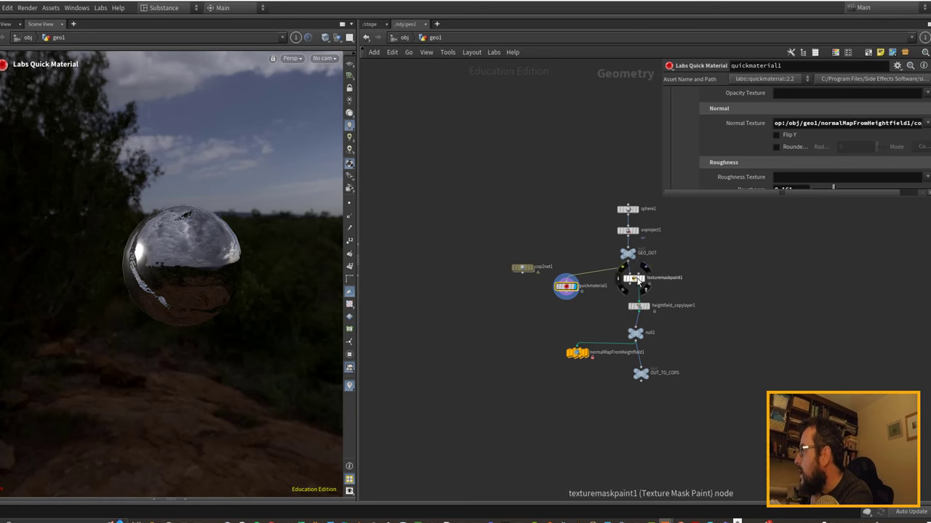
Paint several mask strokes across the metallic sphere with texturemaskpaint1 at a brush radius of 0.082 while quickmaterial1 stays displayed.
click(634, 279)
key(Escape)
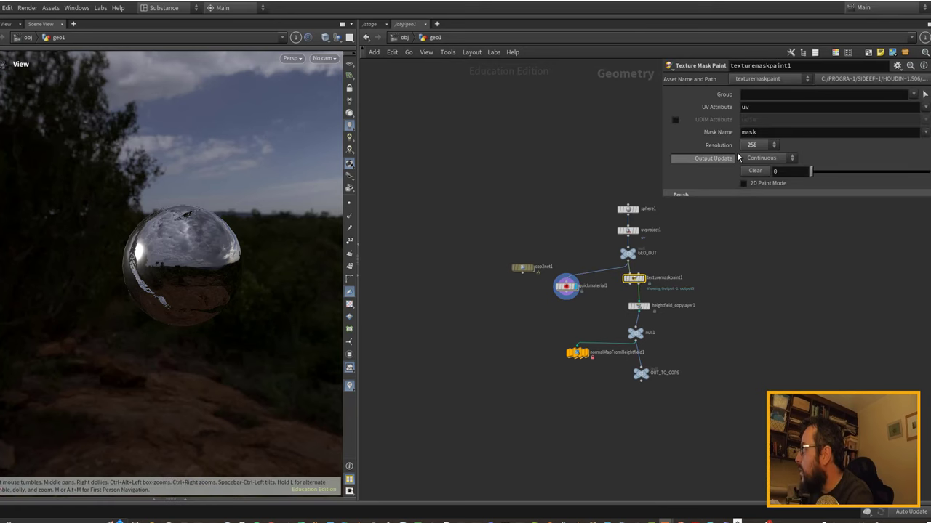
scroll(626, 294, up, 5)
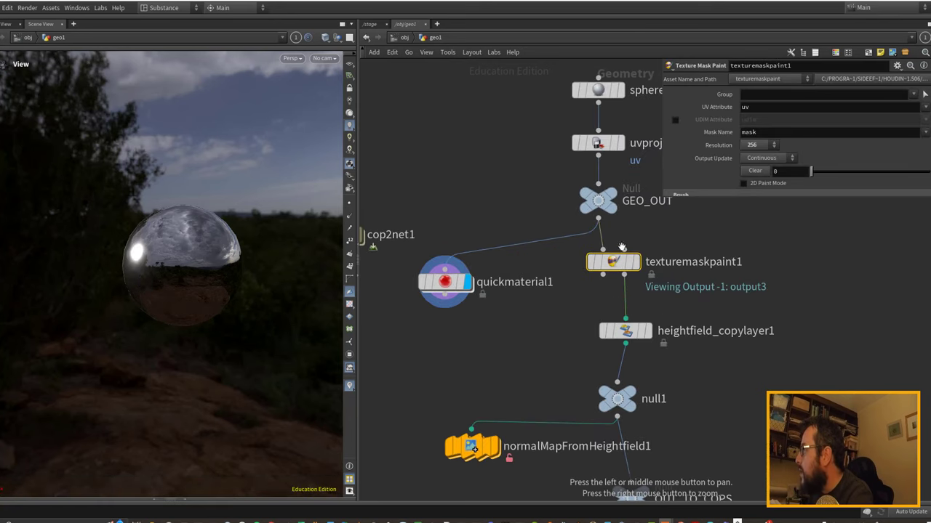
scroll(224, 281, up, 5)
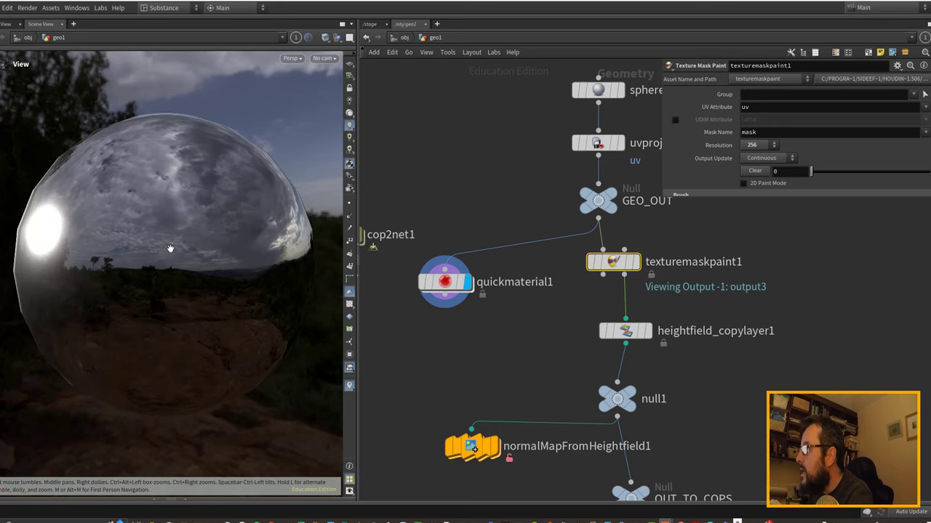
key(Return)
mouse_move(138, 237)
ctrl+shift+mouse_down()
mouse_move(114, 234)
mouse_move(177, 208)
mouse_move(187, 166)
mouse_move(154, 252)
mouse_move(208, 167)
mouse_move(118, 245)
mouse_move(243, 239)
mouse_move(224, 177)
ctrl+shift+mouse_up()
mouse_move(139, 207)
mouse_down()
mouse_move(167, 301)
mouse_move(208, 156)
mouse_move(128, 291)
mouse_move(173, 251)
mouse_move(122, 264)
mouse_up()
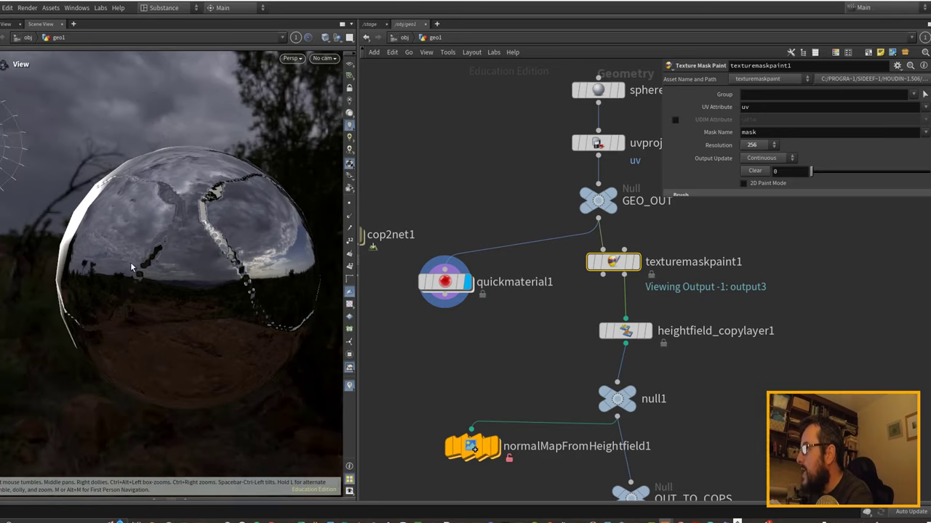
mouse_move(173, 361)
mouse_down()
mouse_move(185, 329)
mouse_move(190, 380)
mouse_move(223, 359)
mouse_move(213, 331)
mouse_move(156, 364)
mouse_move(152, 333)
mouse_move(138, 349)
mouse_move(238, 376)
mouse_up()
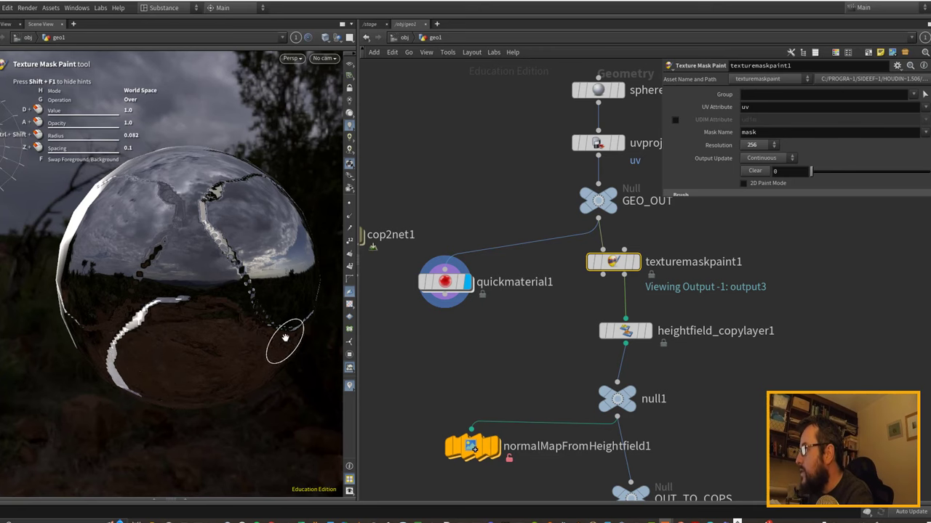
mouse_move(286, 338)
alt+mouse_down()
mouse_move(256, 265)
mouse_move(260, 255)
mouse_move(271, 265)
alt+mouse_up()
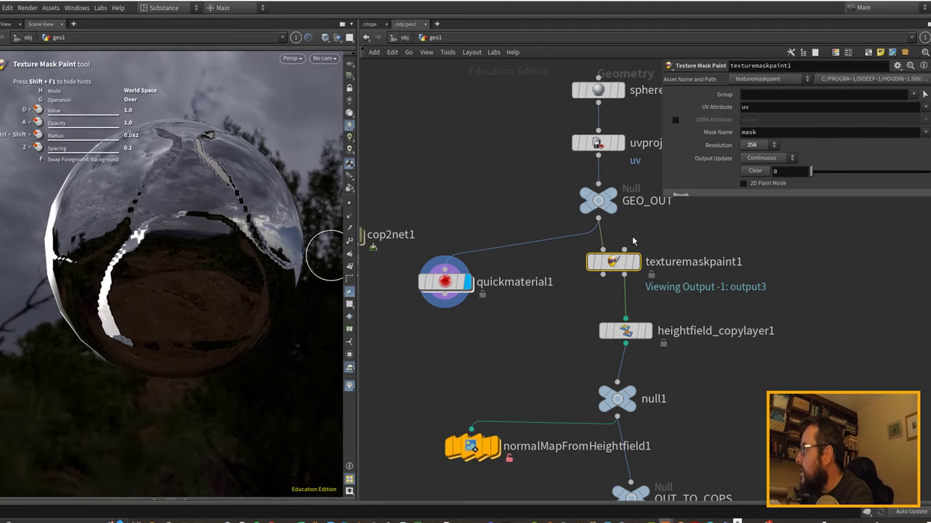
Set texturemaskpaint1's clear value to 0.1 and clear the painted mask from the sphere.
click(758, 149)
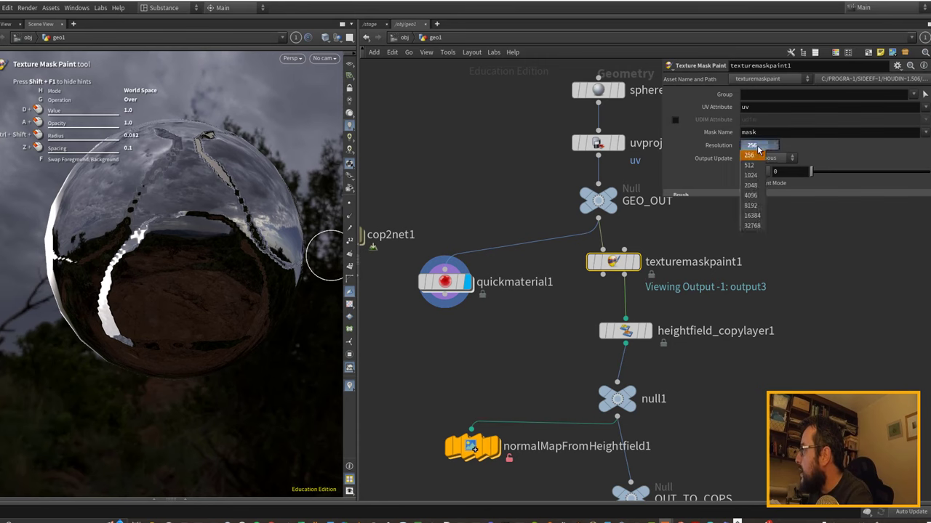
click(758, 151)
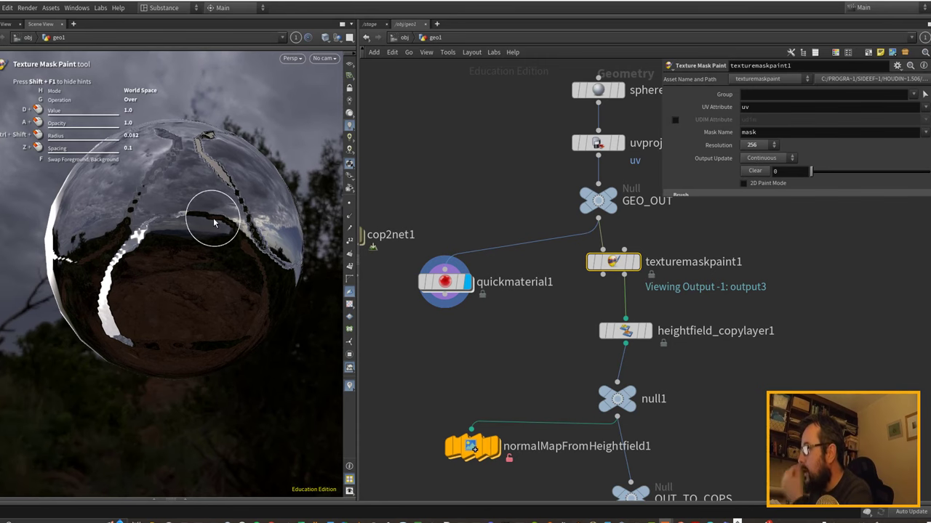
click(717, 196)
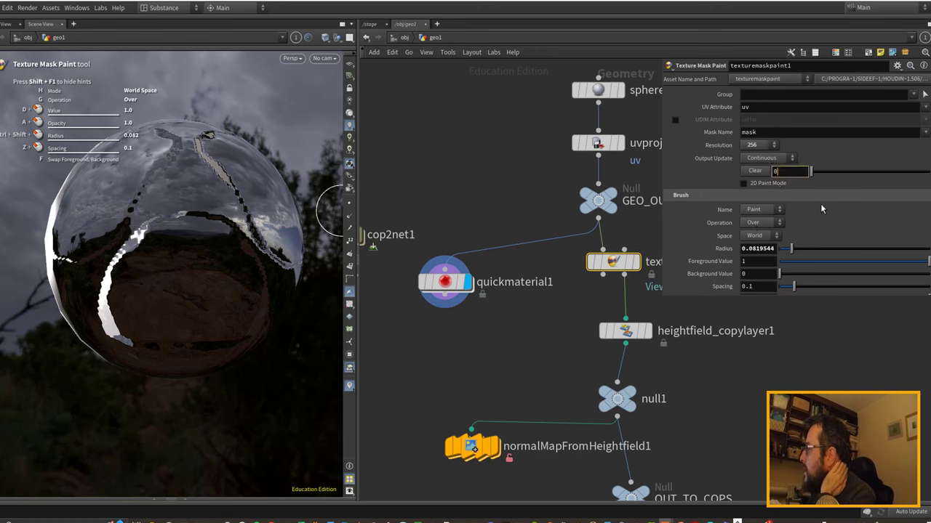
text(.1)
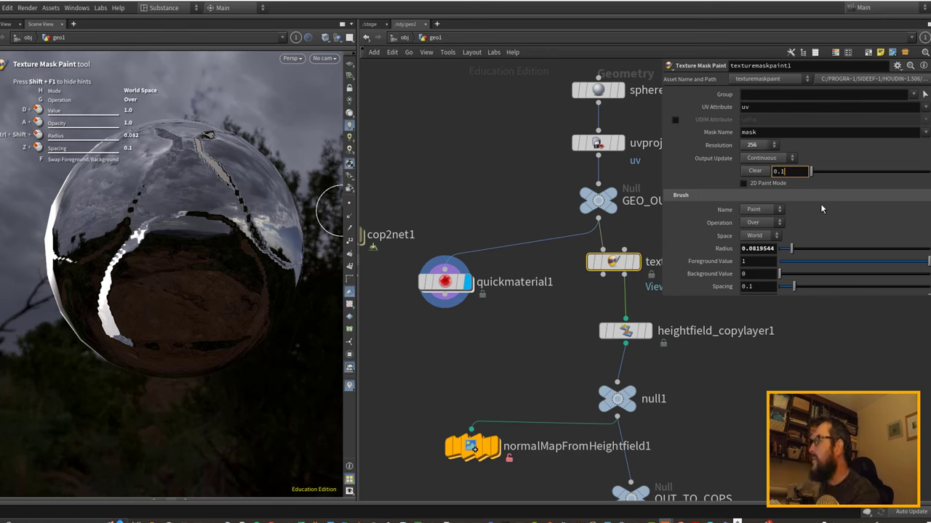
key(Return)
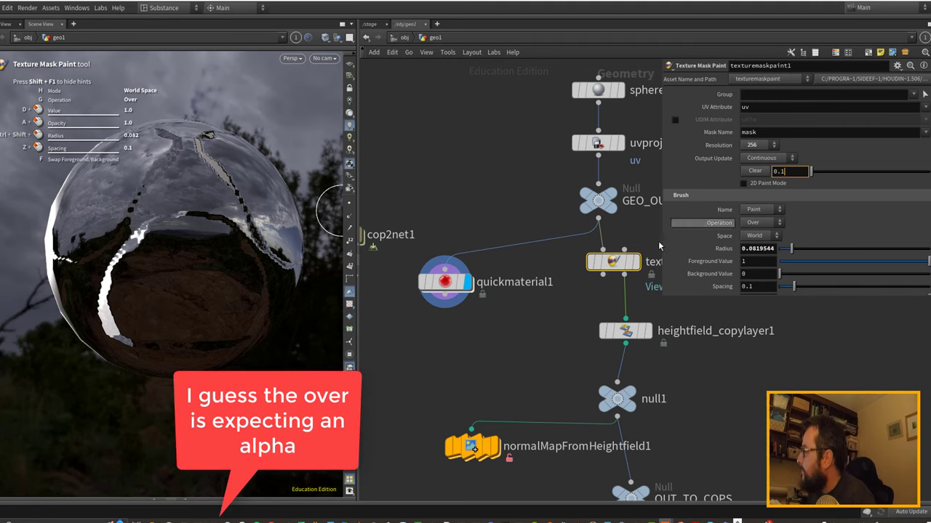
click(765, 225)
click(782, 227)
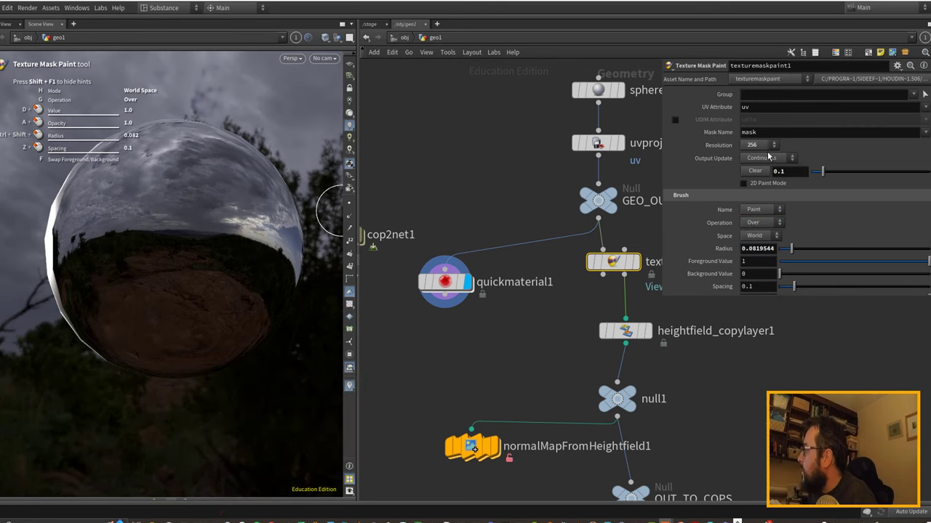
Set texturemaskpaint1's resolution to 1024 and paint test strokes across the metallic sphere.
click(768, 148)
click(756, 175)
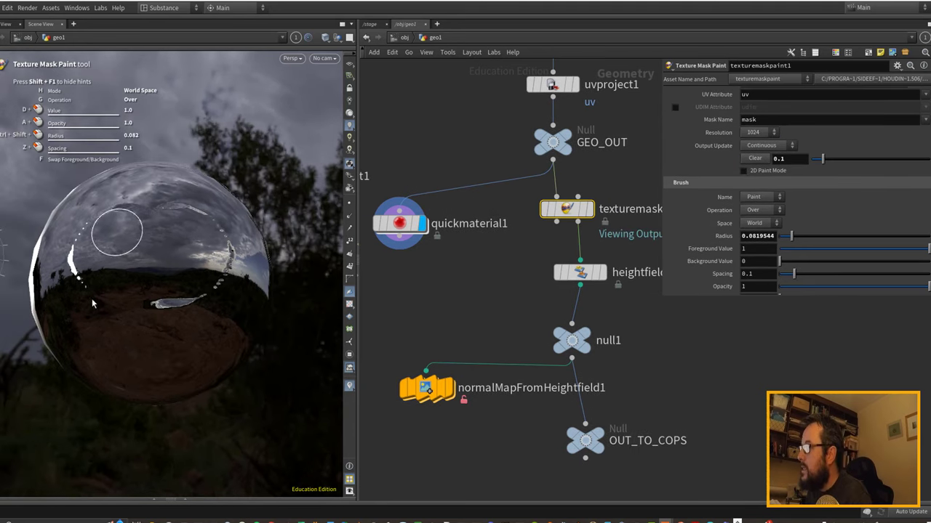
mouse_move(116, 281)
mouse_down()
mouse_move(119, 310)
mouse_move(102, 280)
mouse_move(129, 265)
mouse_move(110, 284)
mouse_move(119, 278)
mouse_up()
key(Escape)
key(Return)
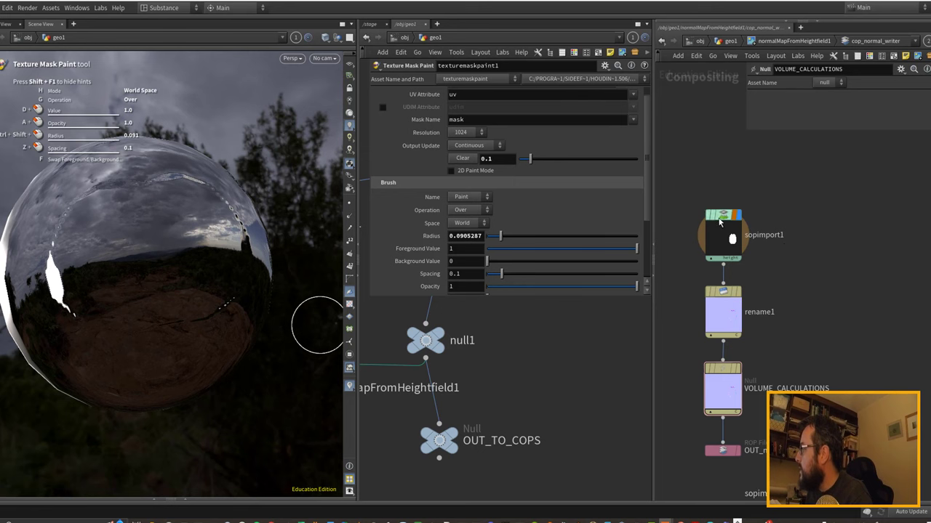
Turn off Override Size on sopimport1, and repaint the cleared mask on the sphere with a 0.091 brush radius.
click(719, 223)
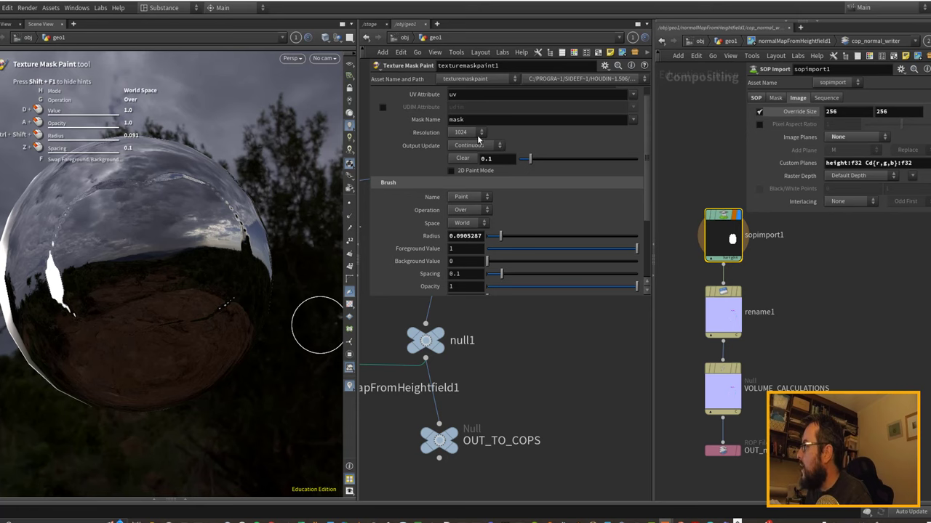
middle_click(725, 221)
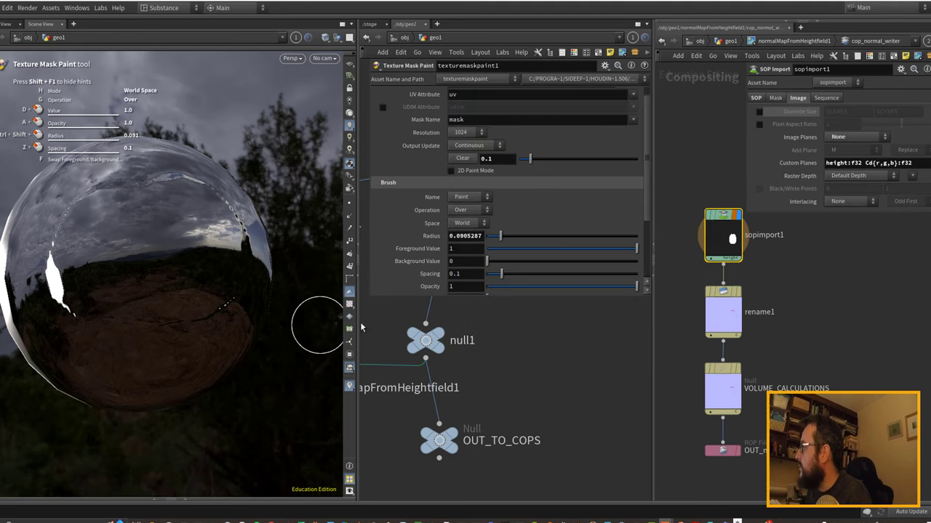
click(177, 259)
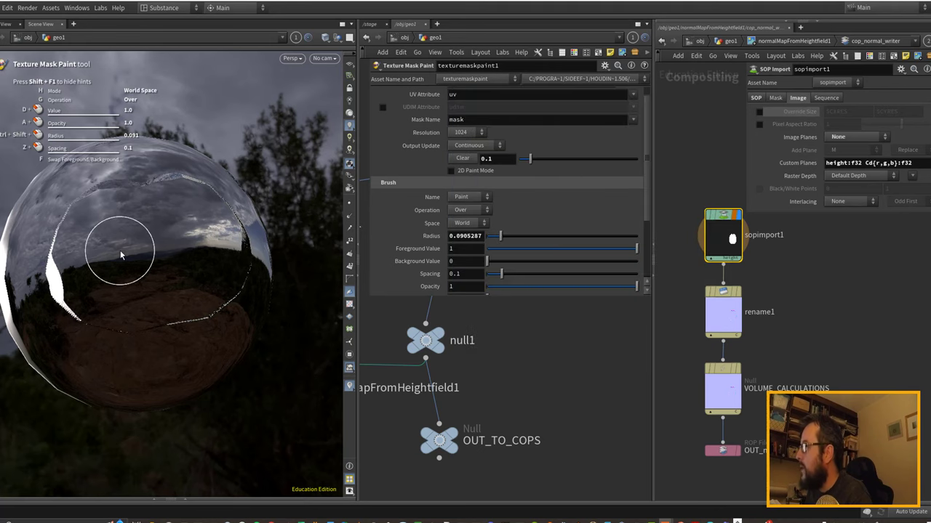
click(463, 161)
mouse_move(94, 214)
mouse_down()
mouse_move(144, 211)
mouse_move(77, 265)
mouse_move(132, 253)
mouse_move(88, 233)
mouse_move(114, 285)
mouse_move(166, 275)
mouse_move(173, 264)
mouse_up()
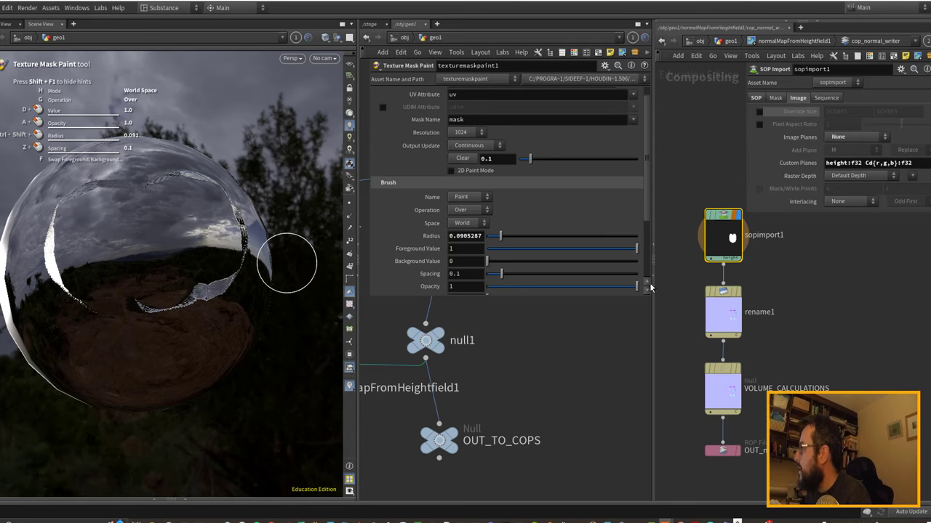
Collapse the image previews of sopimport1, rename1 and VOLUME_CALCULATIONS, and paint another test stroke on the sphere.
click(711, 260)
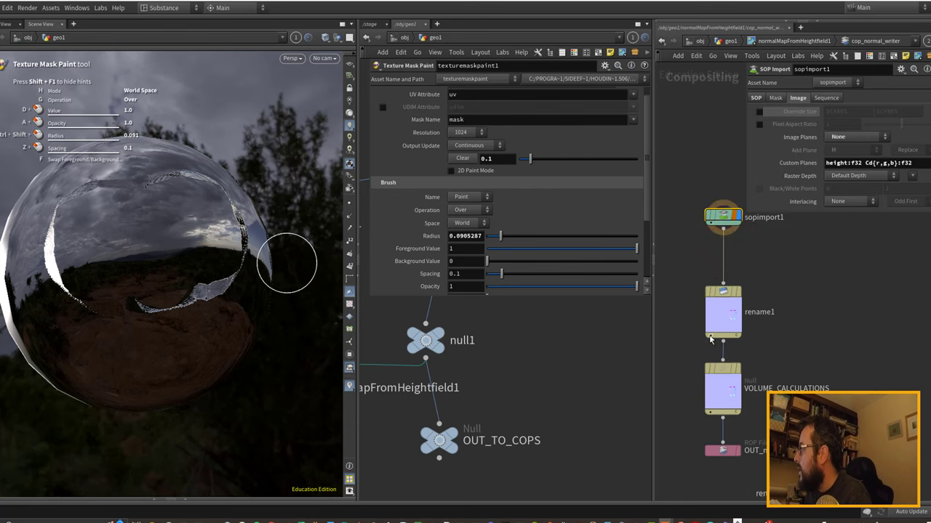
click(711, 340)
click(710, 413)
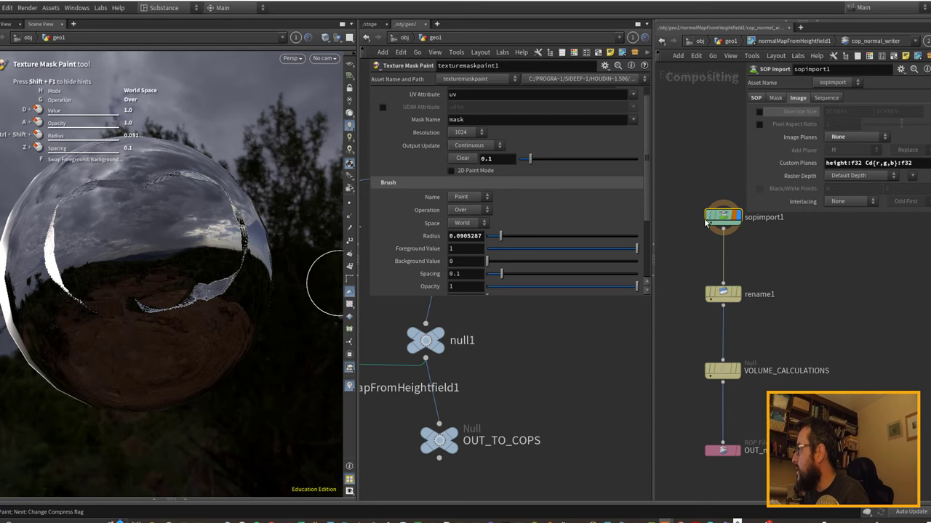
mouse_move(108, 267)
mouse_down()
mouse_move(166, 312)
mouse_move(205, 280)
mouse_move(112, 310)
mouse_move(82, 249)
mouse_move(99, 220)
mouse_up()
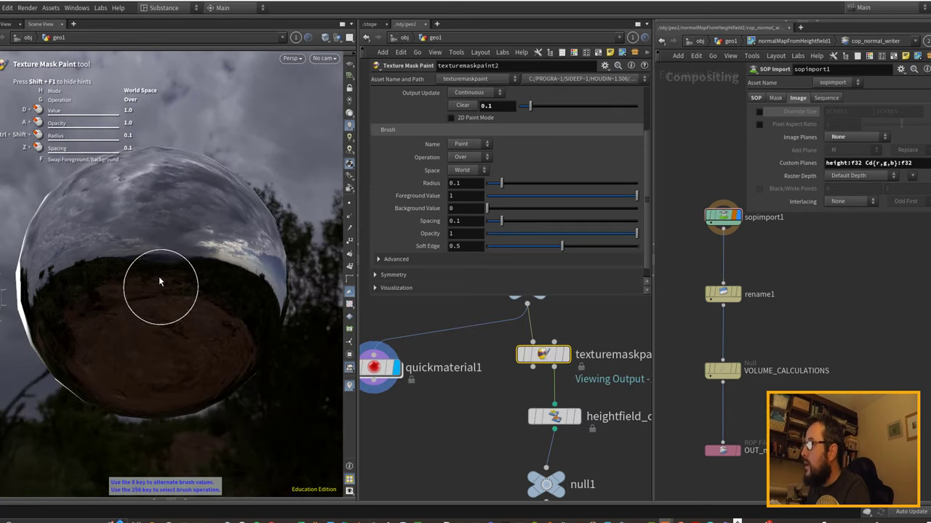
Paint the sphere's front with texturemaskpaint2's Cloud brush at radius 0.1 and spacing 0.5.
key(c)
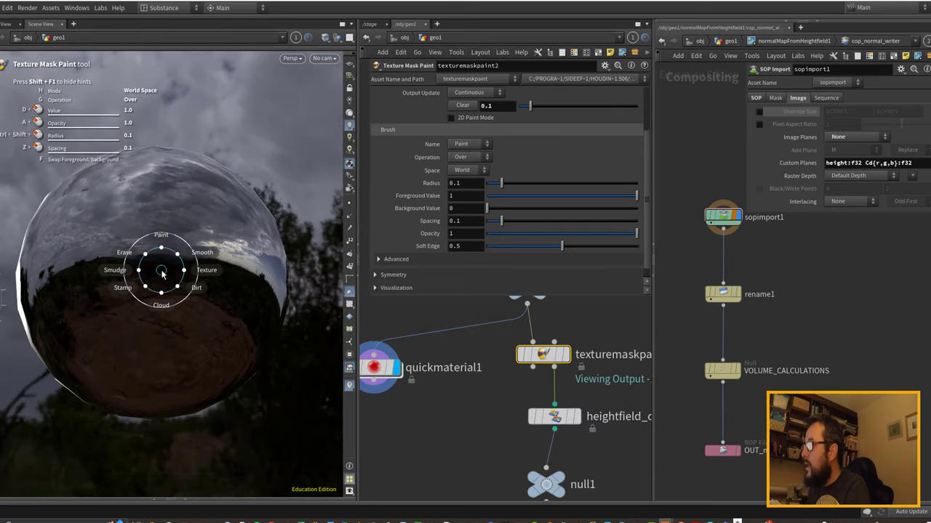
click(165, 309)
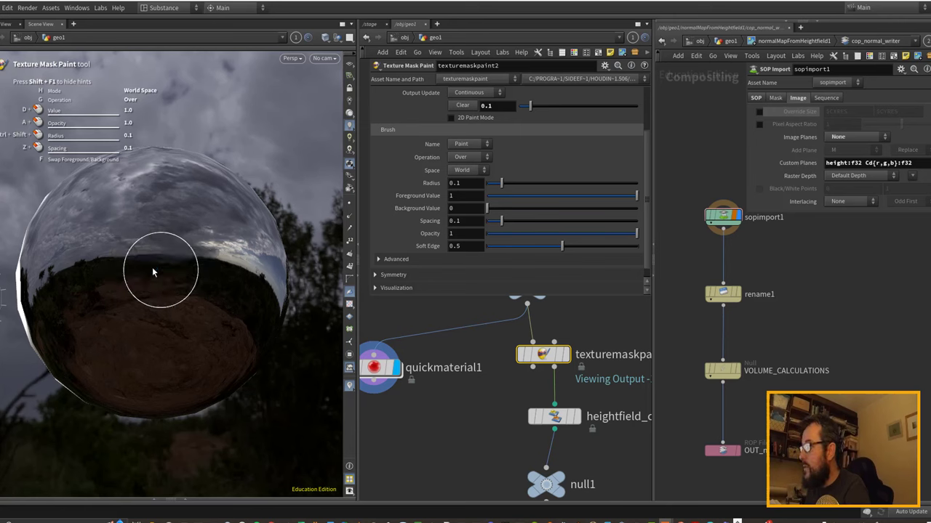
mouse_move(198, 262)
mouse_down()
mouse_move(155, 237)
mouse_move(103, 274)
mouse_move(151, 303)
mouse_move(192, 306)
mouse_move(87, 277)
mouse_move(161, 218)
mouse_move(208, 273)
mouse_move(204, 289)
mouse_move(116, 312)
mouse_move(73, 218)
mouse_move(106, 251)
mouse_up()
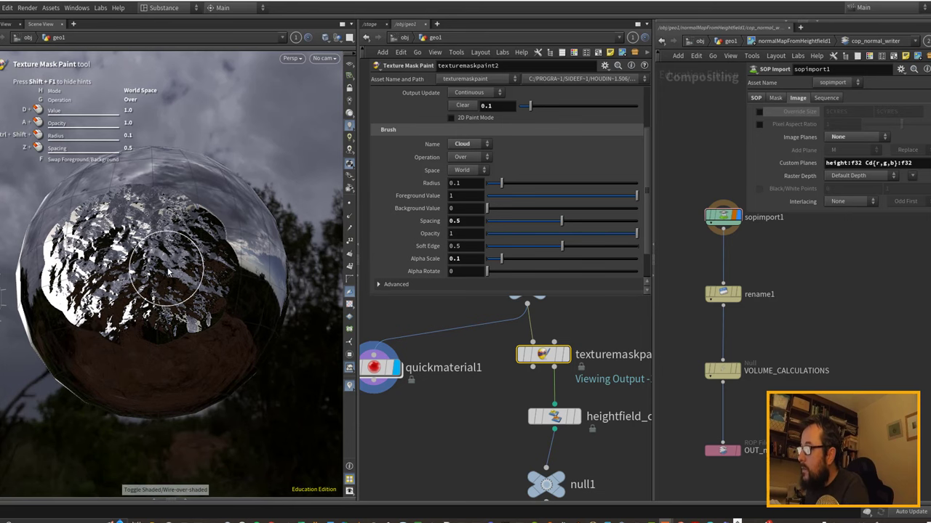
mouse_move(166, 267)
alt+mouse_down()
mouse_move(214, 235)
mouse_move(225, 240)
mouse_move(215, 229)
mouse_move(229, 240)
mouse_move(182, 320)
mouse_move(120, 299)
mouse_move(172, 249)
alt+mouse_up()
key(Return)
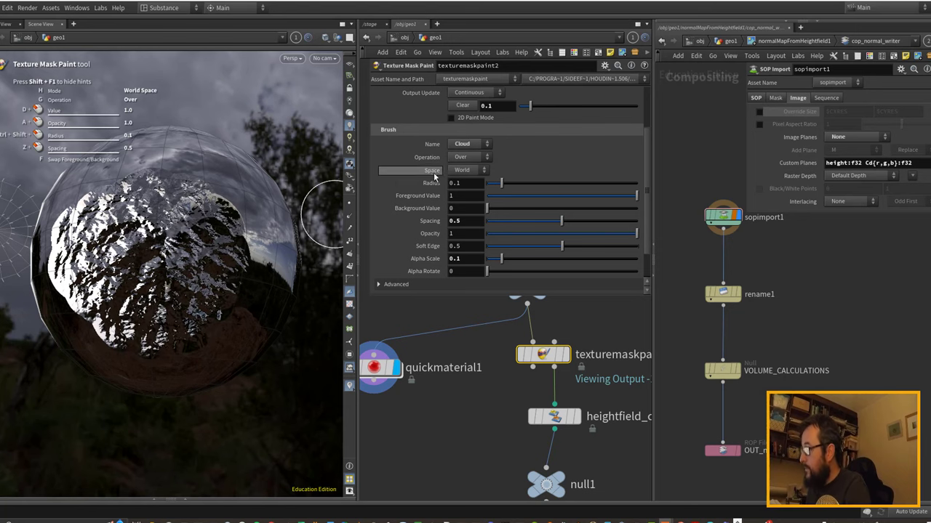
Clear the mask and paint the sphere's front with the Dirt brush at radius 0.1.
click(464, 107)
key(c)
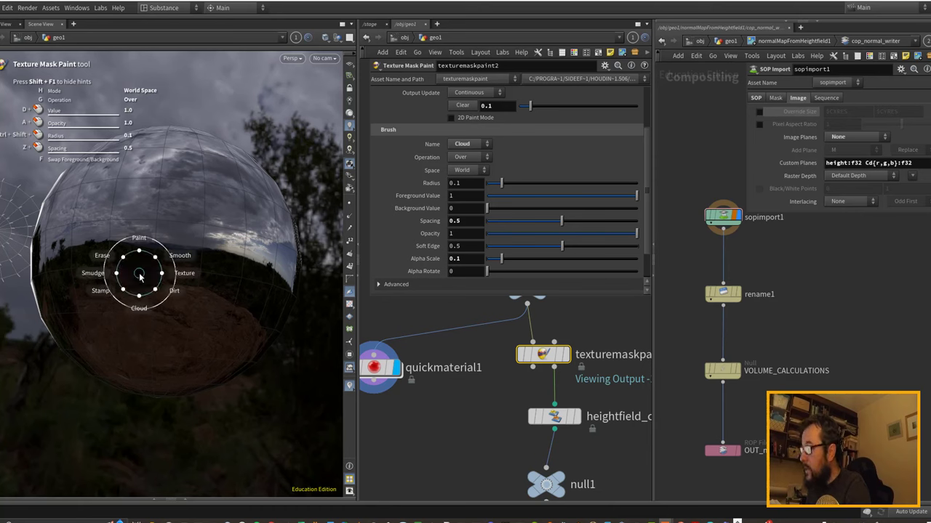
click(166, 293)
mouse_move(148, 261)
mouse_down()
mouse_move(146, 251)
mouse_move(135, 311)
mouse_move(203, 240)
mouse_up()
mouse_move(150, 312)
mouse_down()
mouse_move(191, 214)
mouse_move(101, 247)
mouse_move(197, 298)
mouse_move(259, 290)
mouse_up()
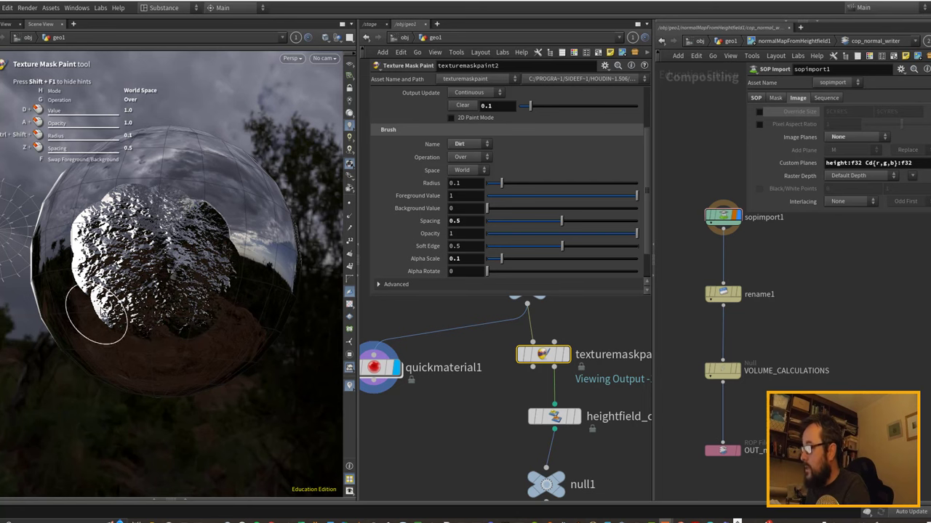
key(Escape)
drag(104, 299, 186, 263)
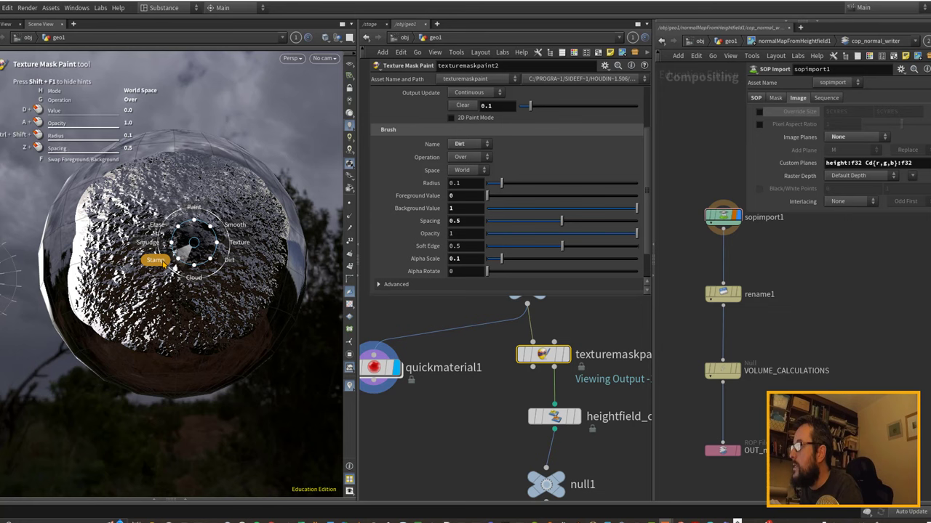
Clear the mask and stamp the Mandril.pic image onto the sphere using the Stamp brush at radius 0.222.
click(165, 263)
click(467, 107)
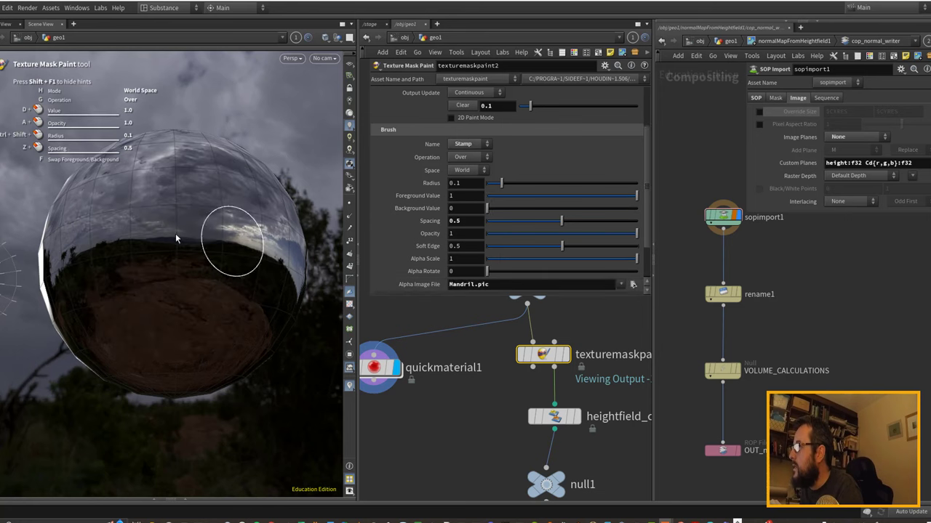
scroll(172, 232, up, 2)
scroll(172, 238, up, 2)
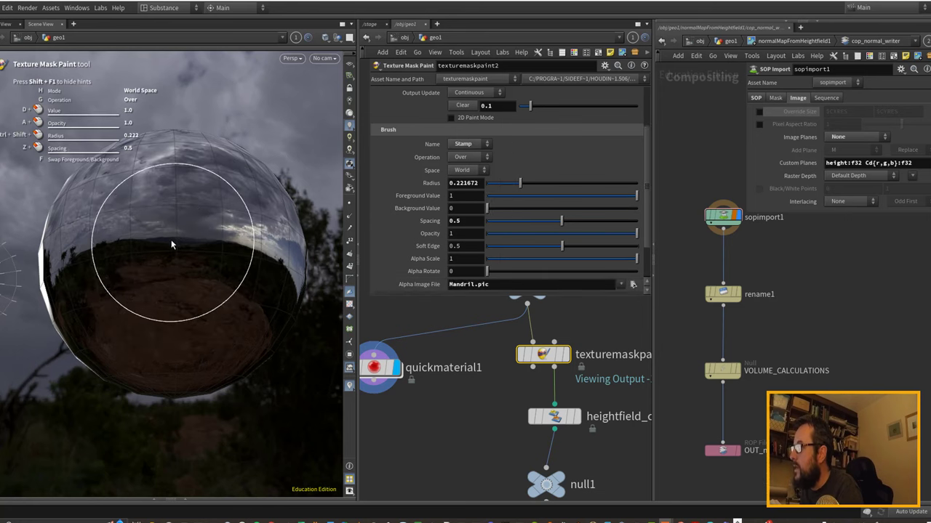
click(174, 242)
alt+scroll(180, 241, up, 2)
alt+scroll(182, 239, up, 3)
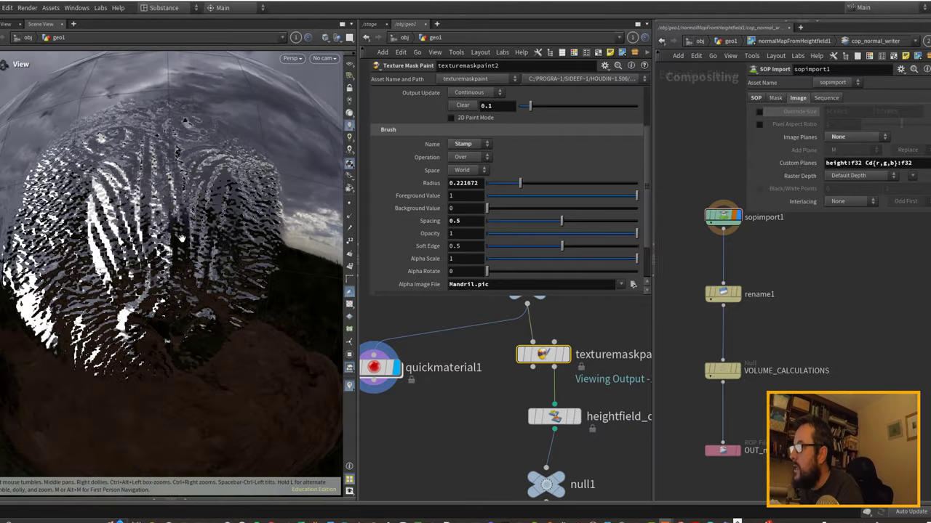
mouse_move(183, 240)
alt+mouse_down()
mouse_move(183, 264)
mouse_move(167, 234)
mouse_move(174, 218)
mouse_move(211, 249)
mouse_move(183, 240)
alt+mouse_up()
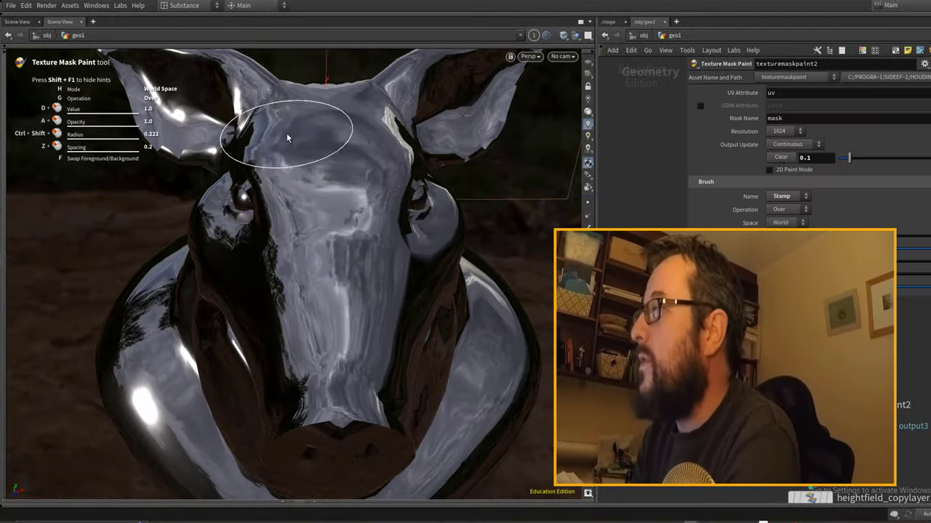
Paint the scale-like stamp pattern down the pig head's forehead and snout at radius 0.222, and clear the mask.
drag(287, 133, 333, 409)
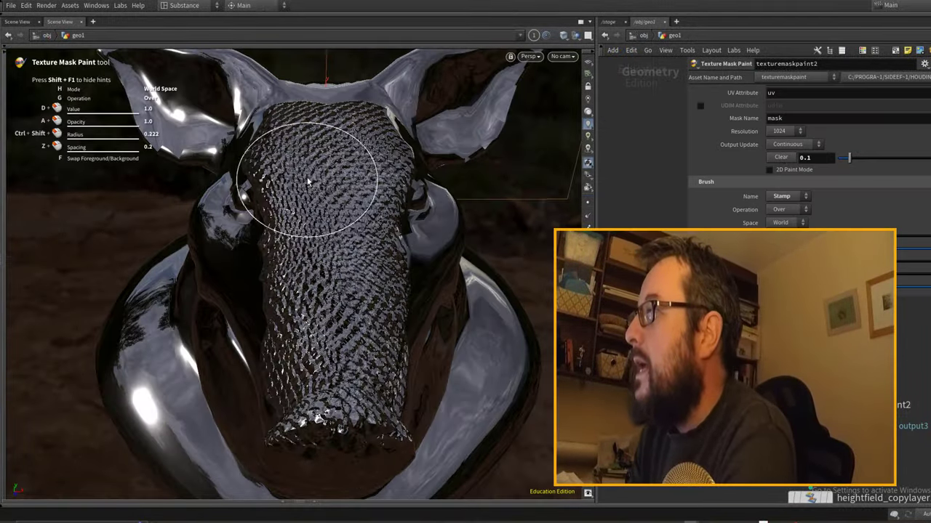
alt+drag(307, 176, 311, 286)
click(781, 157)
drag(849, 159, 851, 160)
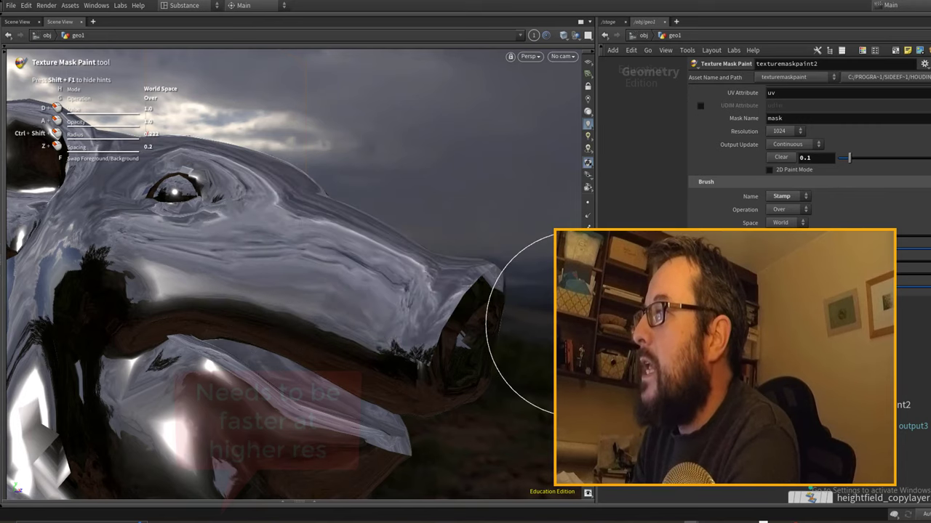
Paint the stamp pattern over the side of the pig's snout, cheek and lower jaw with brush spacing 0.569.
mouse_move(162, 263)
mouse_down()
mouse_move(203, 260)
mouse_move(375, 302)
mouse_up()
alt+drag(248, 286, 271, 307)
key(ctrl+z)
mouse_move(114, 293)
mouse_down()
mouse_move(182, 260)
mouse_move(397, 305)
mouse_move(347, 220)
mouse_up()
mouse_move(185, 331)
mouse_down()
mouse_move(250, 338)
mouse_move(320, 375)
mouse_up()
mouse_move(320, 375)
alt+mouse_down()
mouse_move(370, 404)
mouse_move(194, 349)
alt+mouse_up()
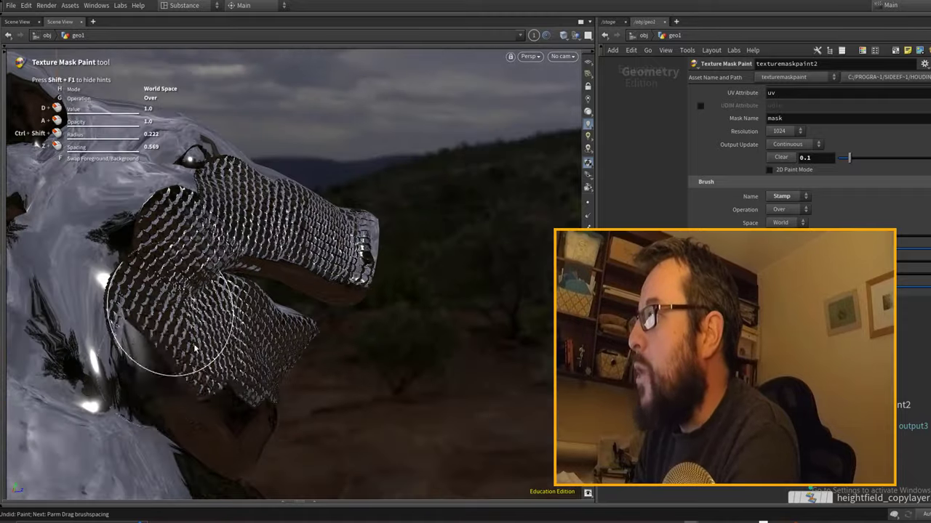
Undo the last paint stroke and continue stamping the scale pattern over the rest of the pig's face.
mouse_move(168, 179)
alt+mouse_down()
mouse_move(259, 167)
mouse_move(328, 284)
alt+mouse_up()
key(ctrl+z)
scroll(224, 162, down, 2)
mouse_move(224, 163)
mouse_down()
mouse_move(254, 200)
mouse_move(317, 334)
mouse_move(353, 305)
mouse_move(373, 240)
mouse_move(384, 266)
mouse_up()
scroll(385, 266, down, 3)
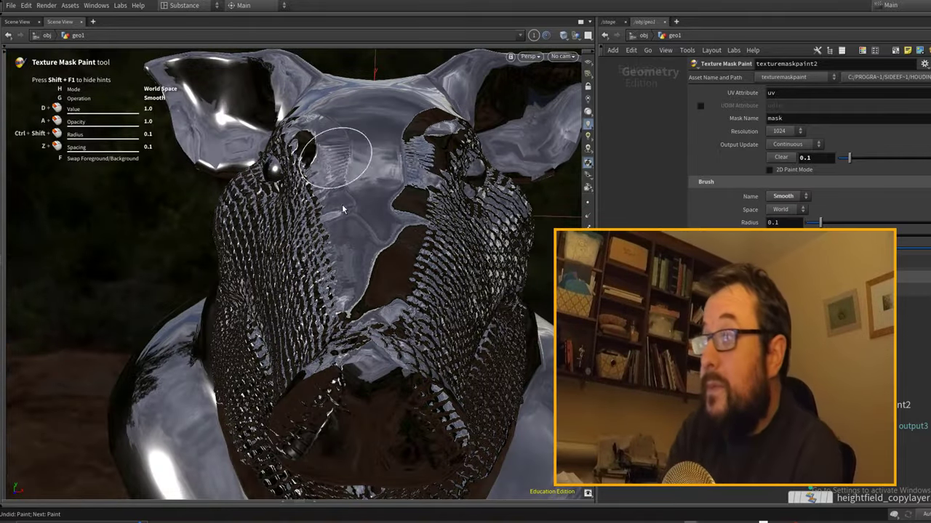
Blend the scale pattern on the pig's face and neck with the Smudge brush at radius 0.182.
ctrl+shift+drag(317, 295, 385, 306)
alt+drag(418, 231, 358, 295)
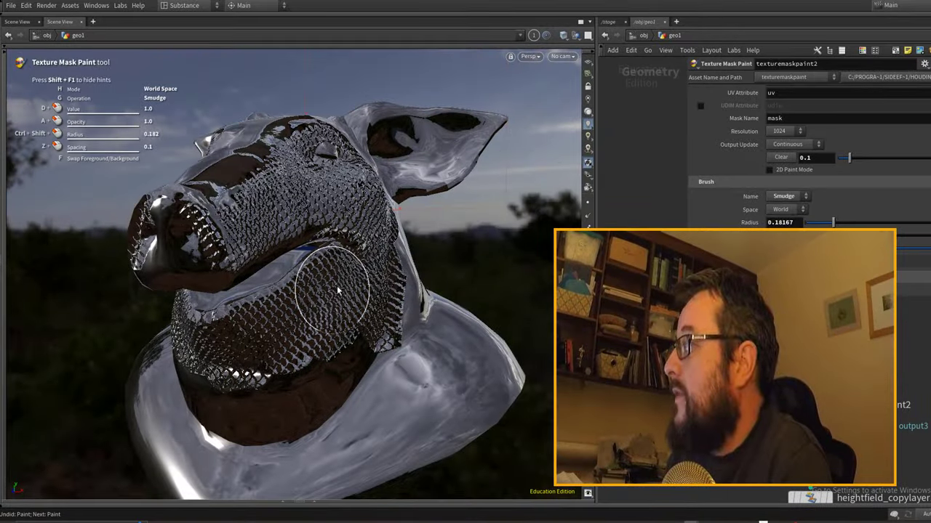
mouse_move(403, 369)
mouse_down()
mouse_move(334, 448)
mouse_move(244, 465)
mouse_up()
mouse_move(244, 407)
alt+mouse_down()
mouse_move(270, 301)
mouse_move(294, 340)
mouse_move(288, 323)
alt+mouse_up()
mouse_move(287, 324)
alt+mouse_down()
mouse_move(313, 349)
mouse_move(259, 156)
mouse_move(252, 291)
mouse_move(271, 218)
mouse_move(291, 349)
alt+mouse_up()
Soften the pattern around the pig's neck and collar with the Smooth brush at radius 0.543.
key(g)
scroll(228, 266, up, 4)
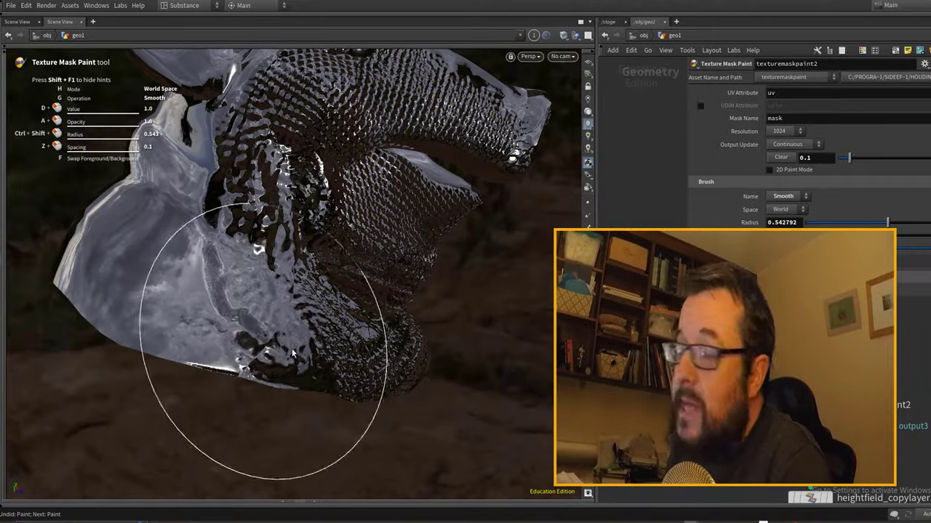
mouse_move(400, 332)
alt+mouse_down()
mouse_move(297, 324)
mouse_move(327, 269)
mouse_move(247, 251)
alt+mouse_up()
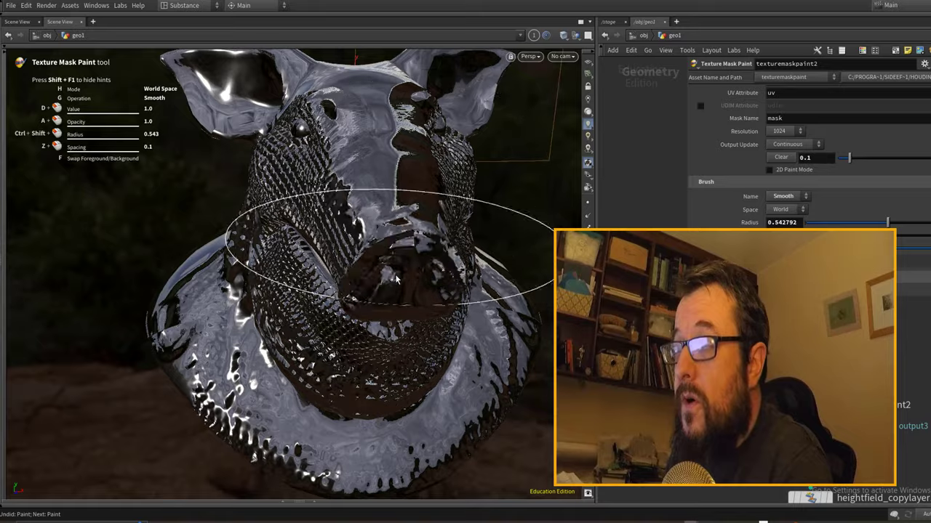
Erase the painted pattern along the pig's snout with the Erase brush at radius 0.091.
mouse_move(312, 225)
alt+mouse_down()
mouse_move(372, 197)
mouse_move(298, 215)
alt+mouse_up()
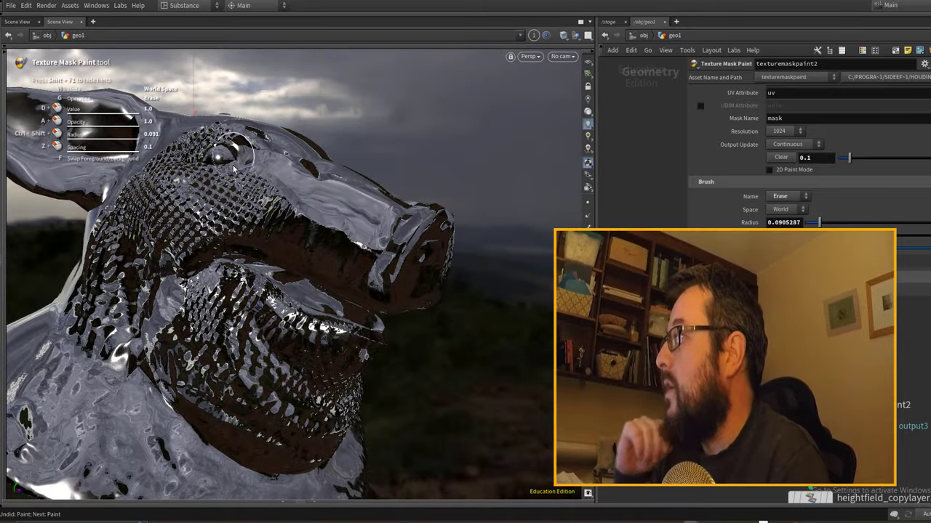
alt+drag(507, 254, 298, 269)
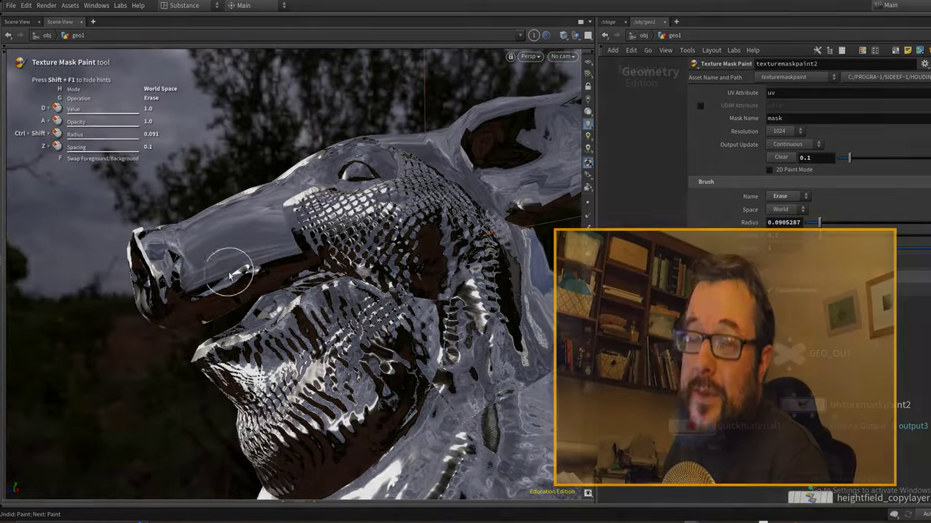